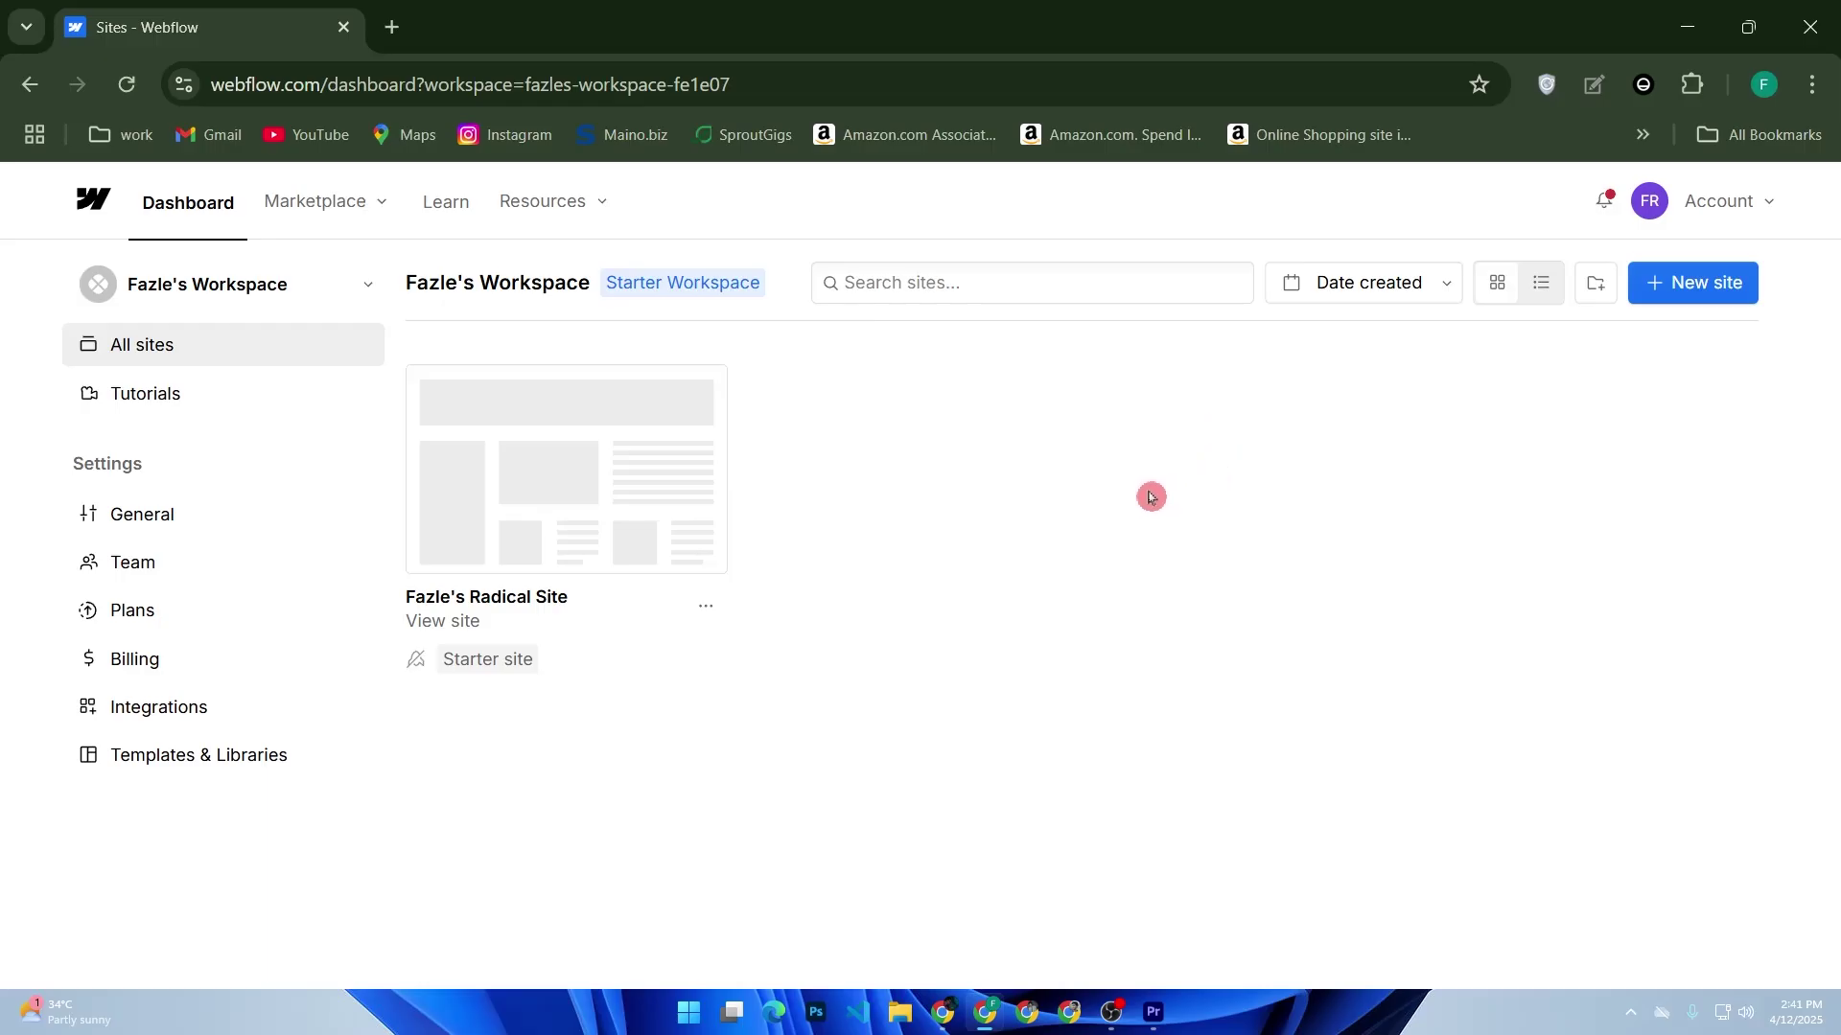
# Open the website templates marketplace and look through its popular categories.
pyautogui.click(372, 204)
pyautogui.click(341, 397)
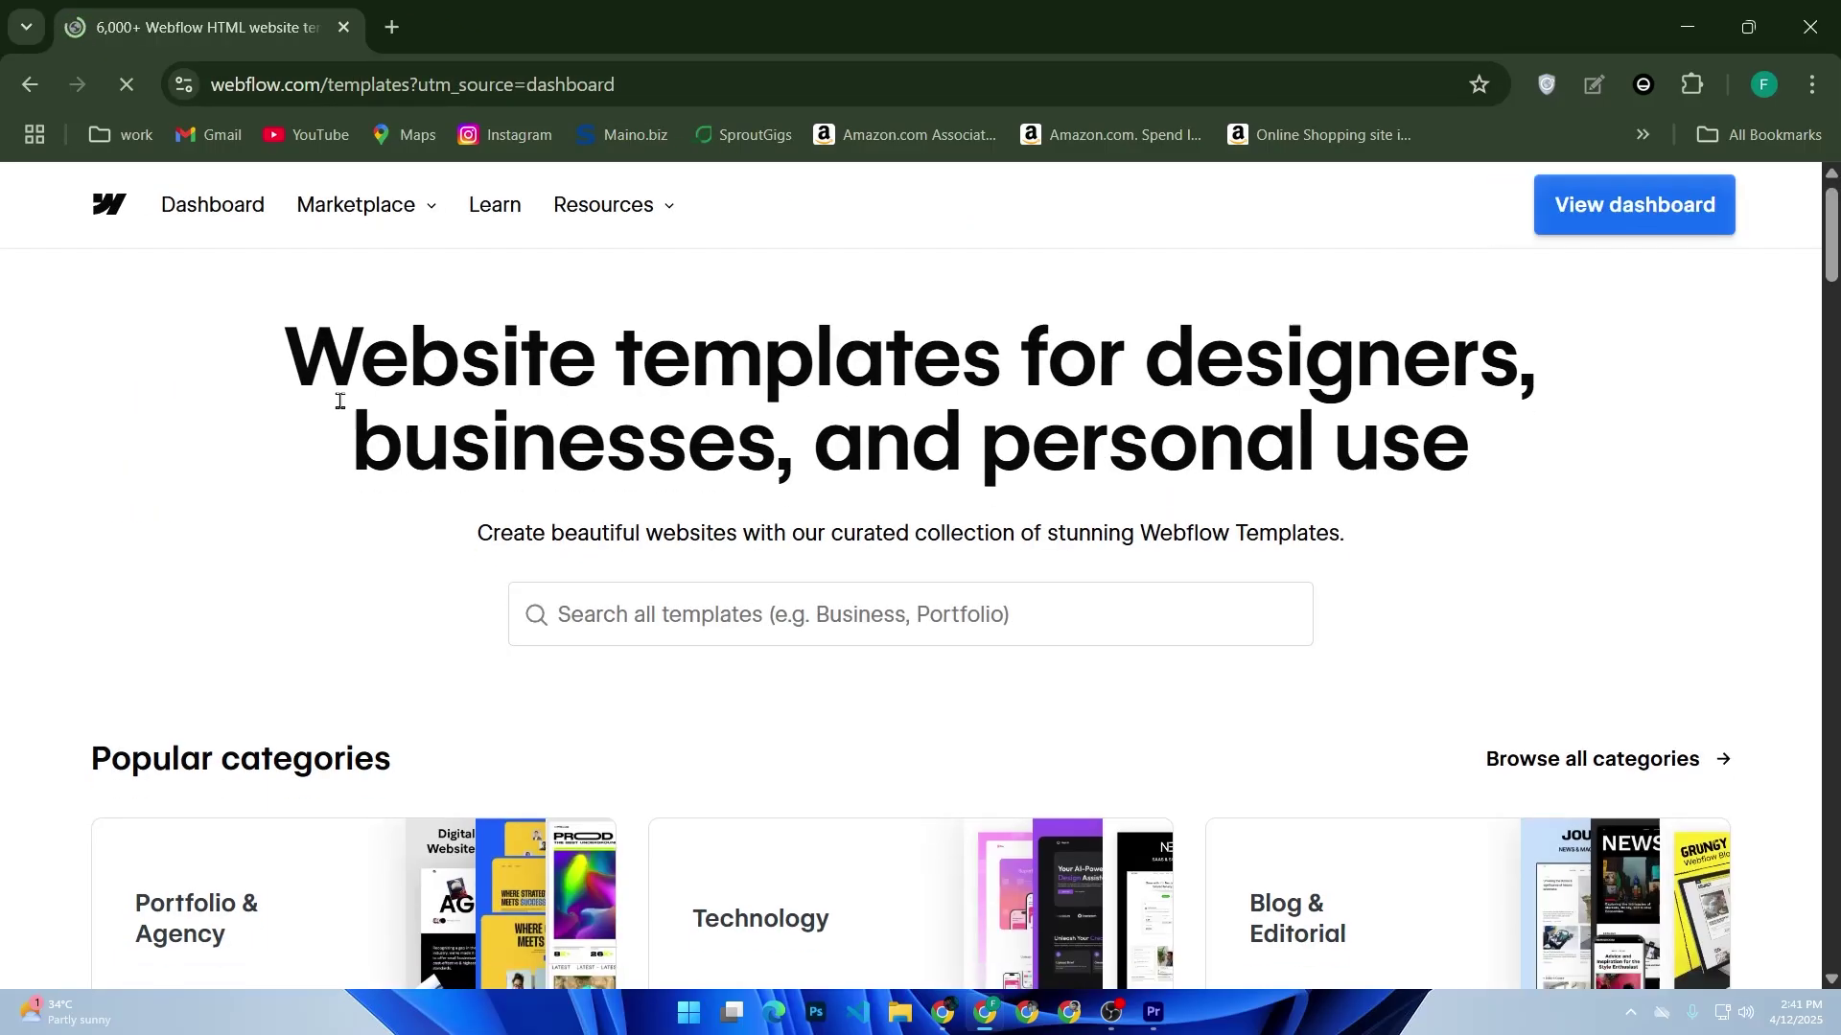
pyautogui.scroll(-7, 337, 398)
pyautogui.click(360, 417)
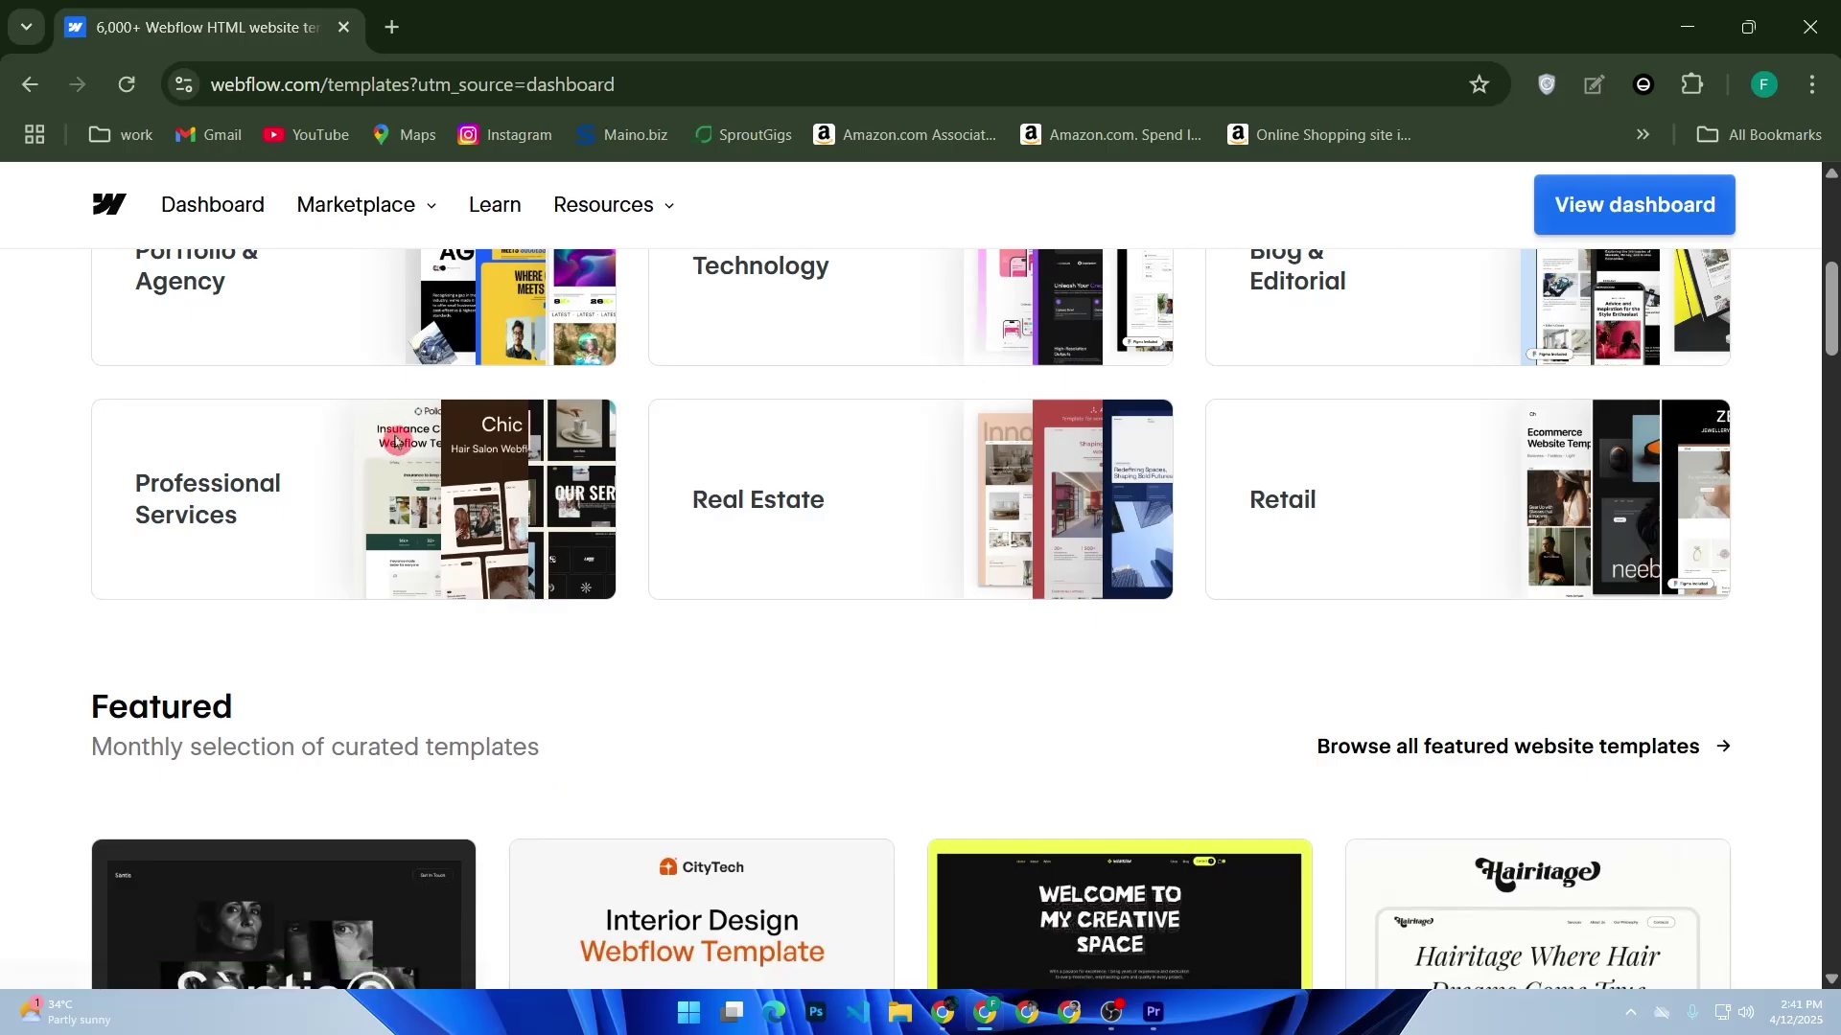
pyautogui.scroll(2, 403, 441)
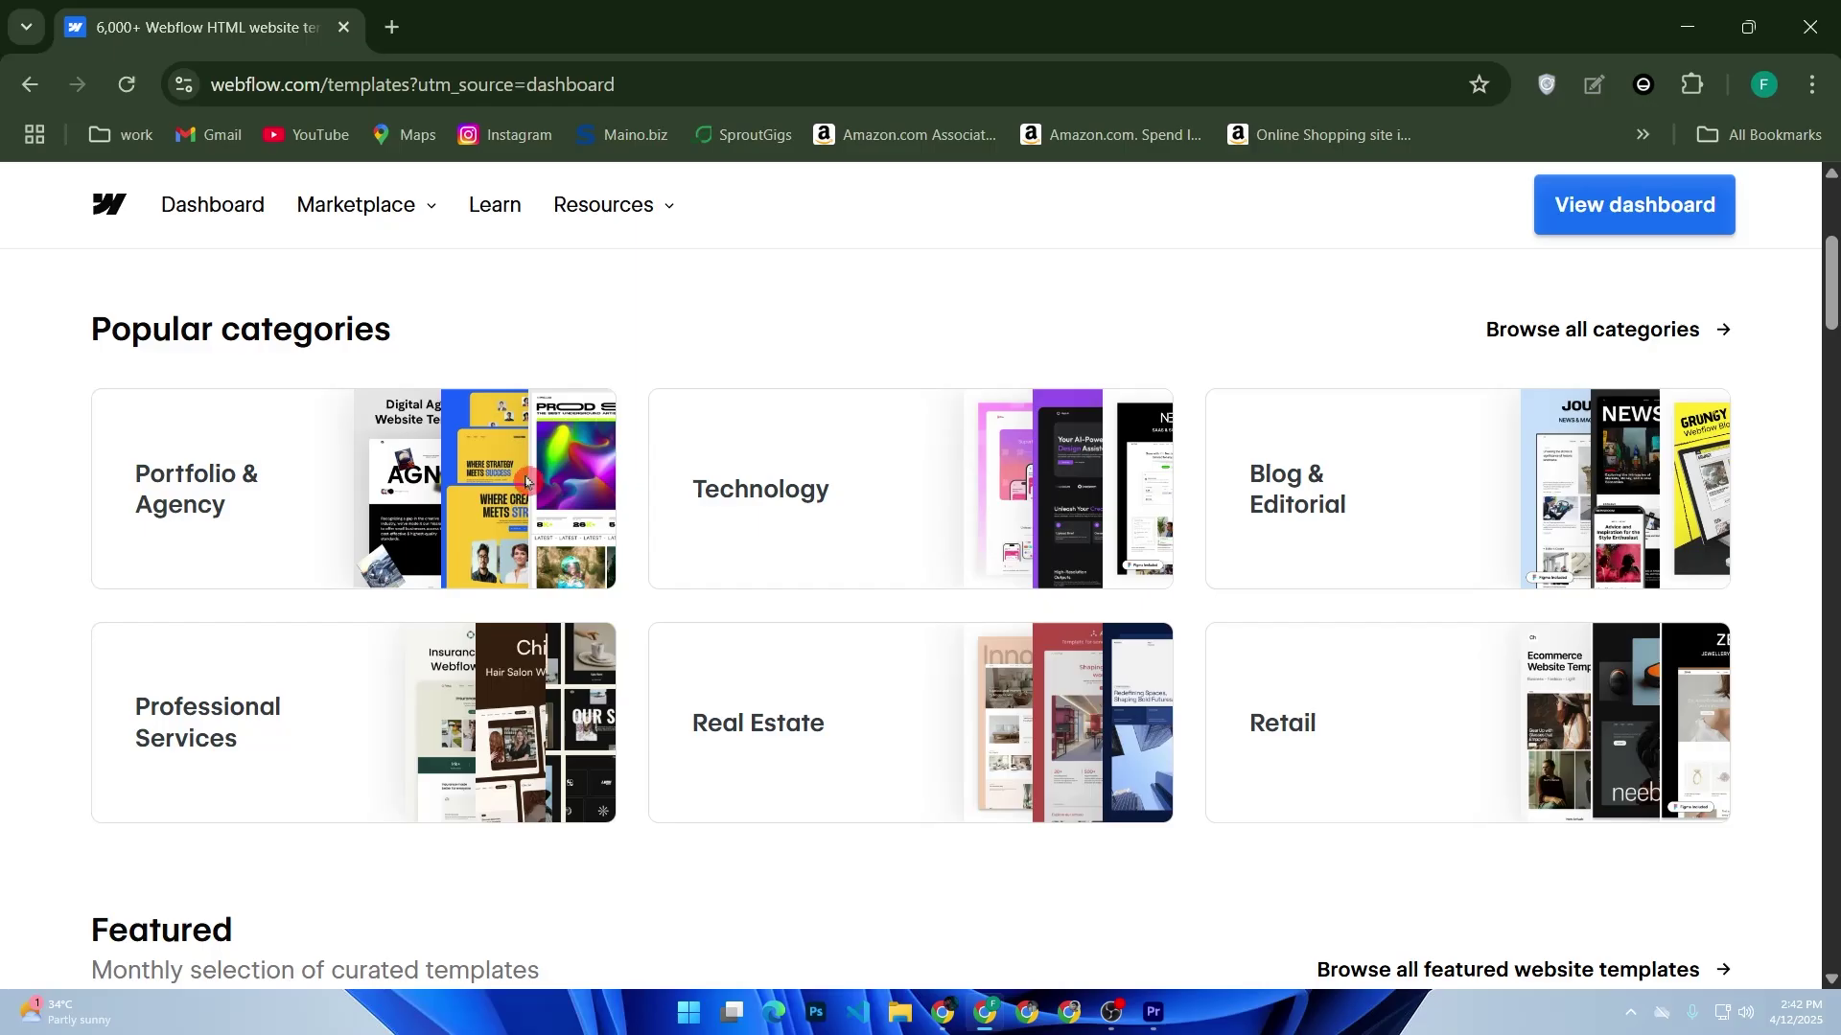
pyautogui.scroll(5, 529, 479)
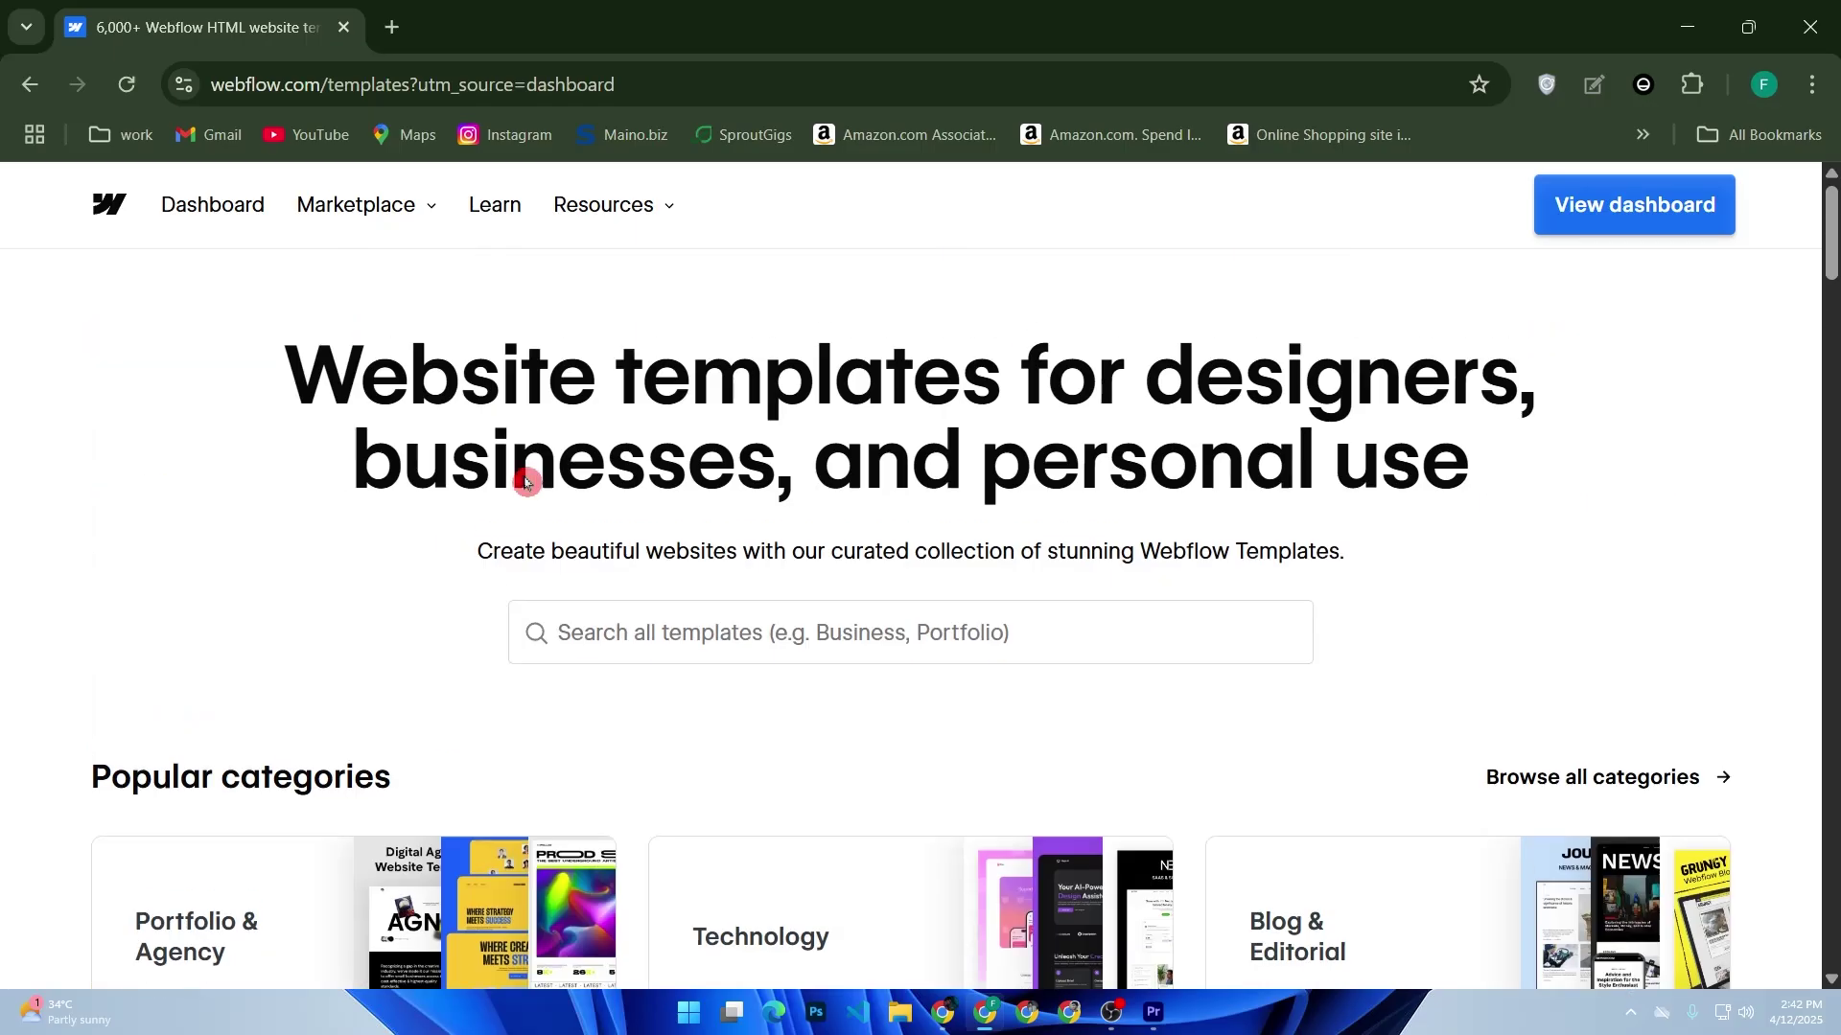
# Search the template marketplace for "portfolio" and browse through the matching templates.
pyautogui.click(649, 638)
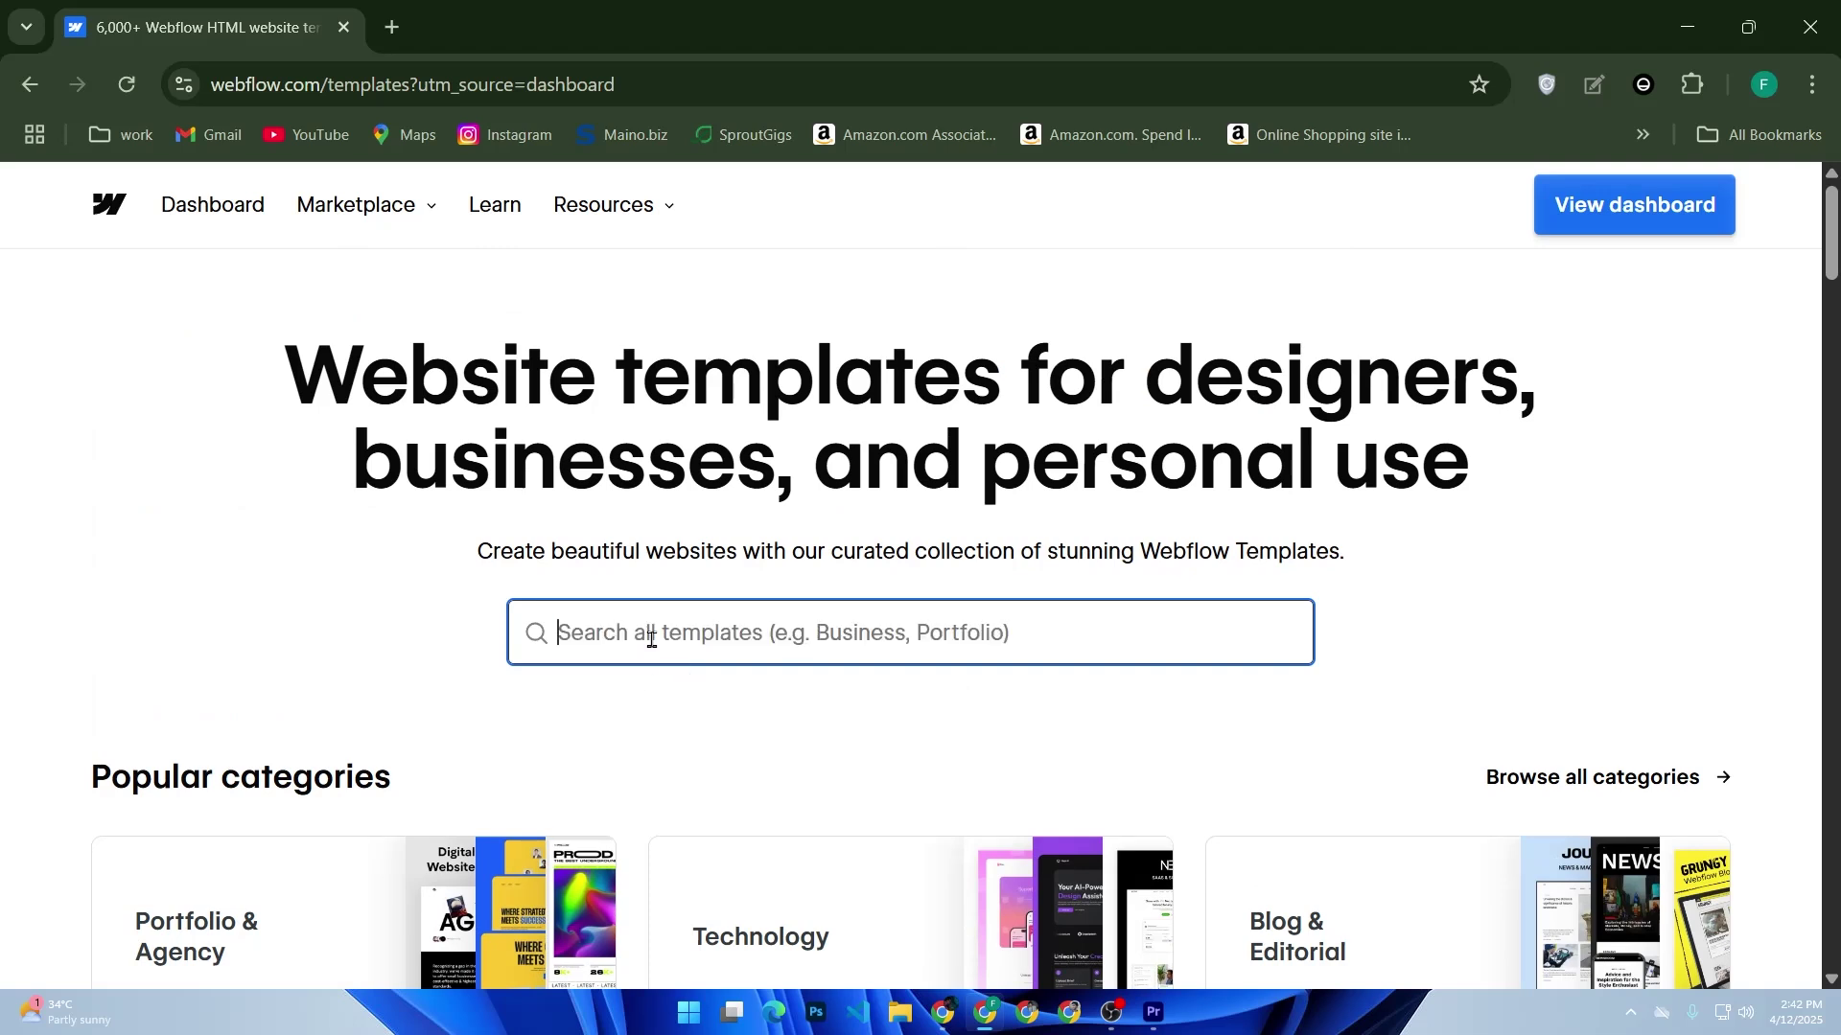
pyautogui.write('port')
pyautogui.click(652, 645)
pyautogui.write('folio')
pyautogui.press('Return')
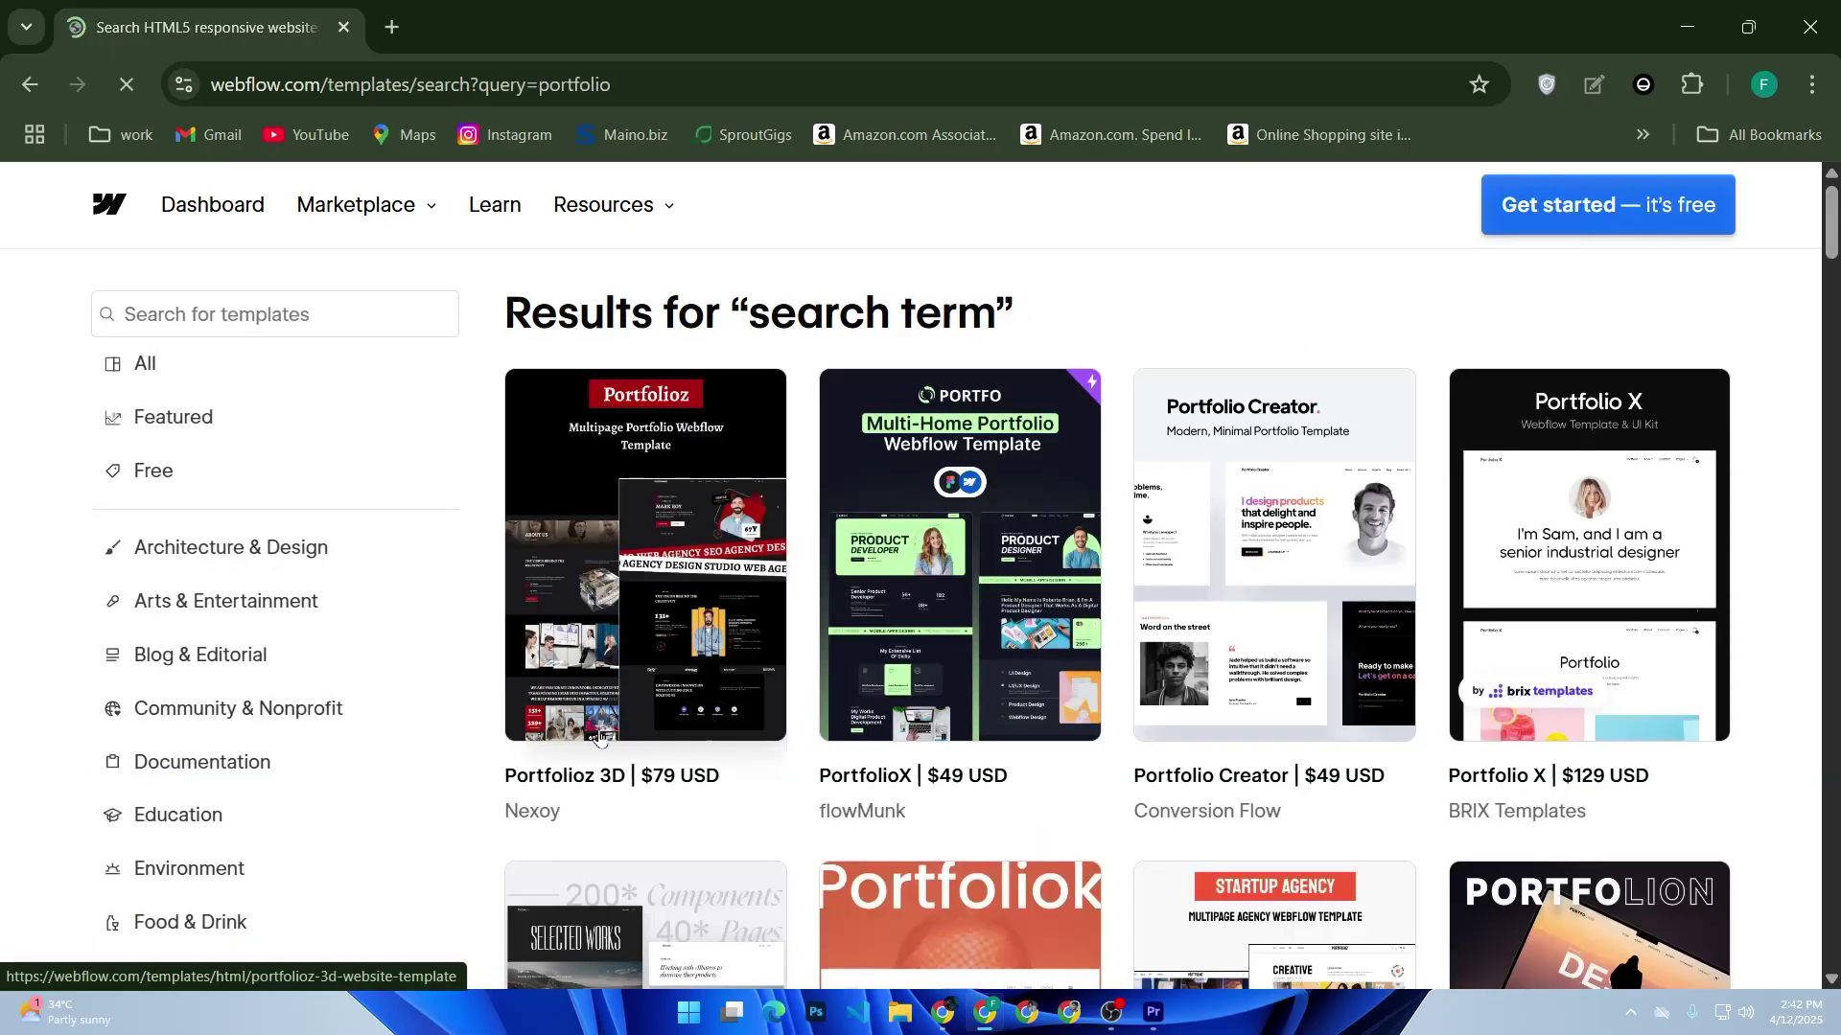
pyautogui.scroll(-7, 628, 732)
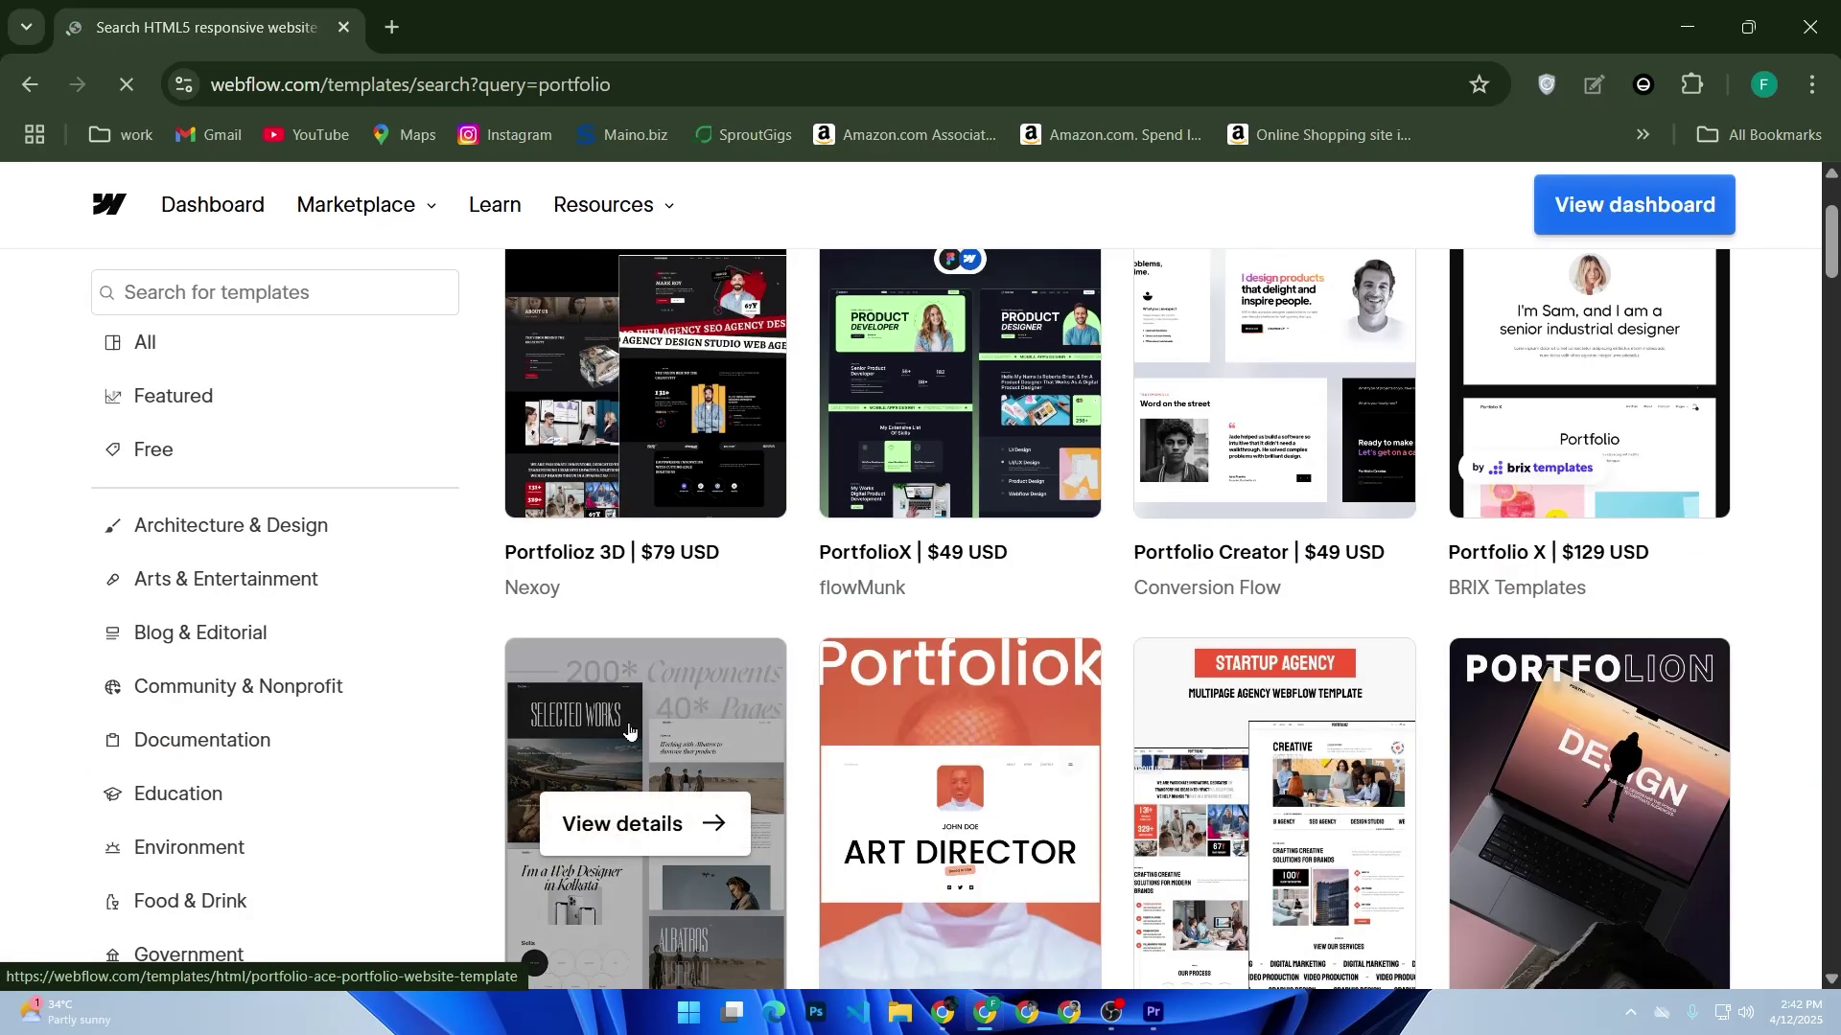
pyautogui.scroll(-5, 628, 733)
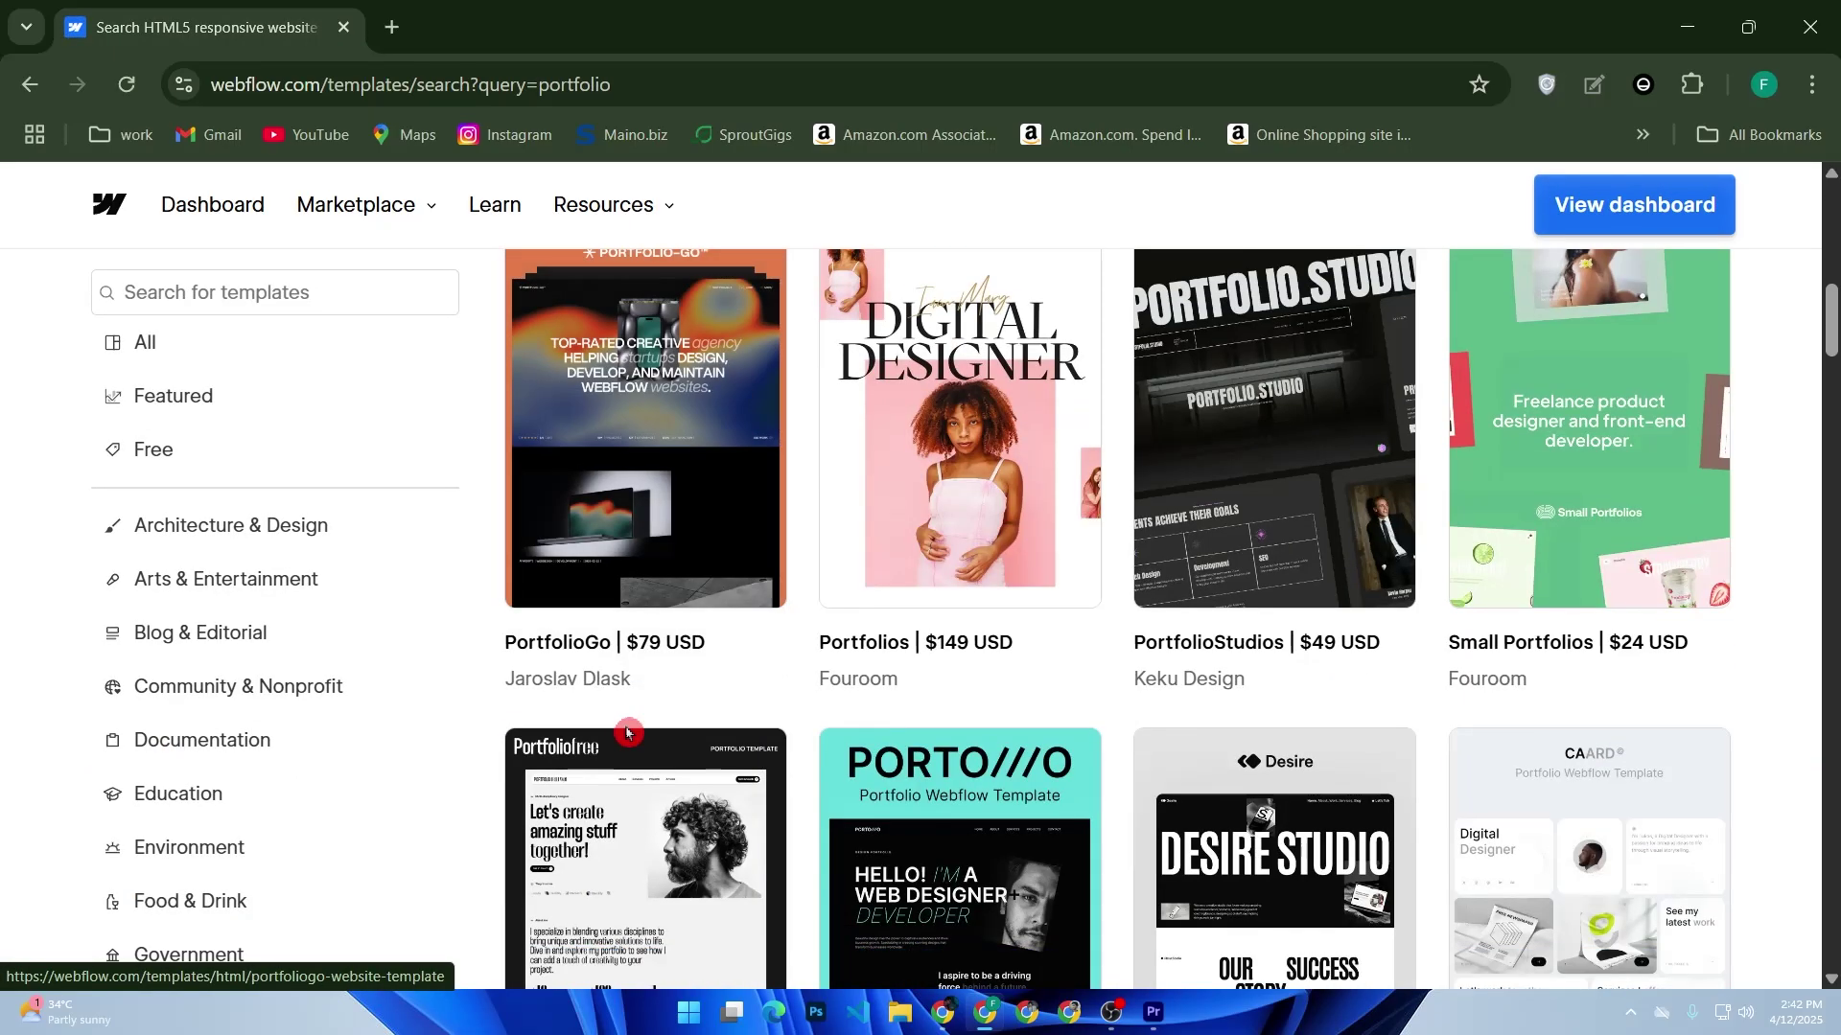
pyautogui.scroll(-7, 628, 734)
pyautogui.scroll(-7, 627, 735)
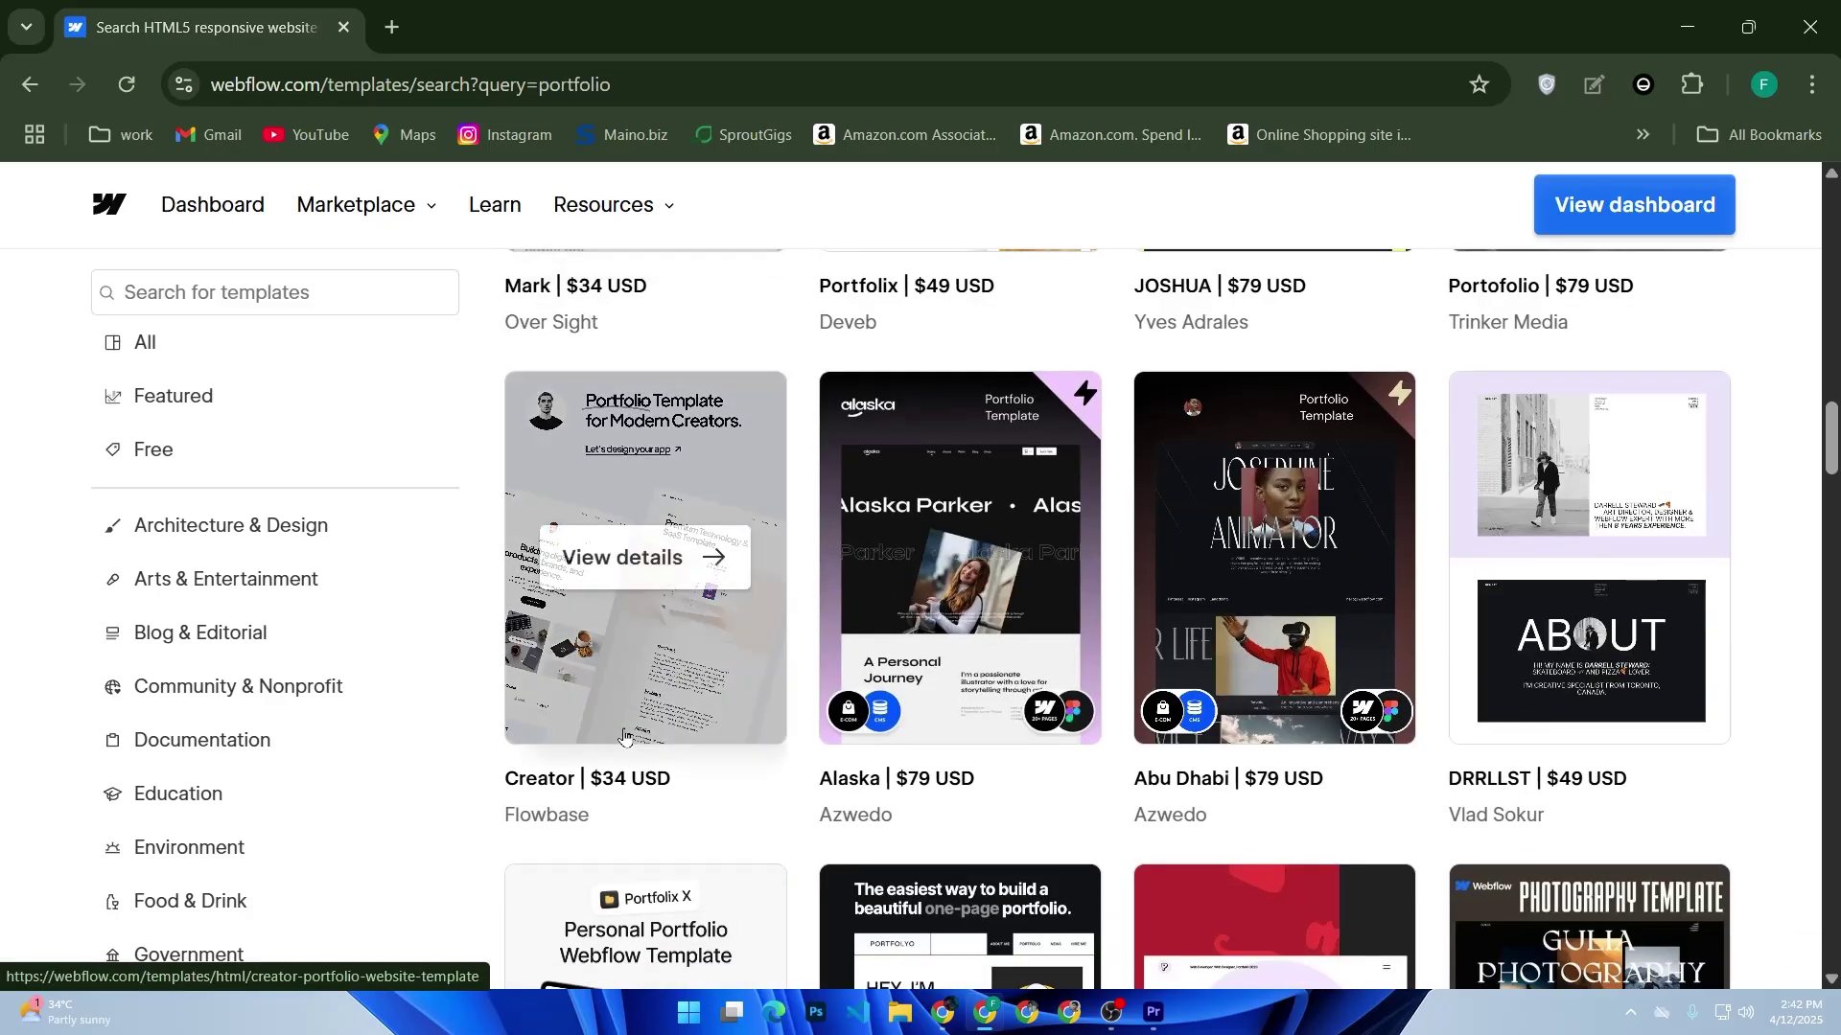
pyautogui.scroll(-11, 624, 736)
# Show only the free templates and open the details of the Line Dark template.
pyautogui.click(161, 473)
pyautogui.scroll(-5, 465, 580)
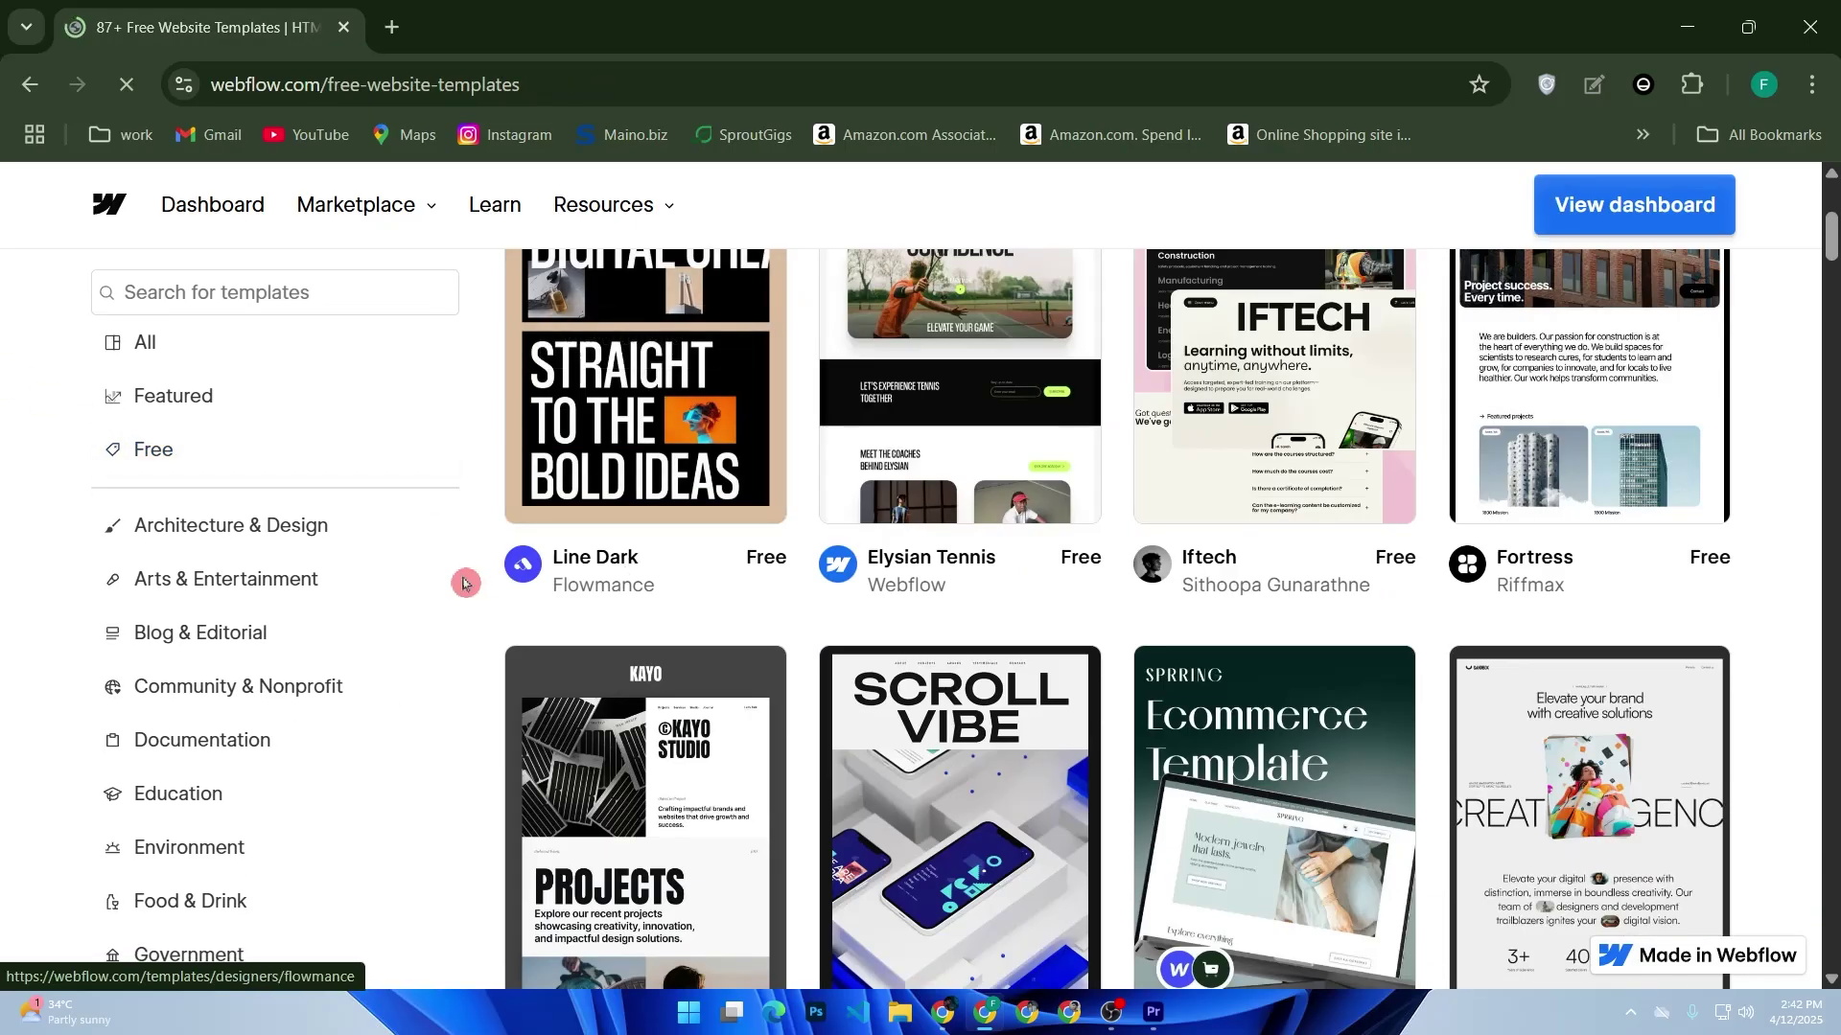
pyautogui.click(626, 345)
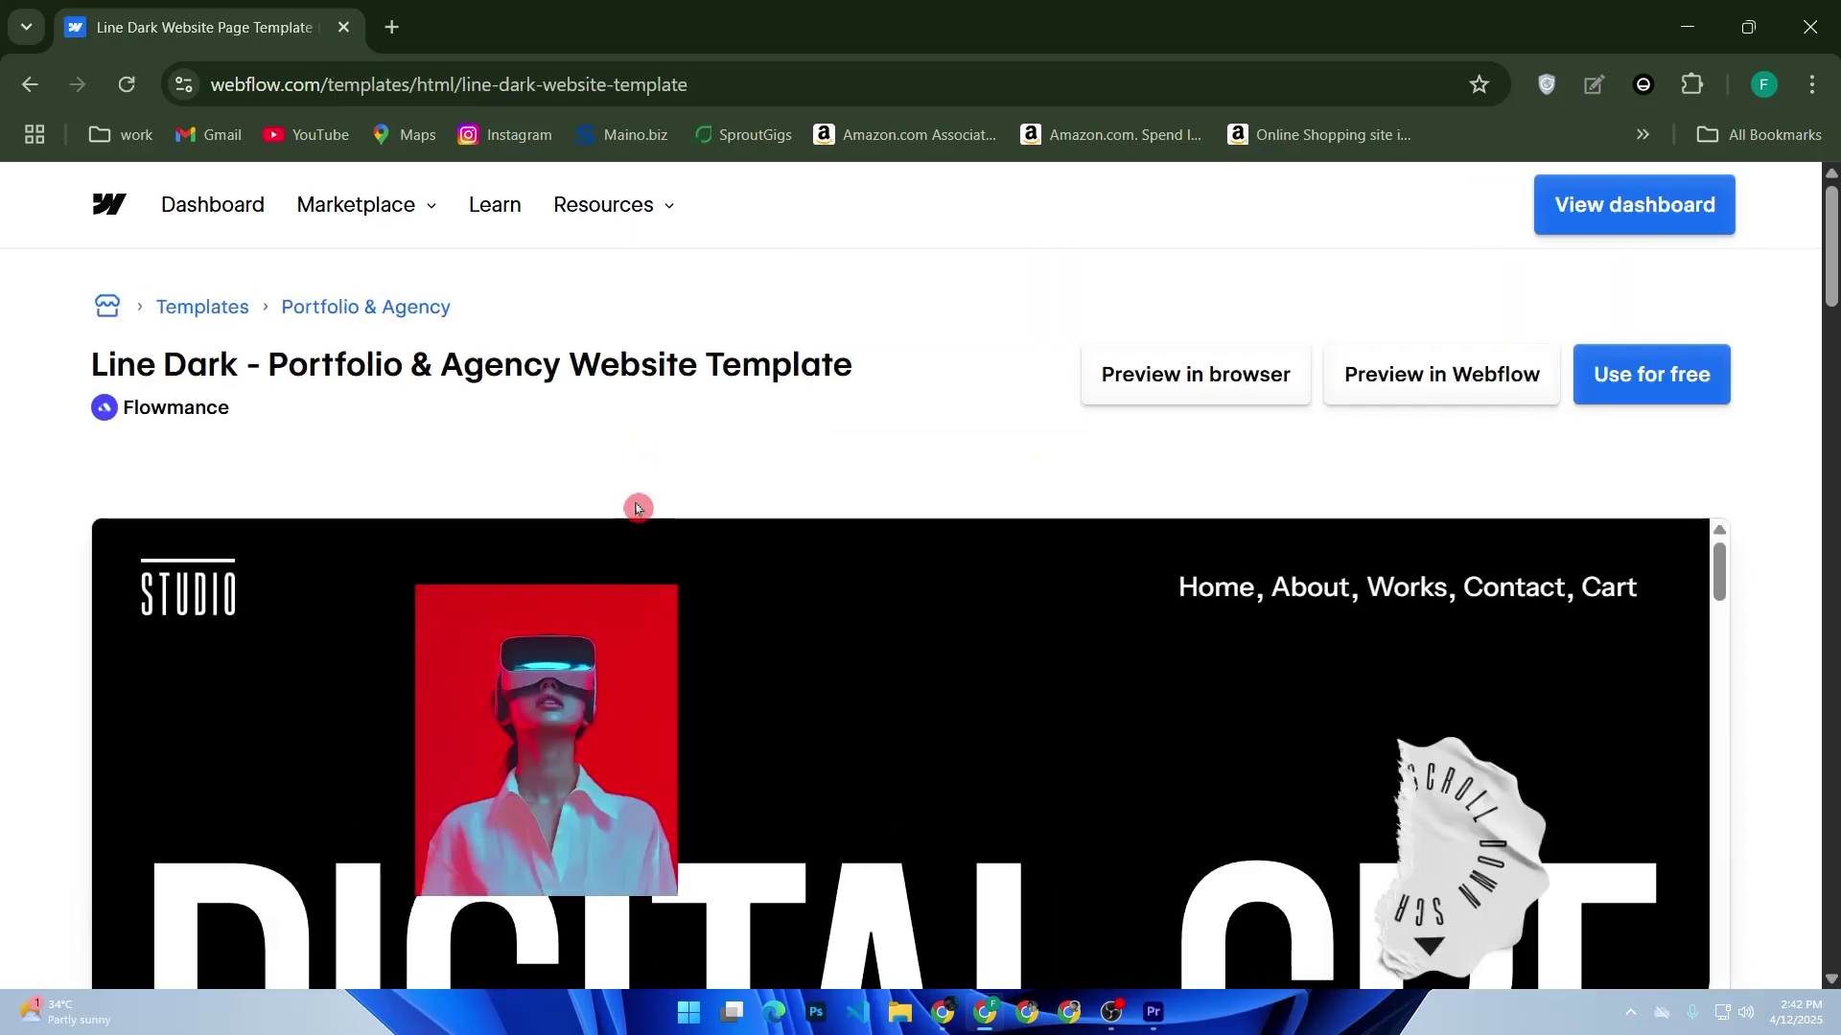
# Create a new site in the current workspace from the free Line Dark template.
pyautogui.click(1665, 400)
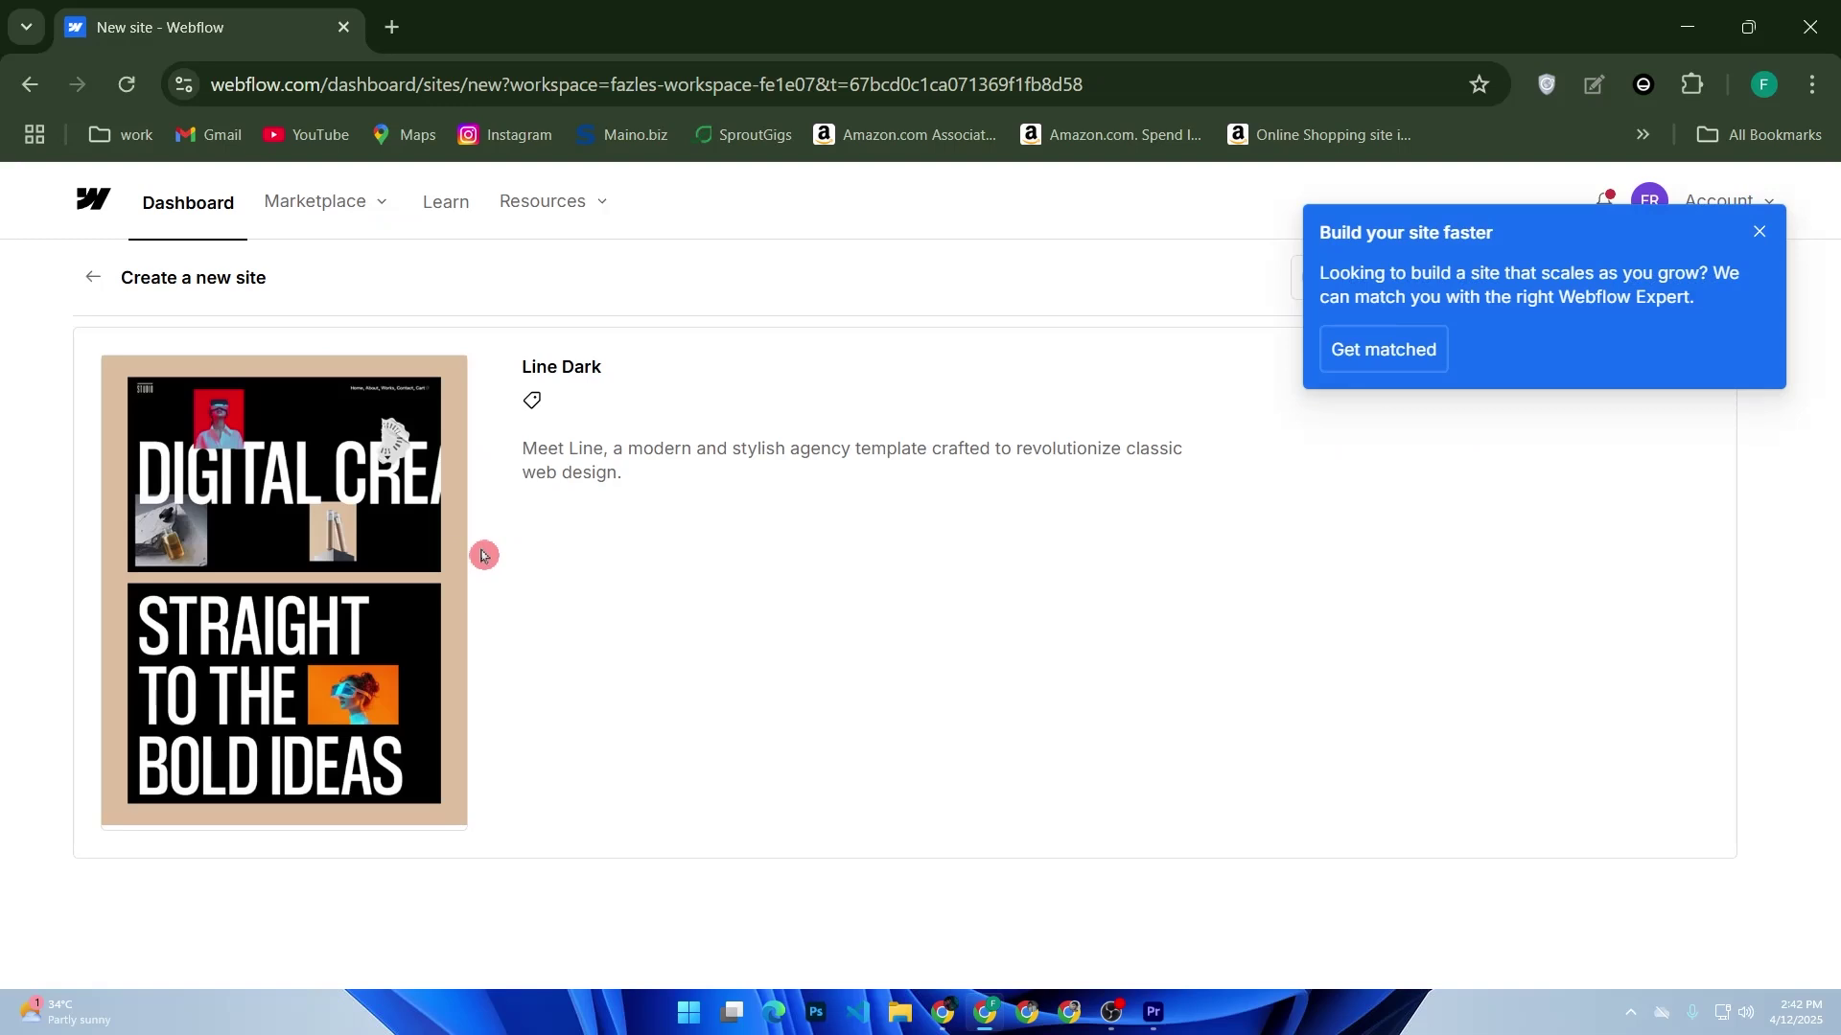
pyautogui.click(1759, 232)
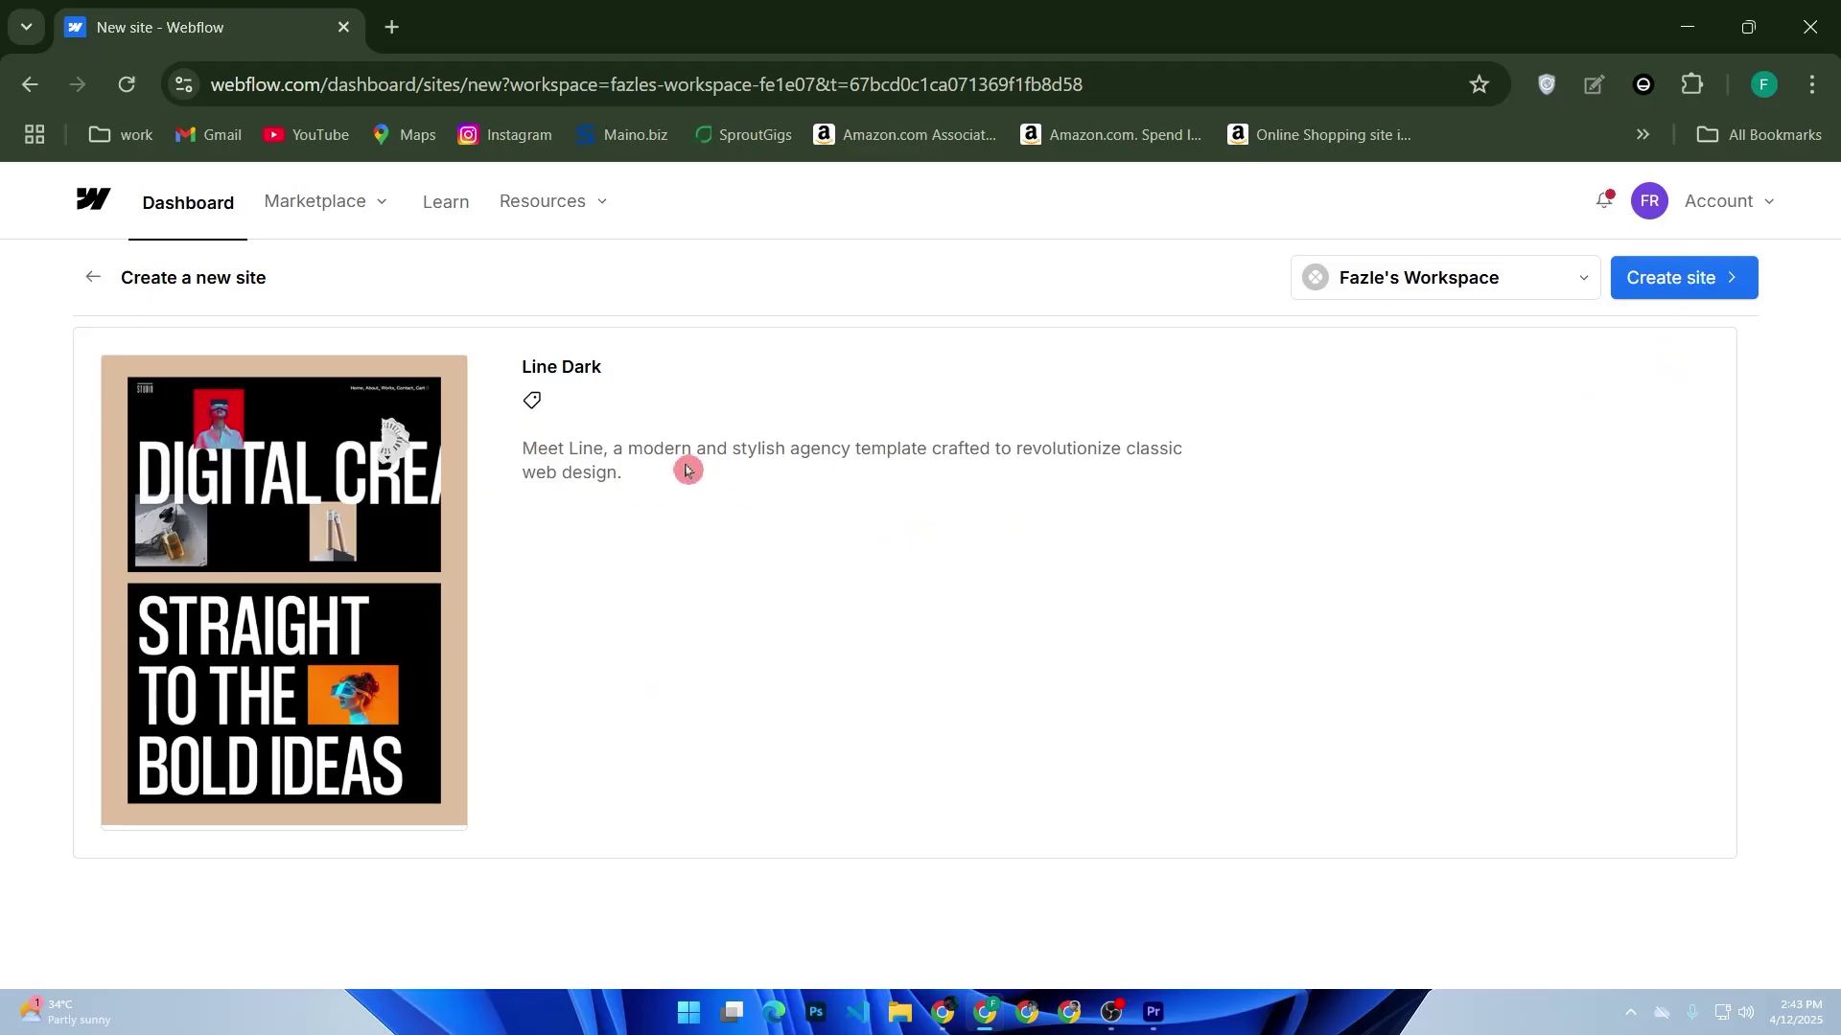
pyautogui.moveTo(687, 470); pyautogui.dragTo(521, 446)
pyautogui.click(522, 443)
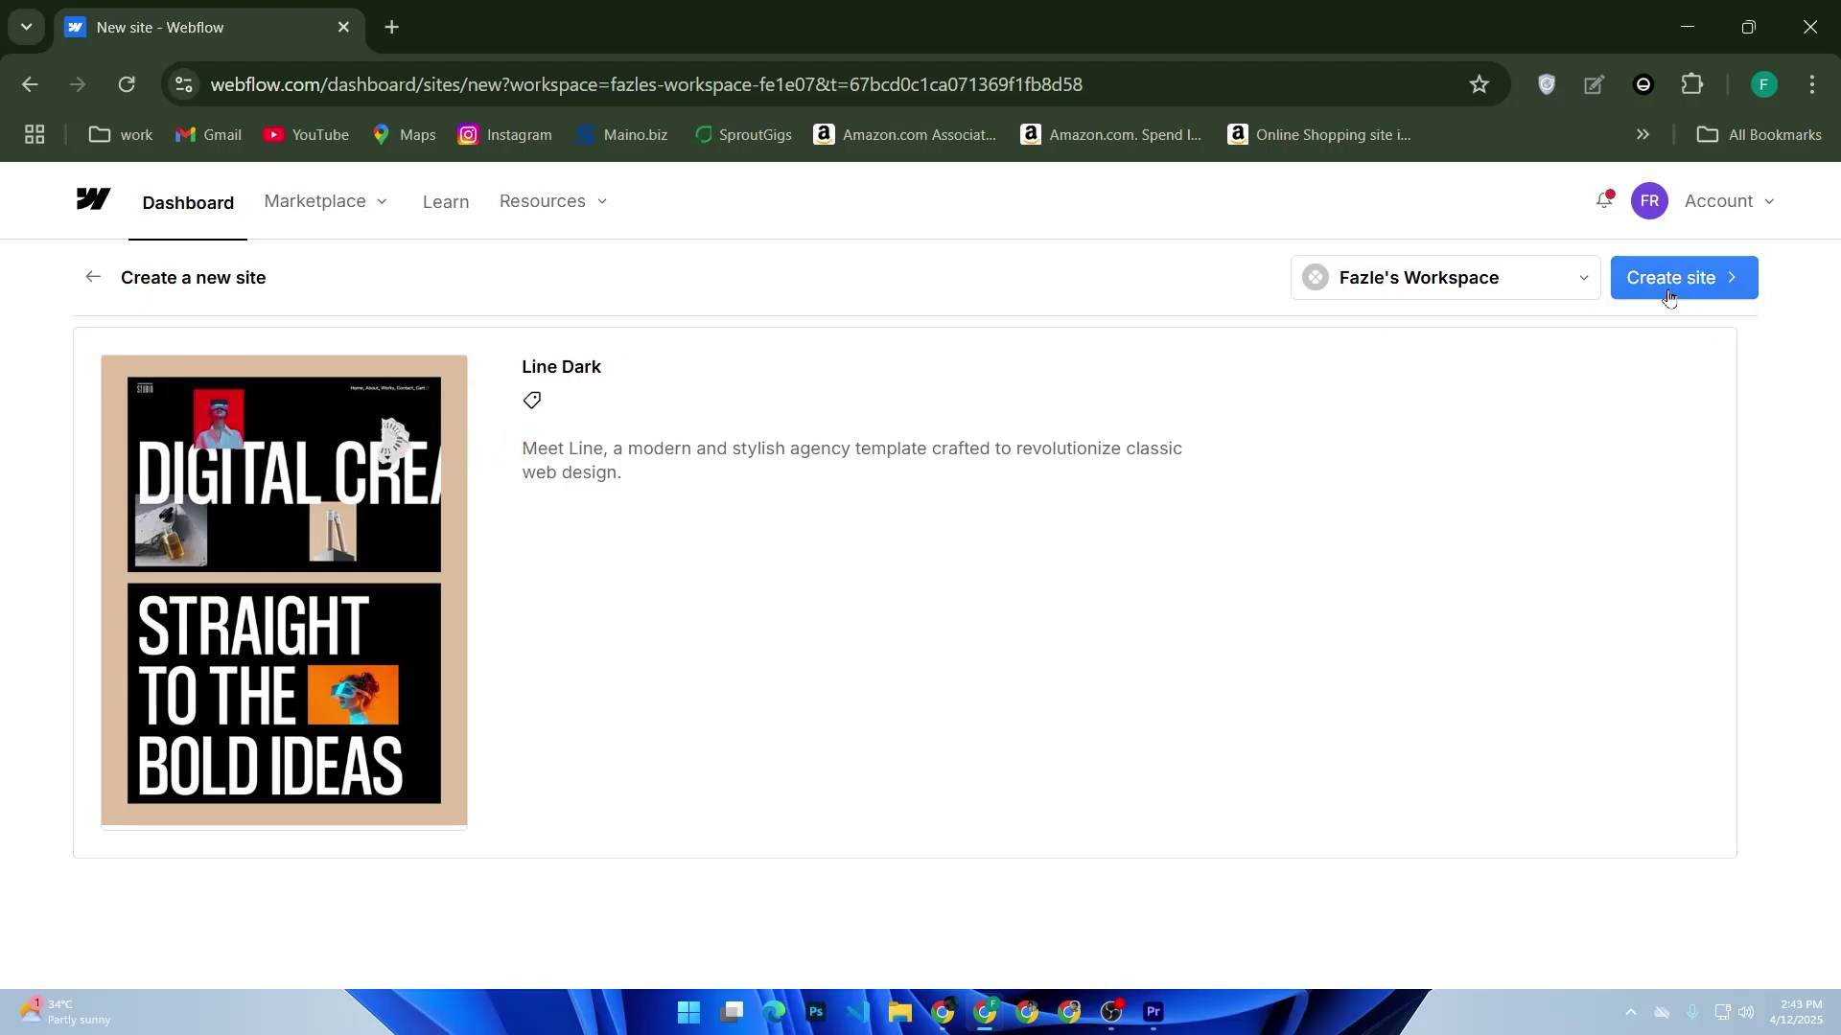
pyautogui.click(1670, 294)
pyautogui.click(1244, 410)
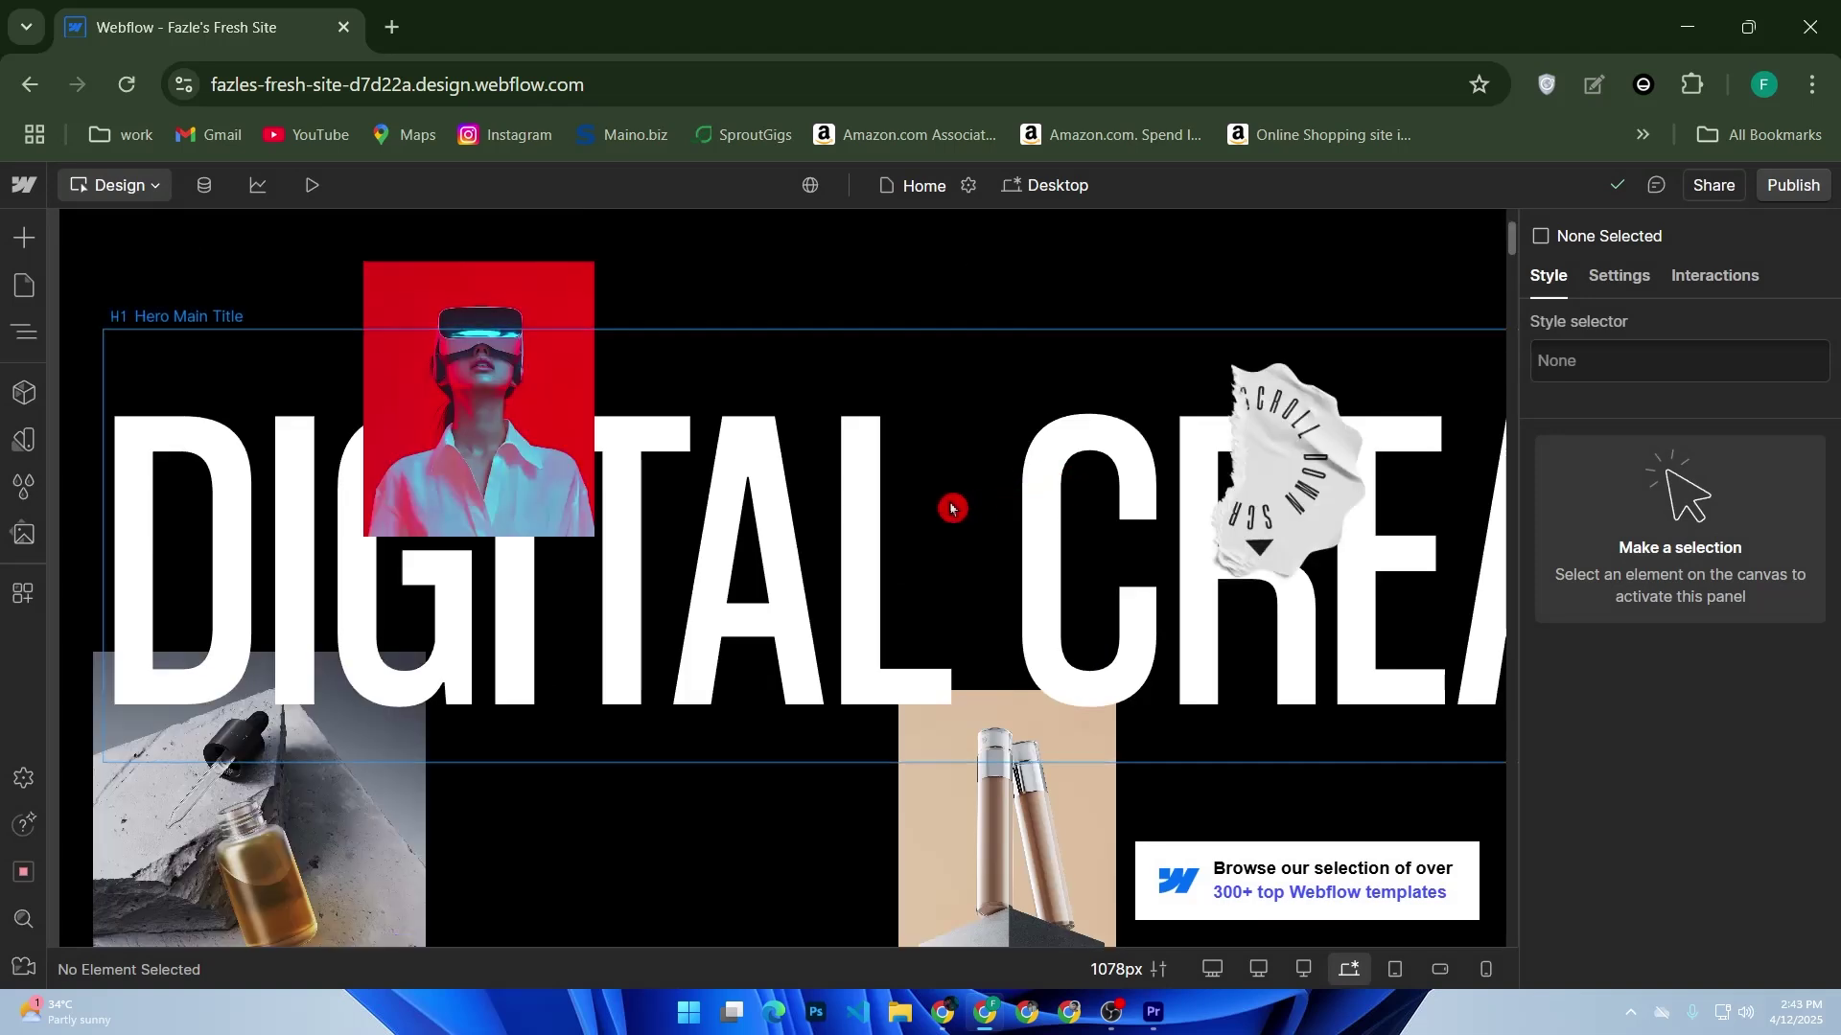
# Replace the text of the Hero Main Title heading on the Home page with "MY PORTFOLIO".
pyautogui.scroll(-5, 952, 509)
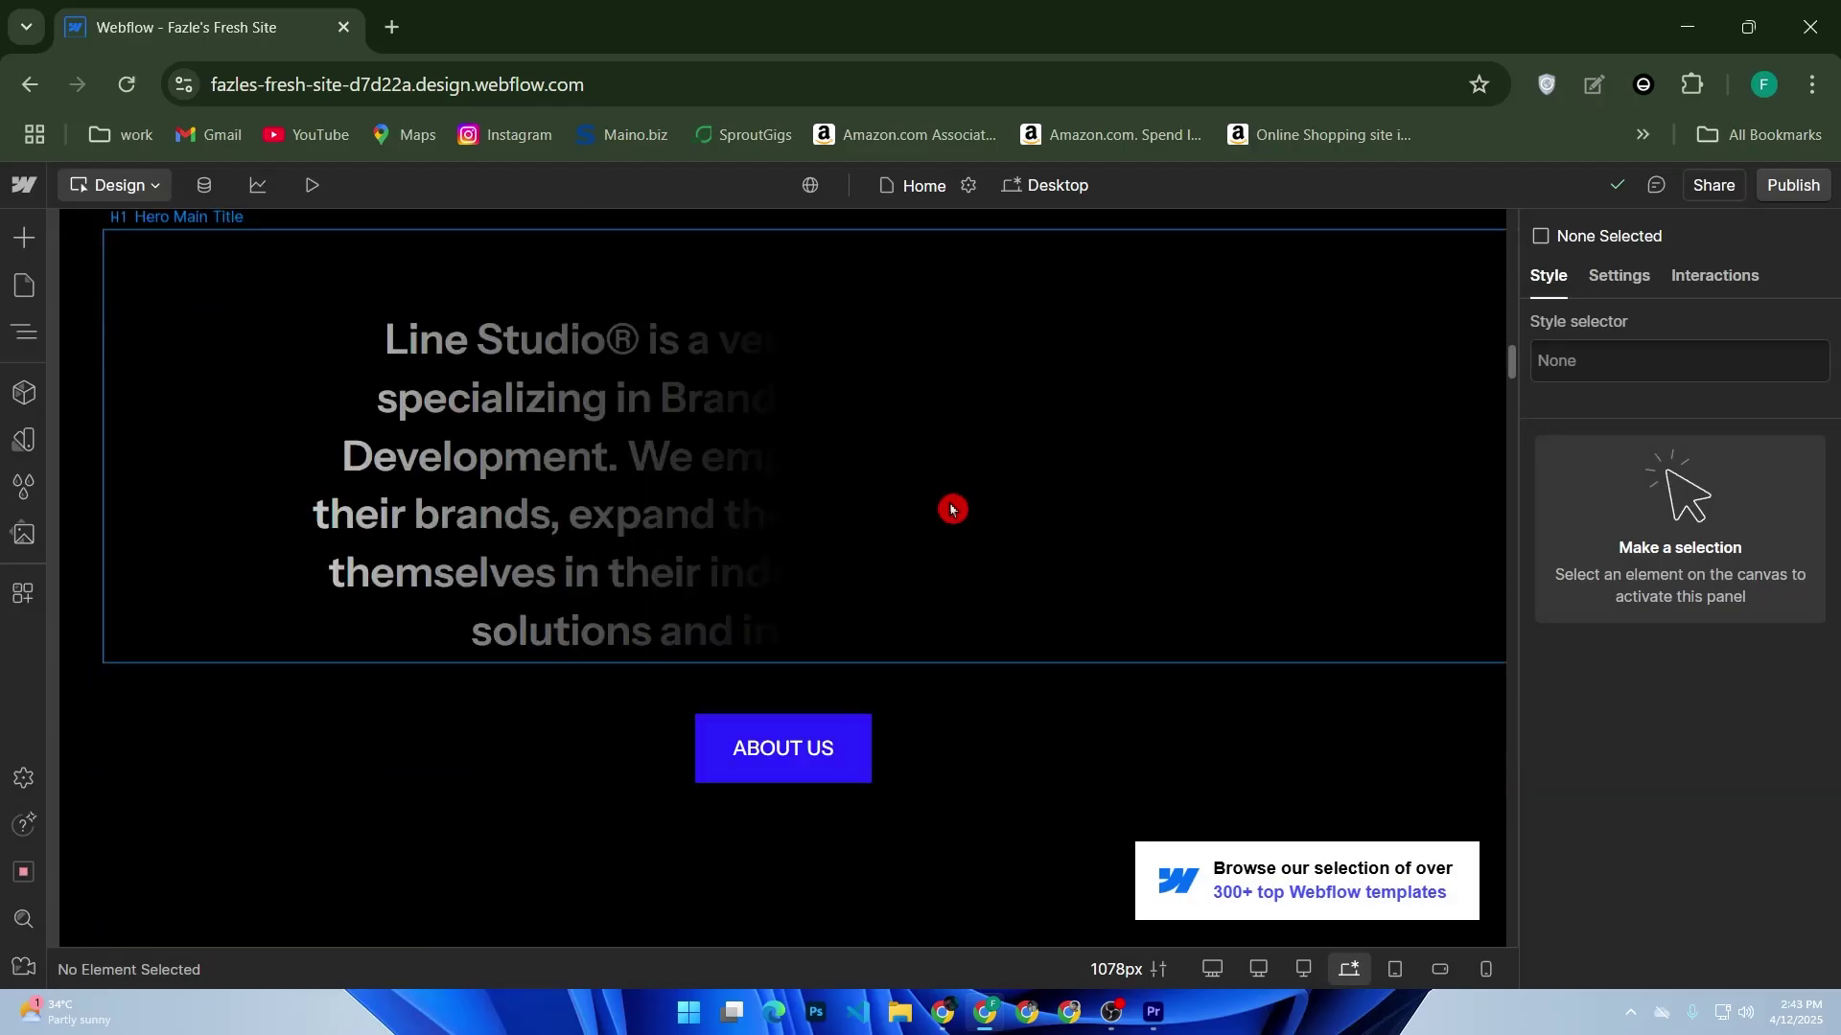
pyautogui.scroll(5, 952, 509)
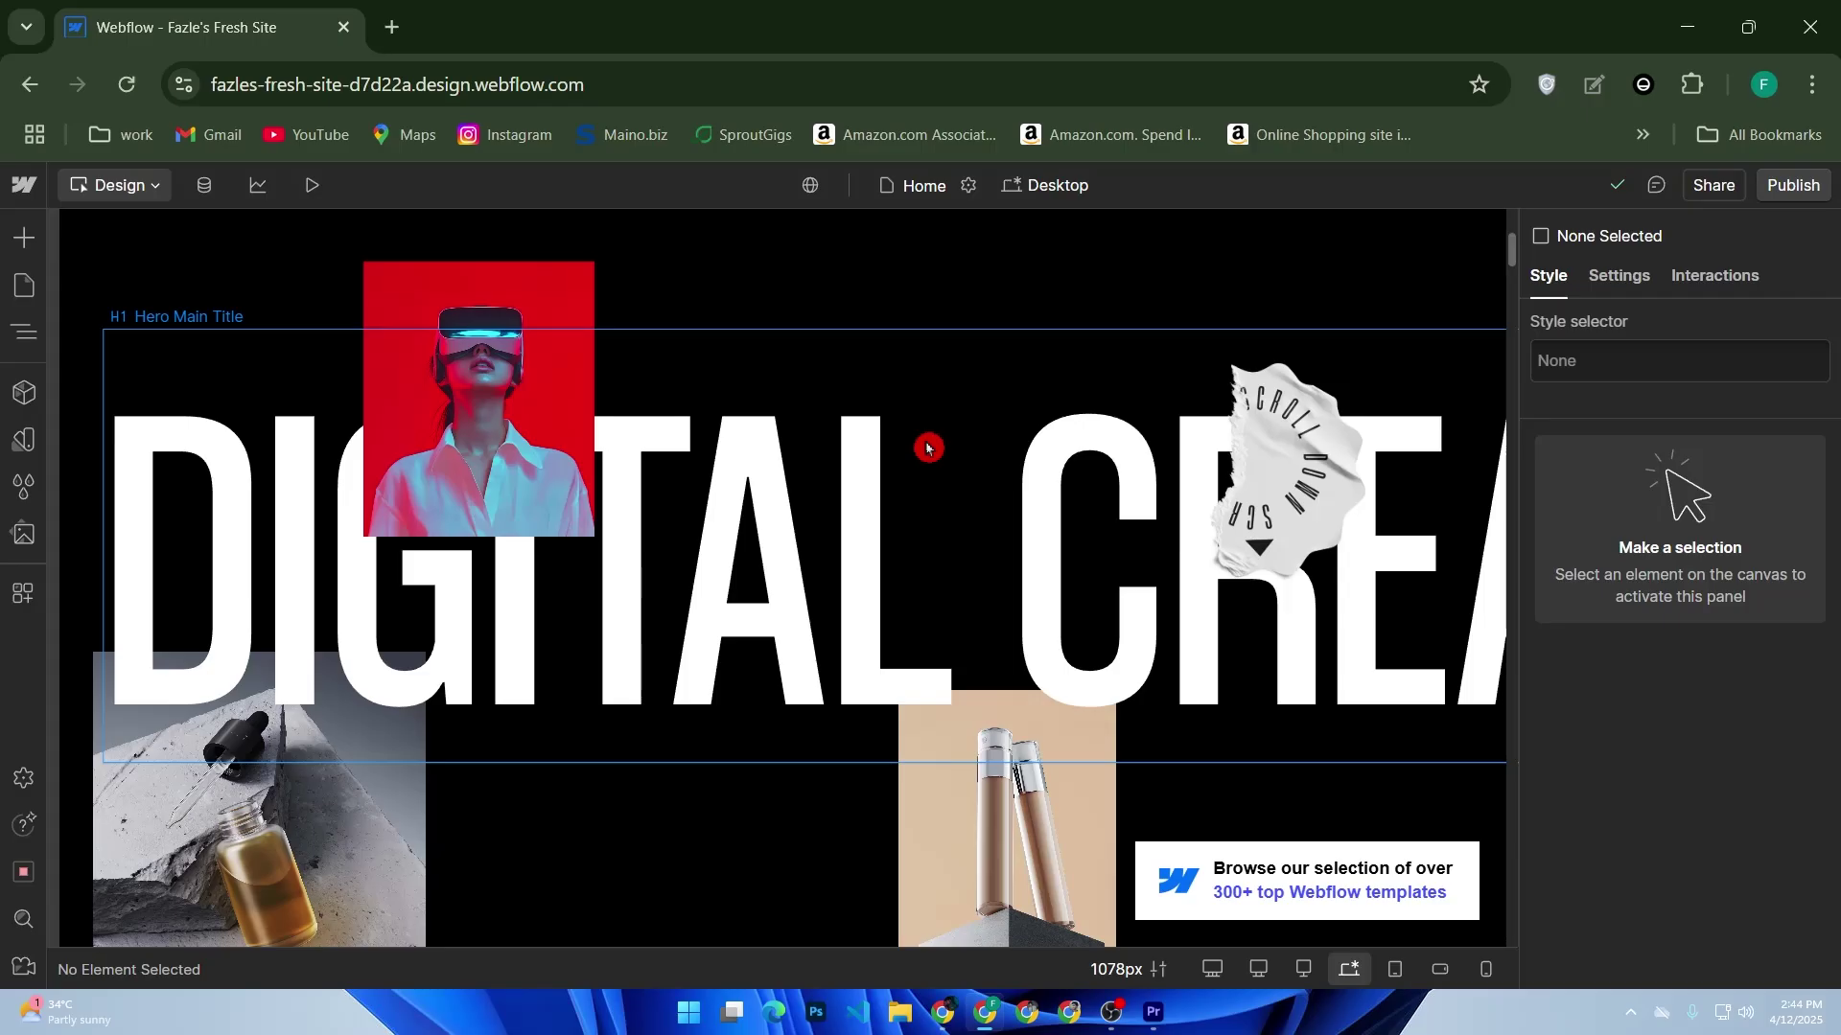
pyautogui.doubleClick(729, 526)
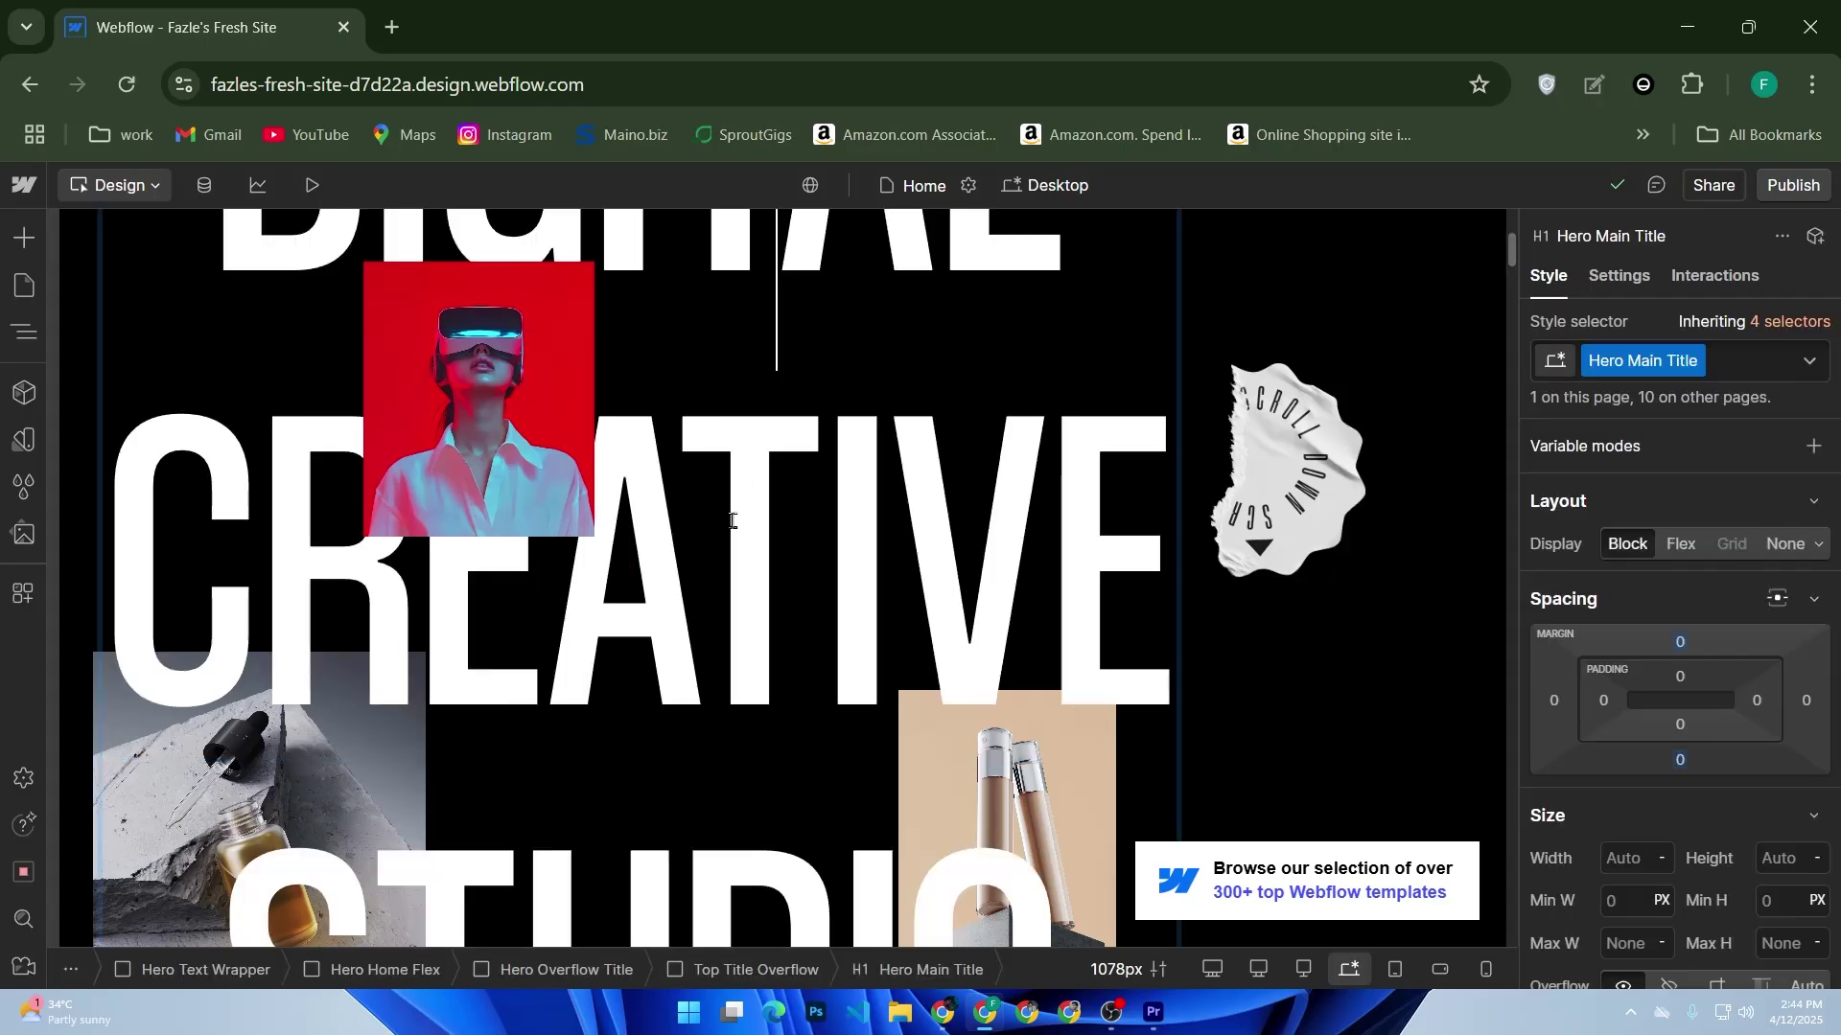
pyautogui.hotkey('ctrl', 'a')
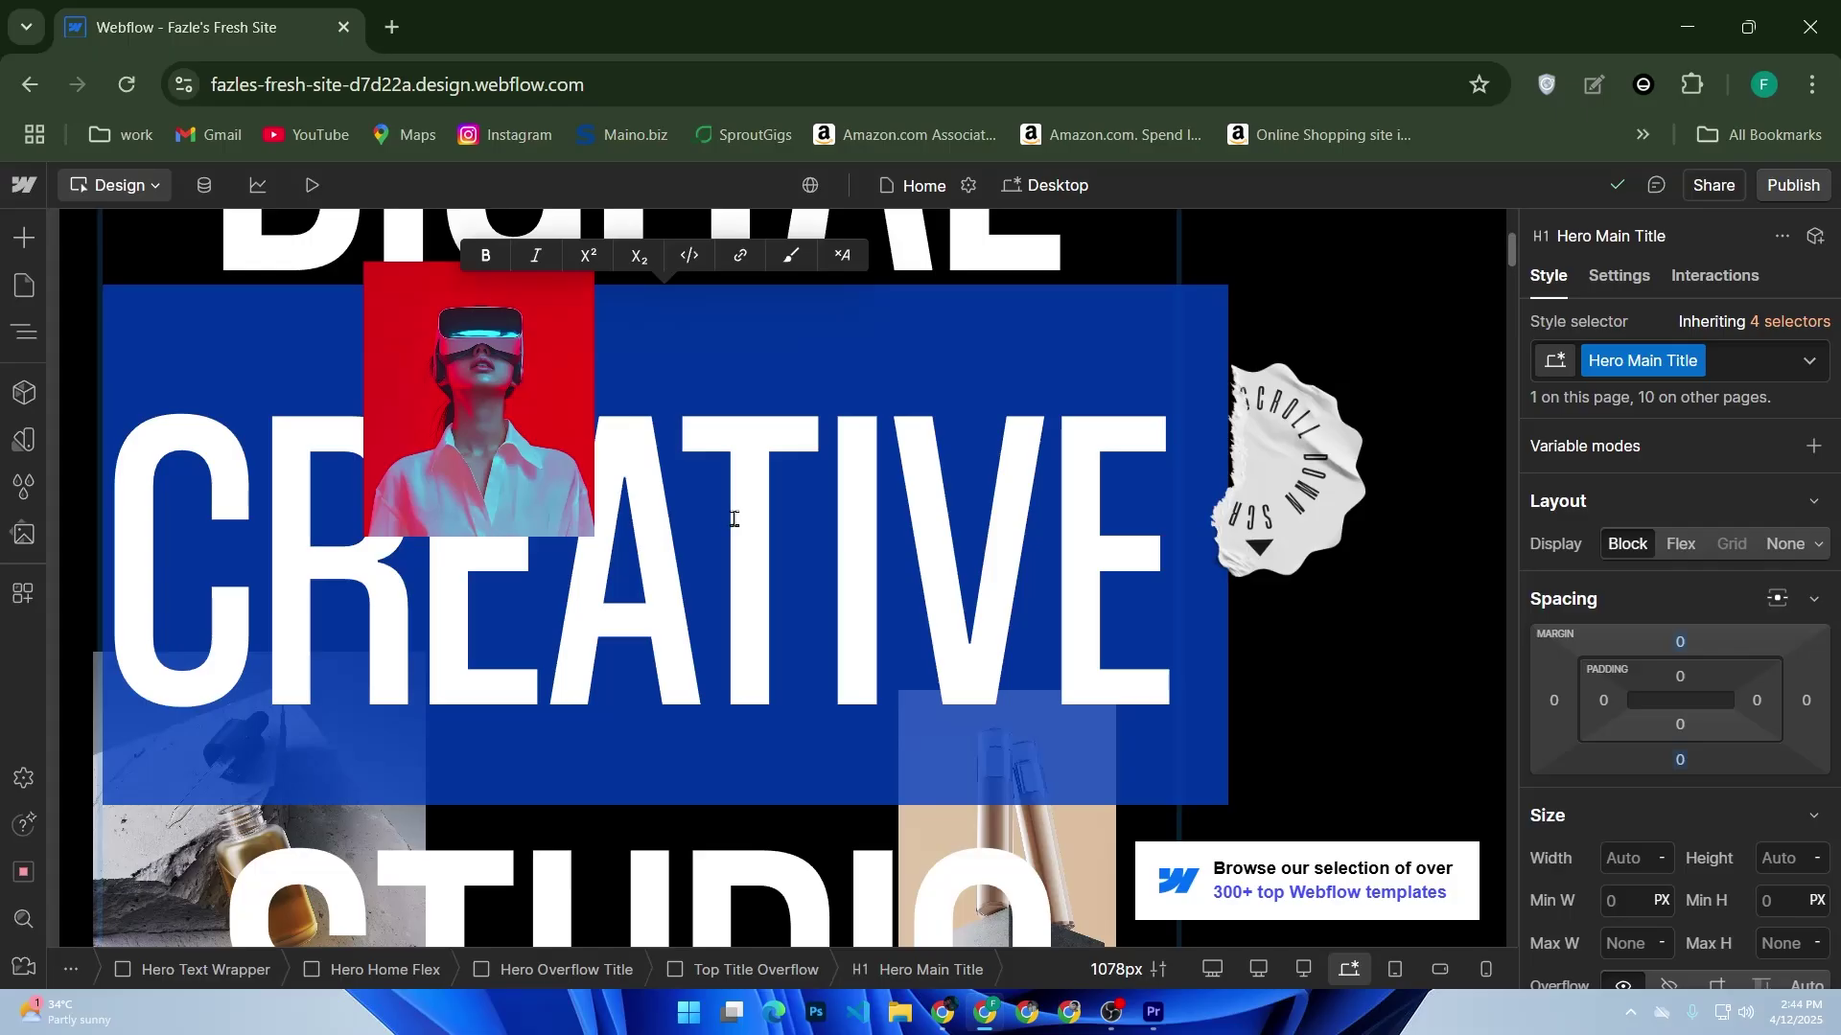
pyautogui.press('Escape')
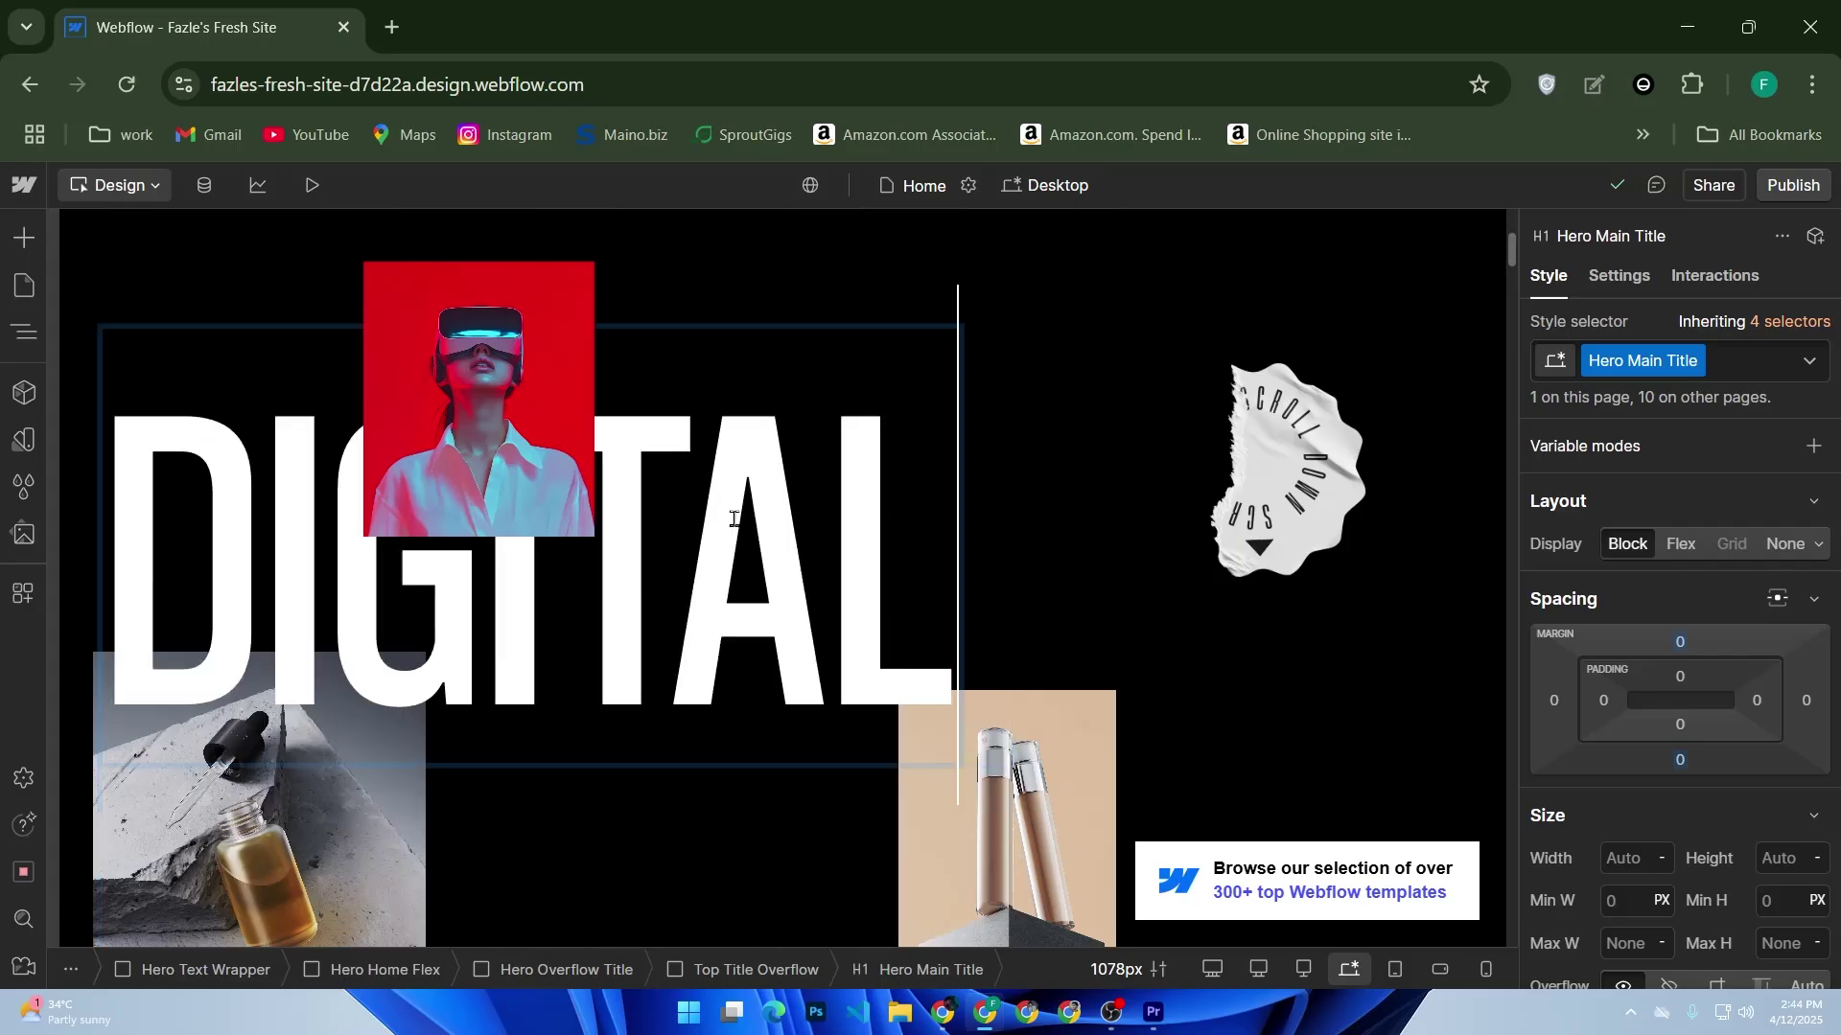
pyautogui.click(734, 521)
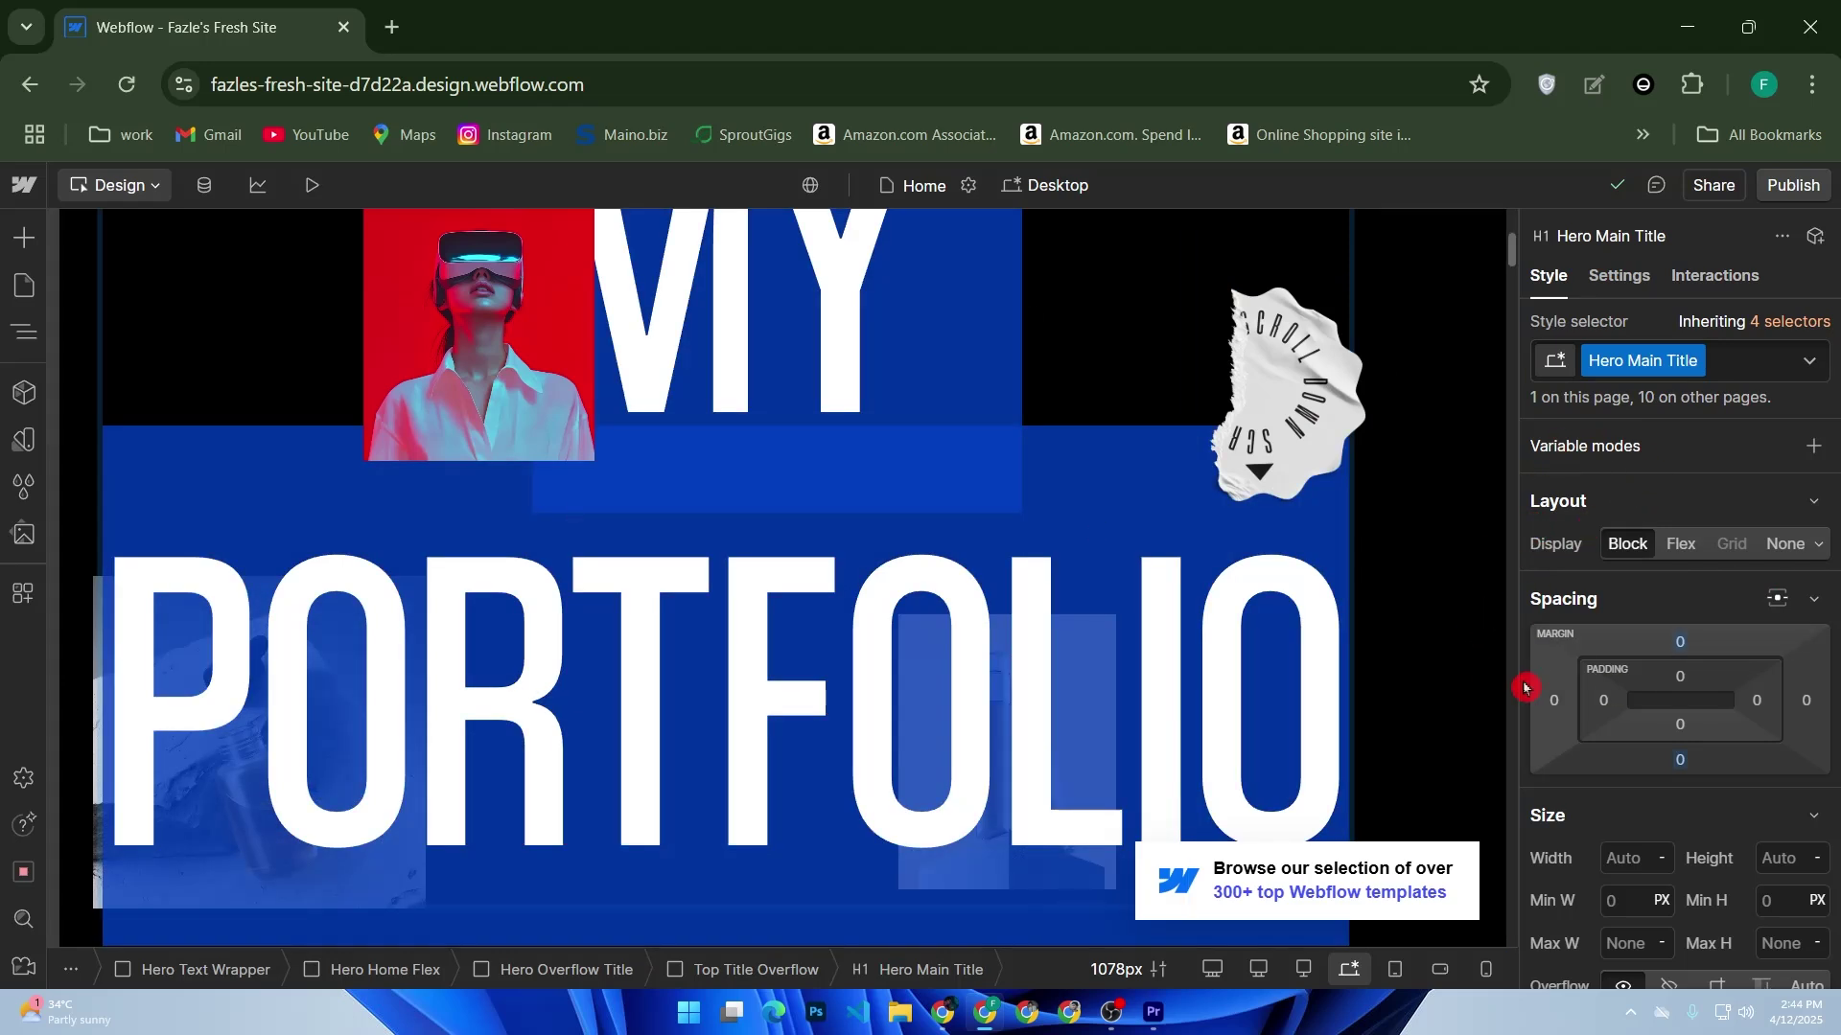
# Change the font of the Hero Main Title heading to Changa One.
pyautogui.click(1582, 563)
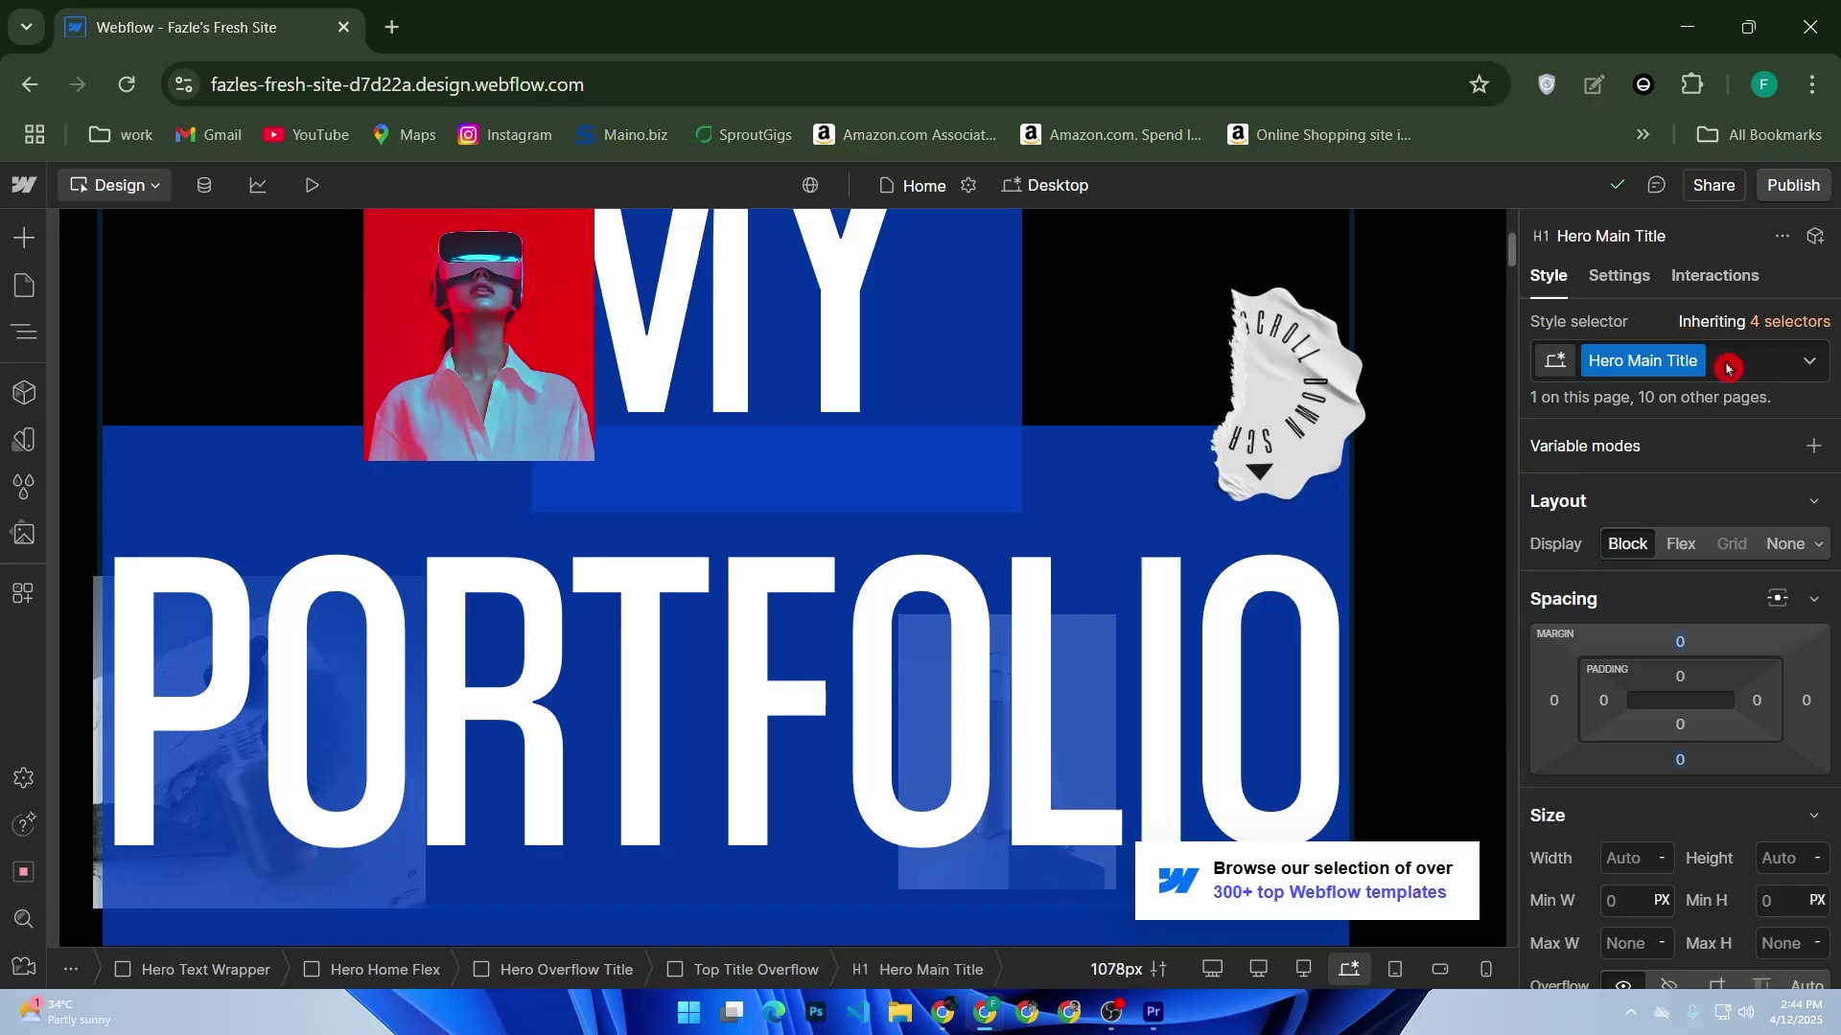
pyautogui.click(1811, 363)
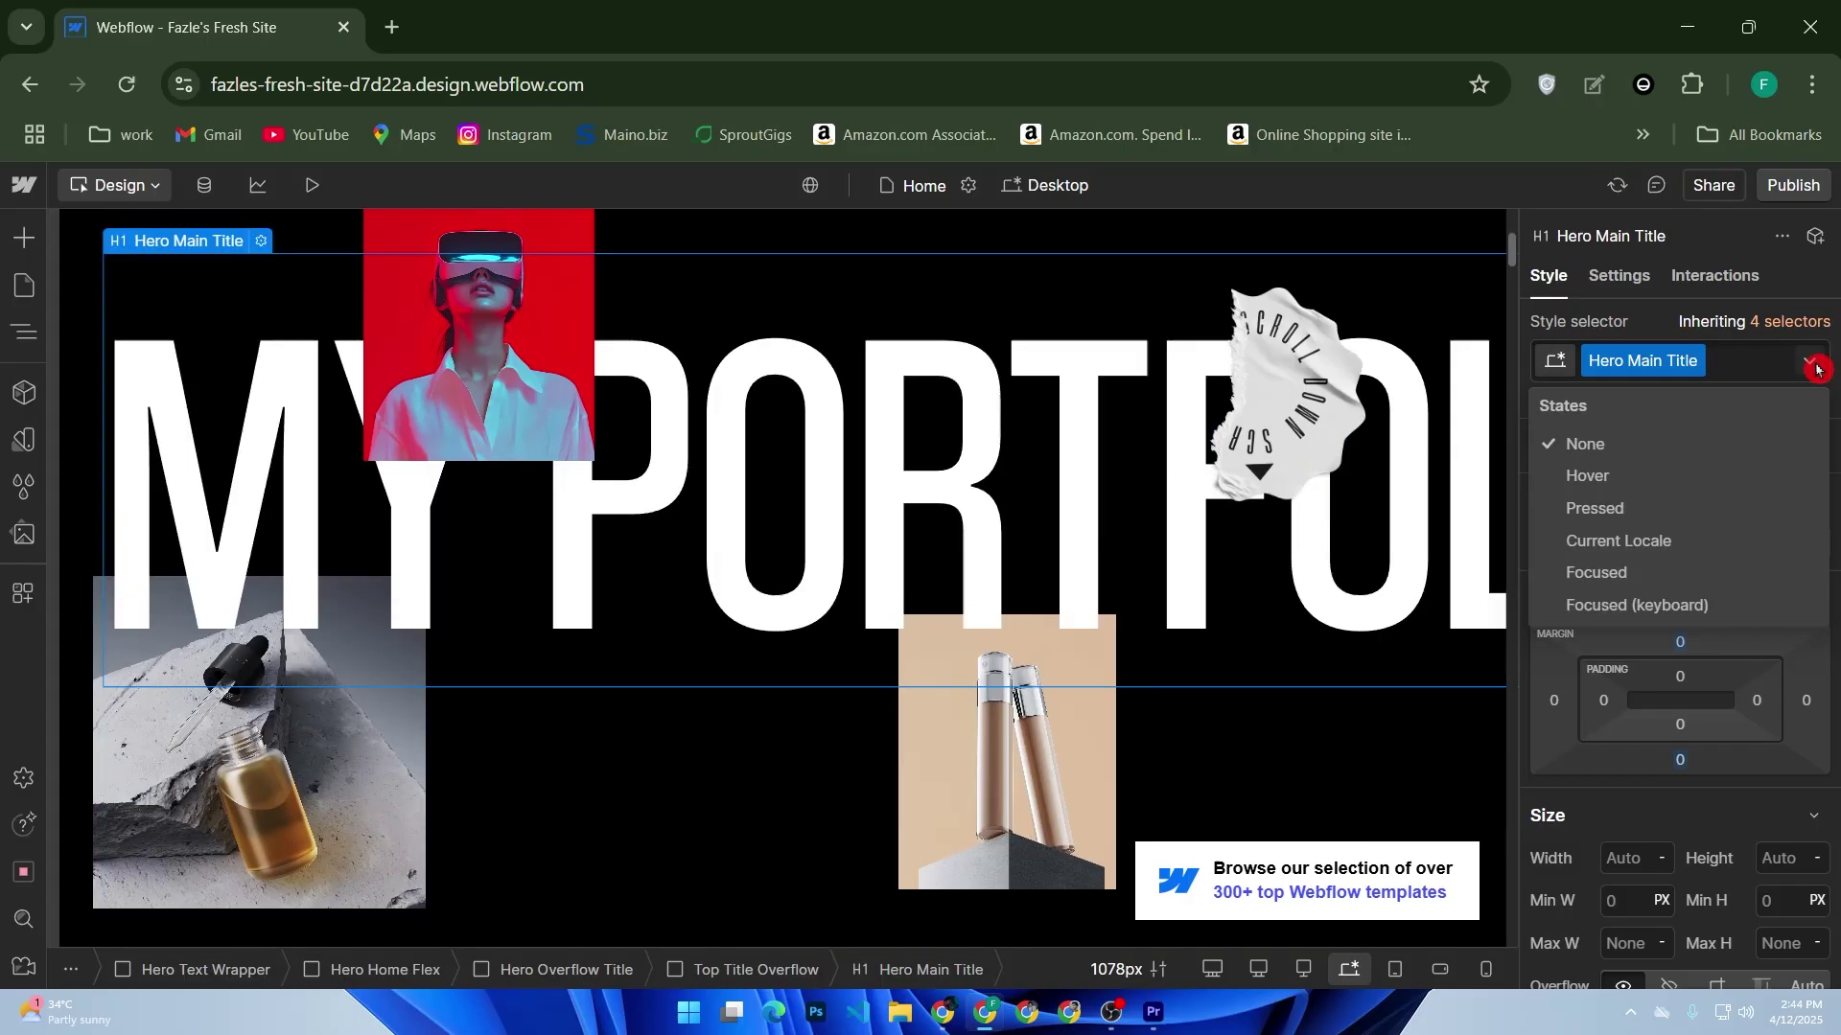
pyautogui.click(935, 554)
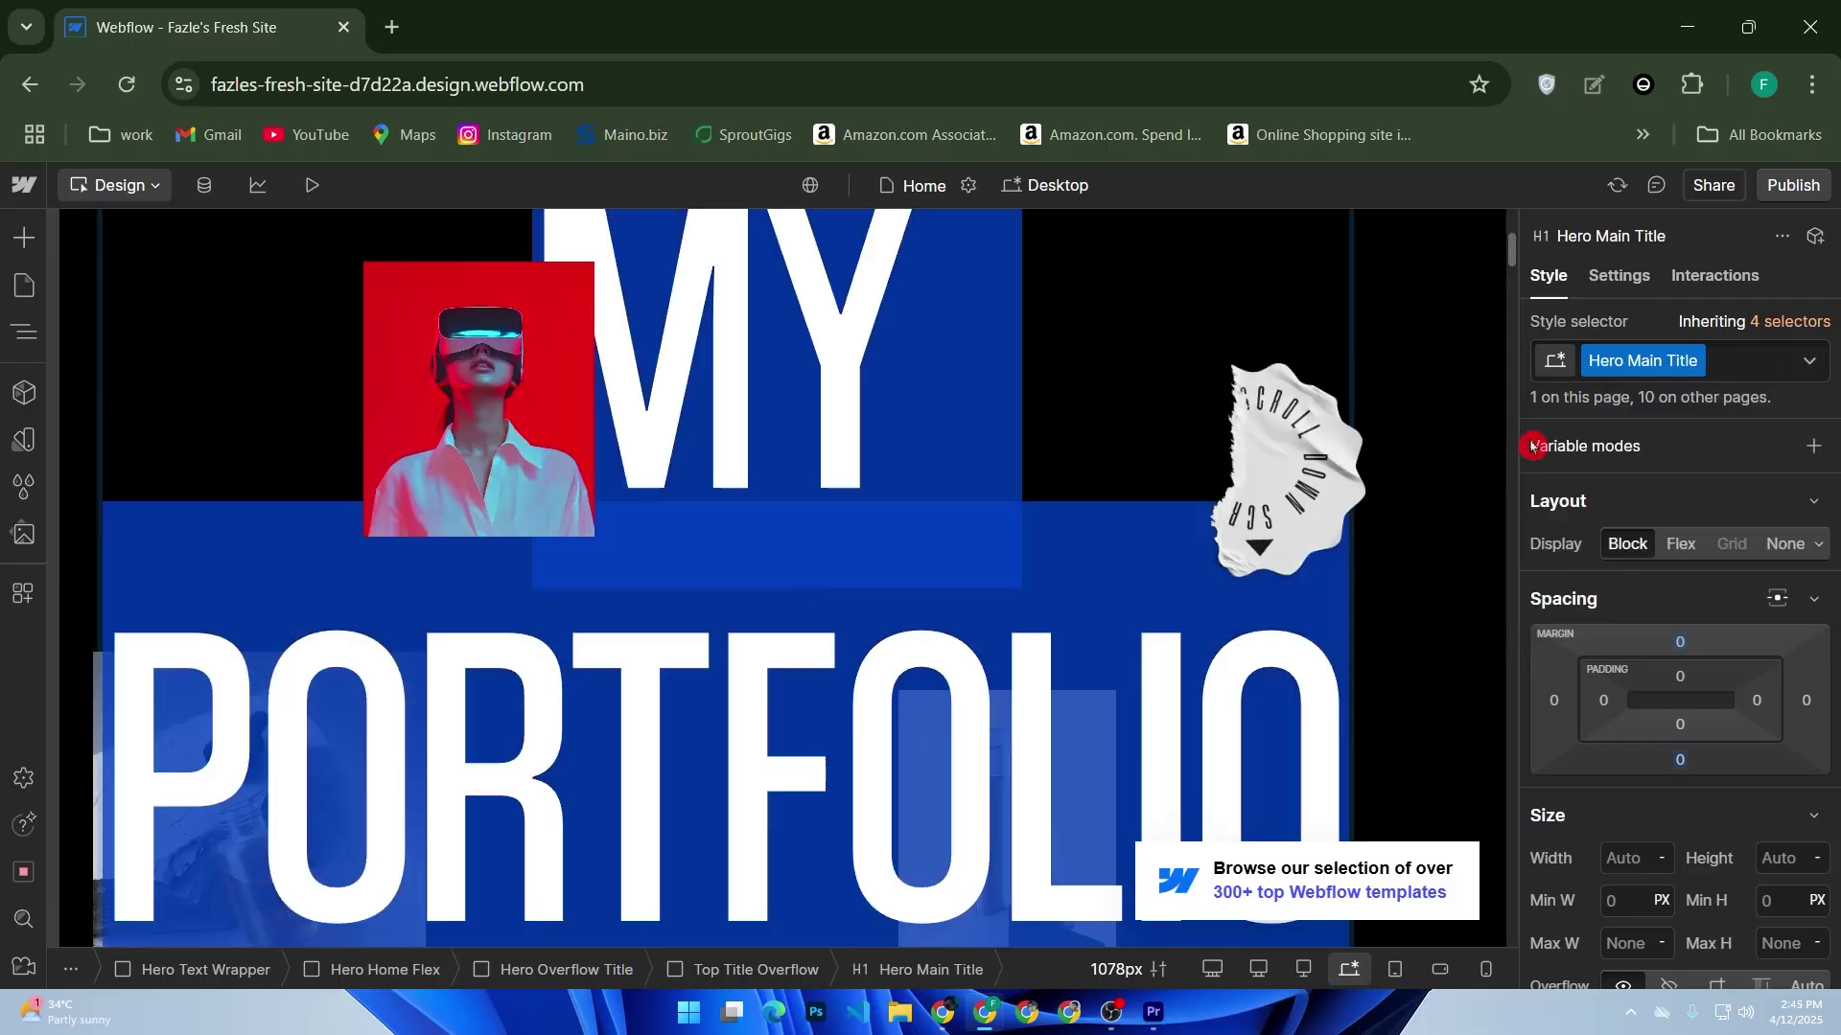
pyautogui.scroll(-5, 1585, 451)
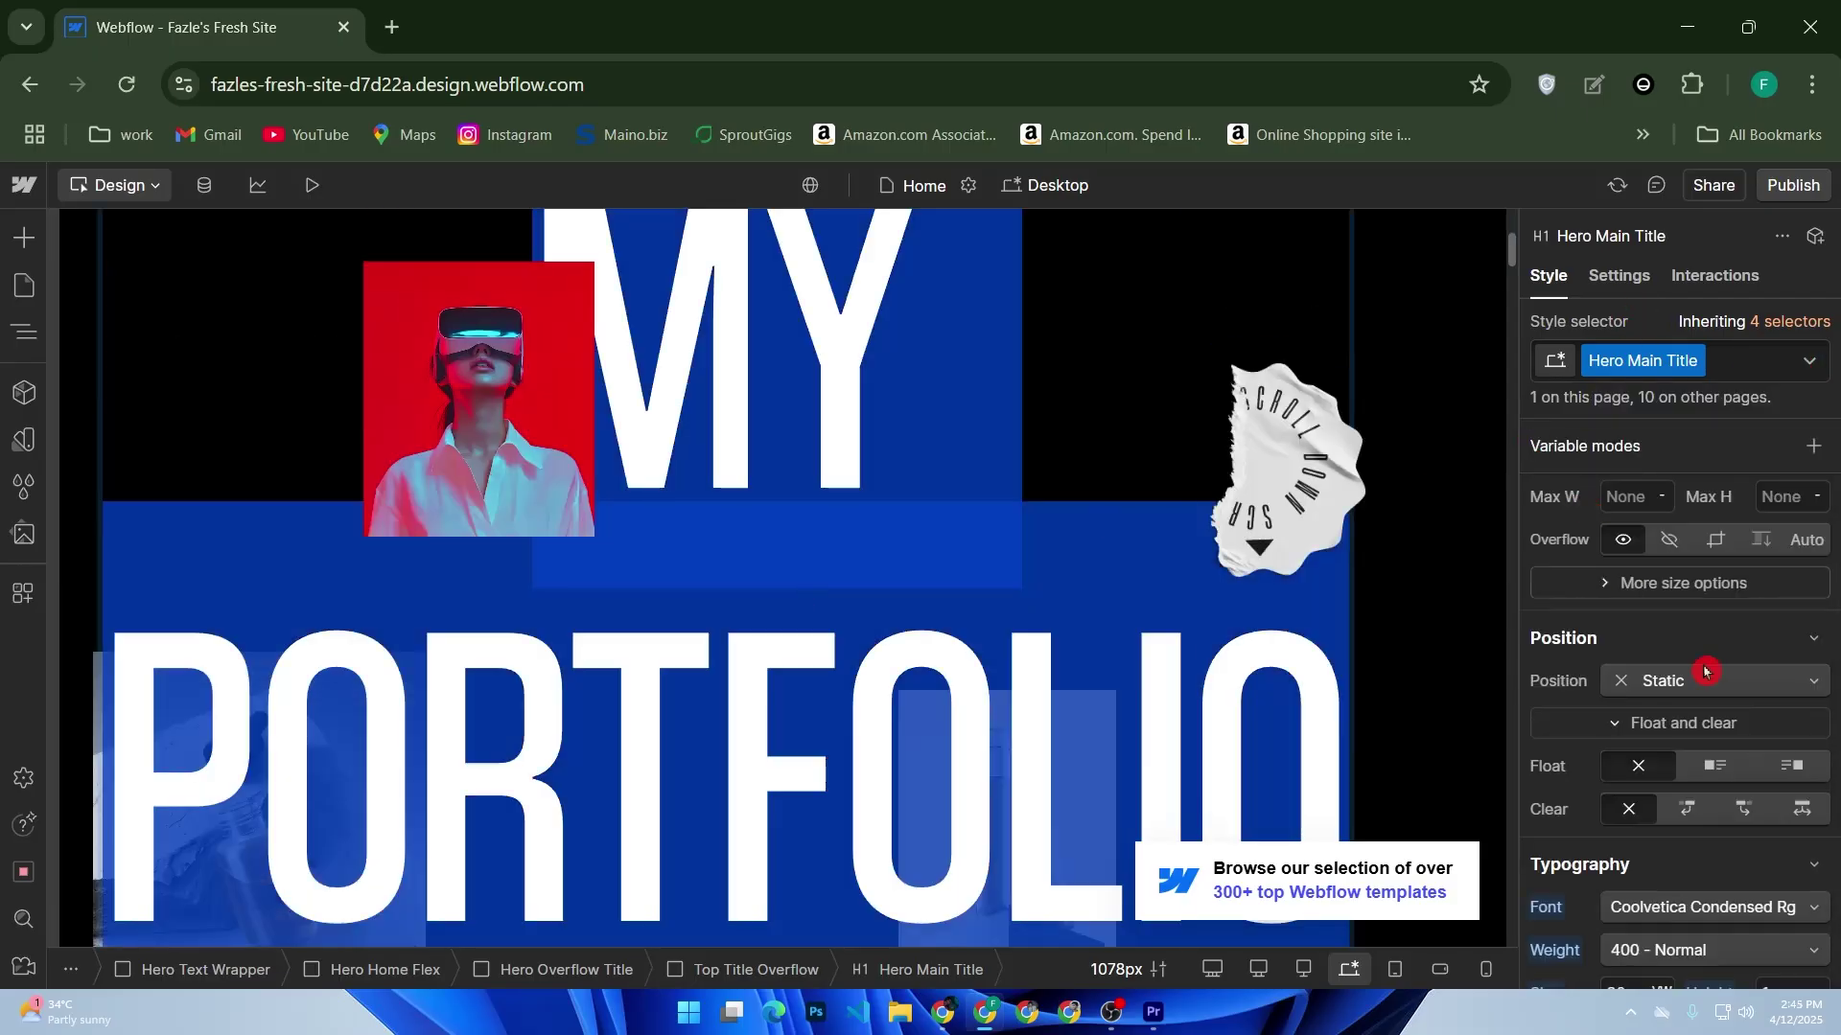
pyautogui.click(1663, 905)
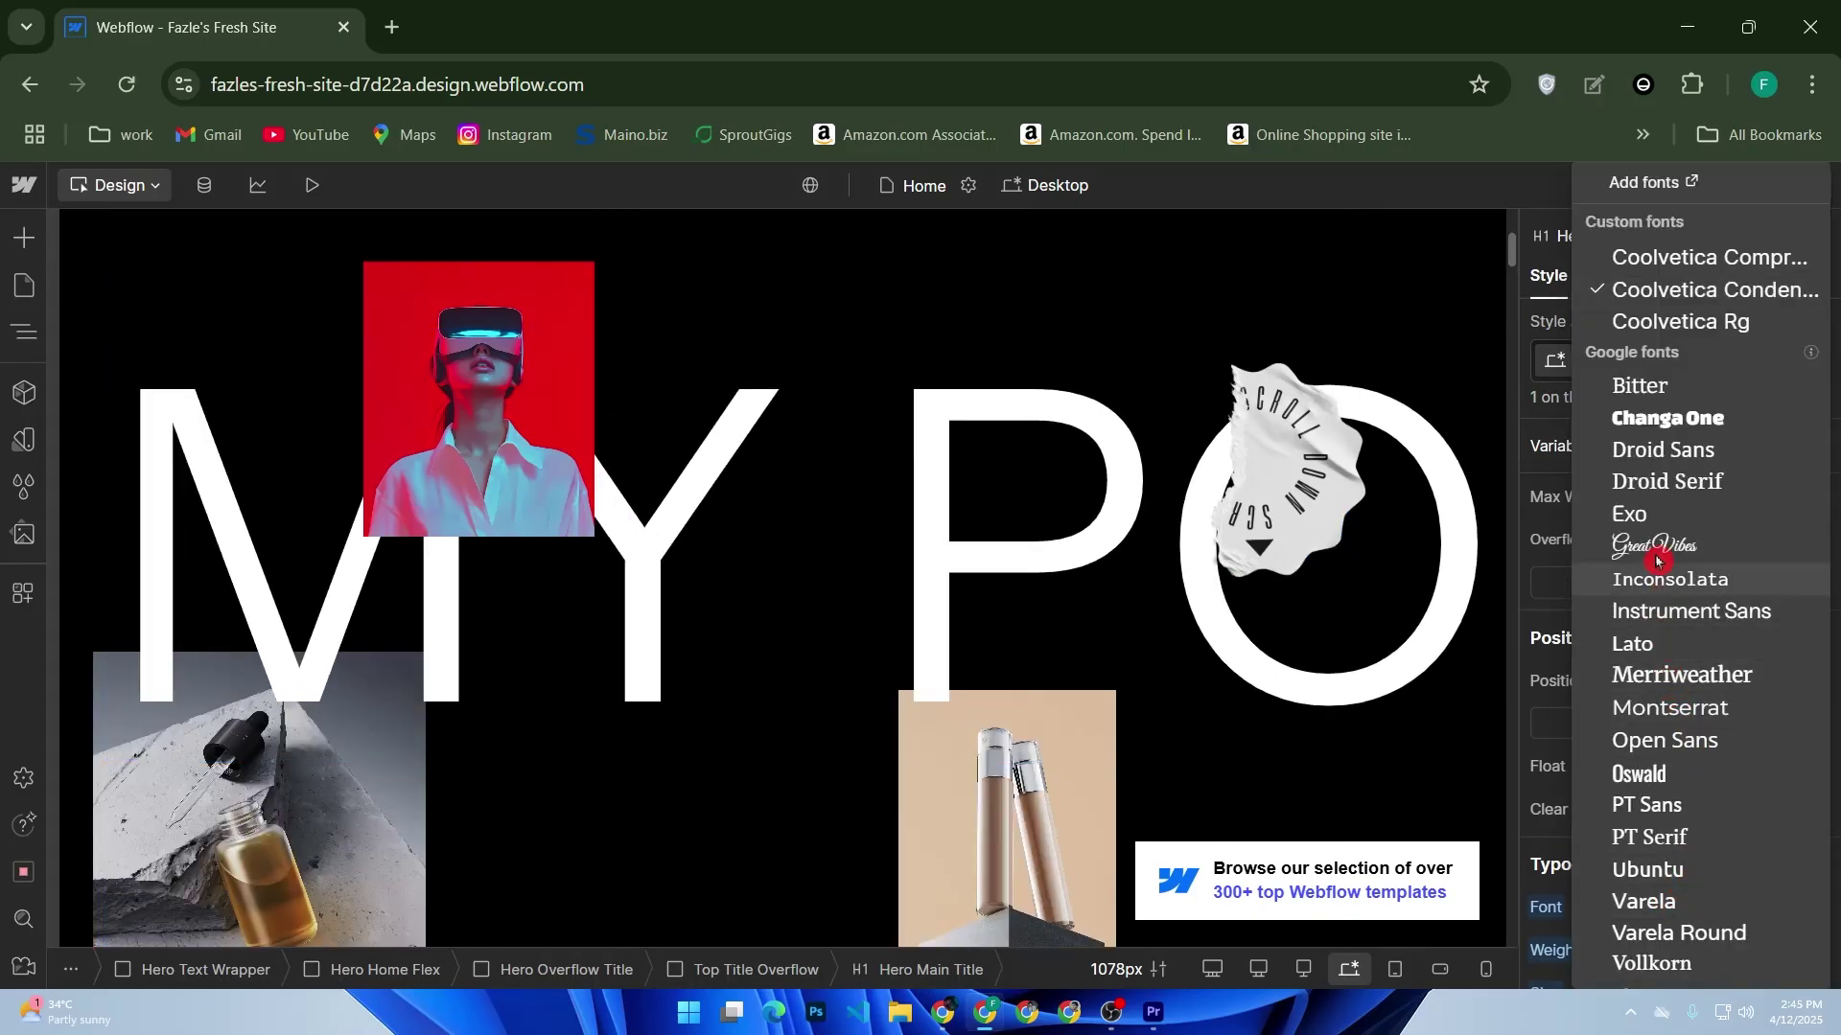
pyautogui.click(1663, 419)
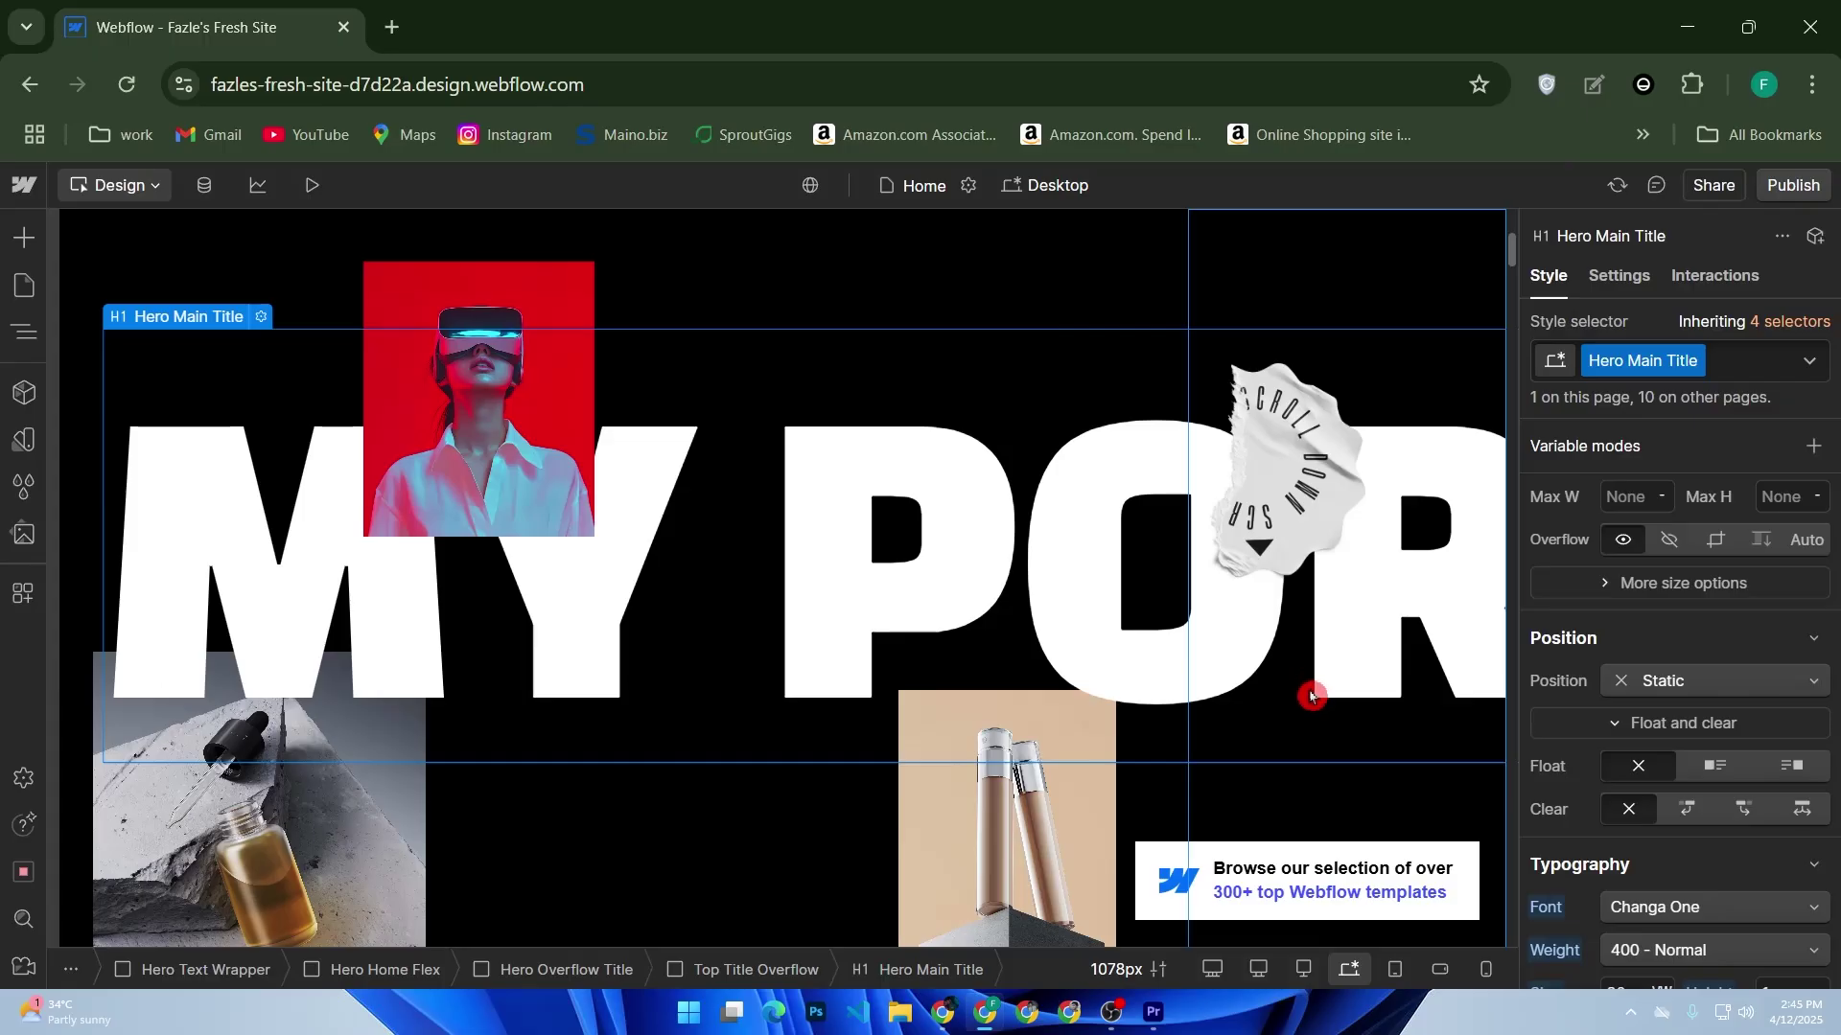
# Reduce the browser zoom to 80% and widen the design canvas to 1250 px.
pyautogui.hotkey('ctrl', '-')
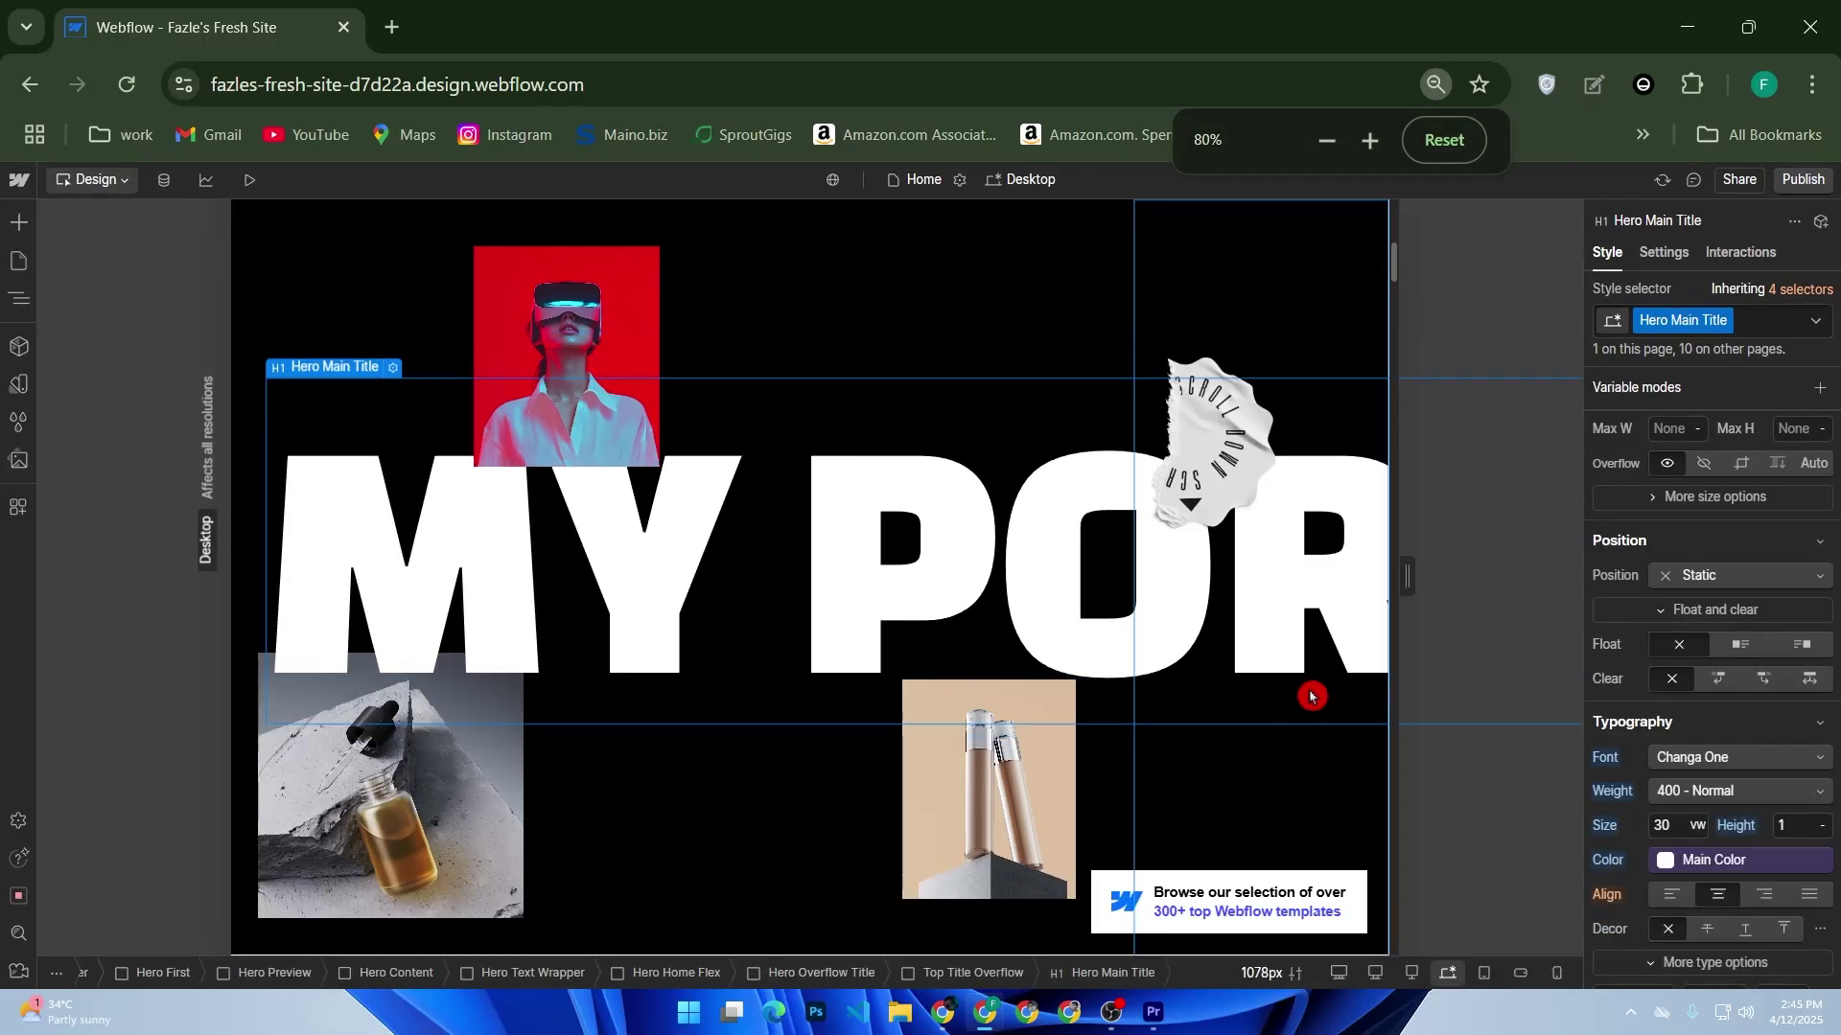
pyautogui.moveTo(1409, 578); pyautogui.dragTo(1501, 606)
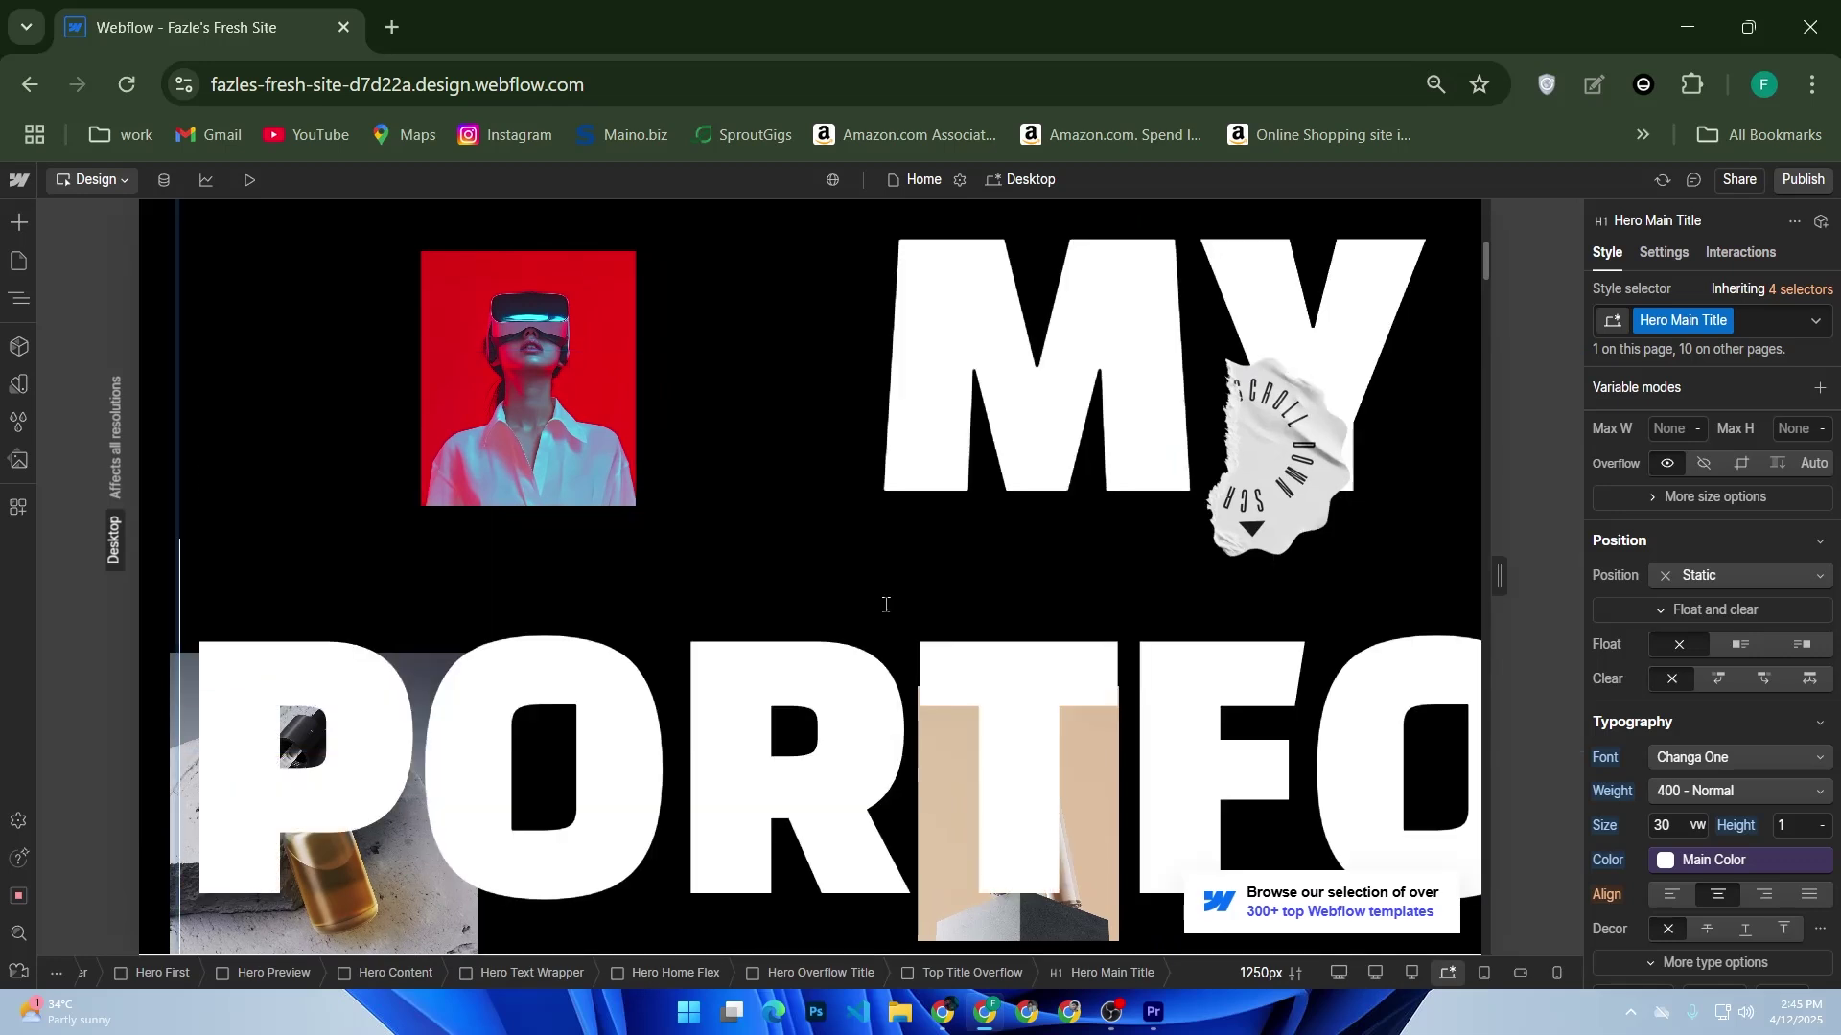
# Try several font sizes on the Hero Main Title heading and set it to 8 VW.
pyautogui.doubleClick(800, 686)
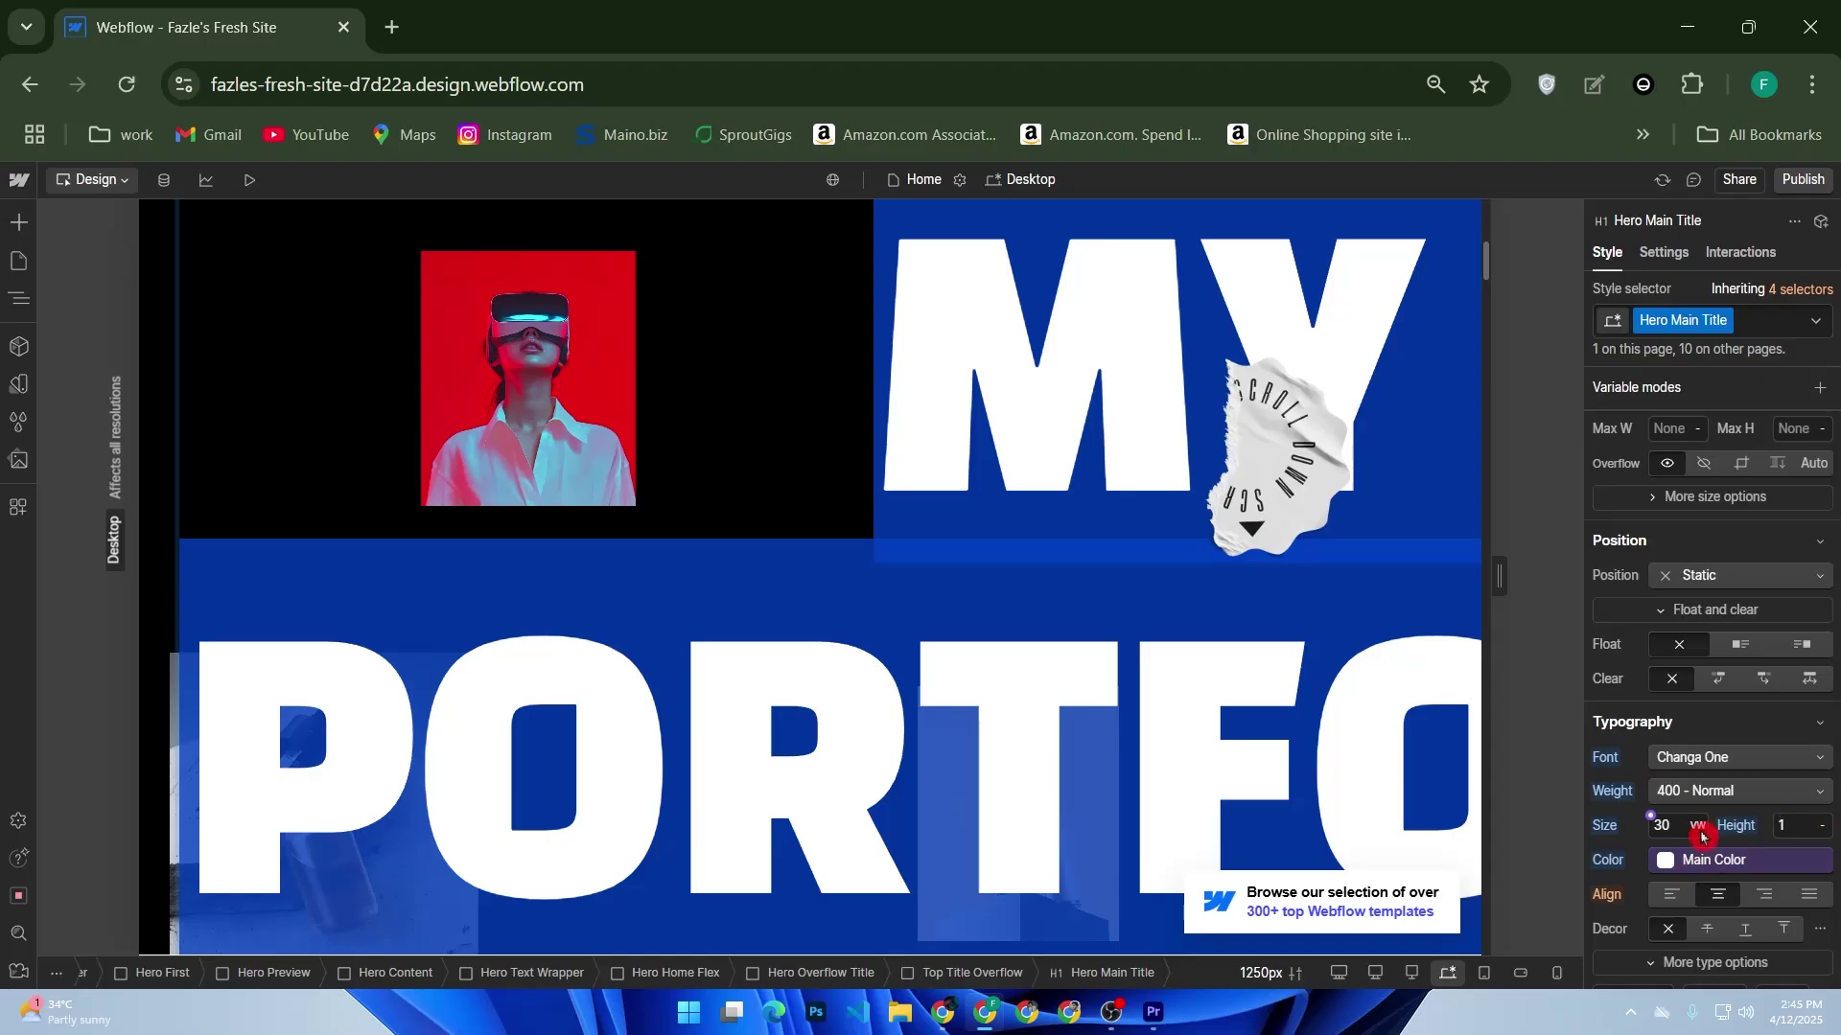
pyautogui.moveTo(1669, 828)
pyautogui.mouseDown()
pyautogui.moveTo(1645, 834)
pyautogui.moveTo(1690, 830)
pyautogui.mouseUp()
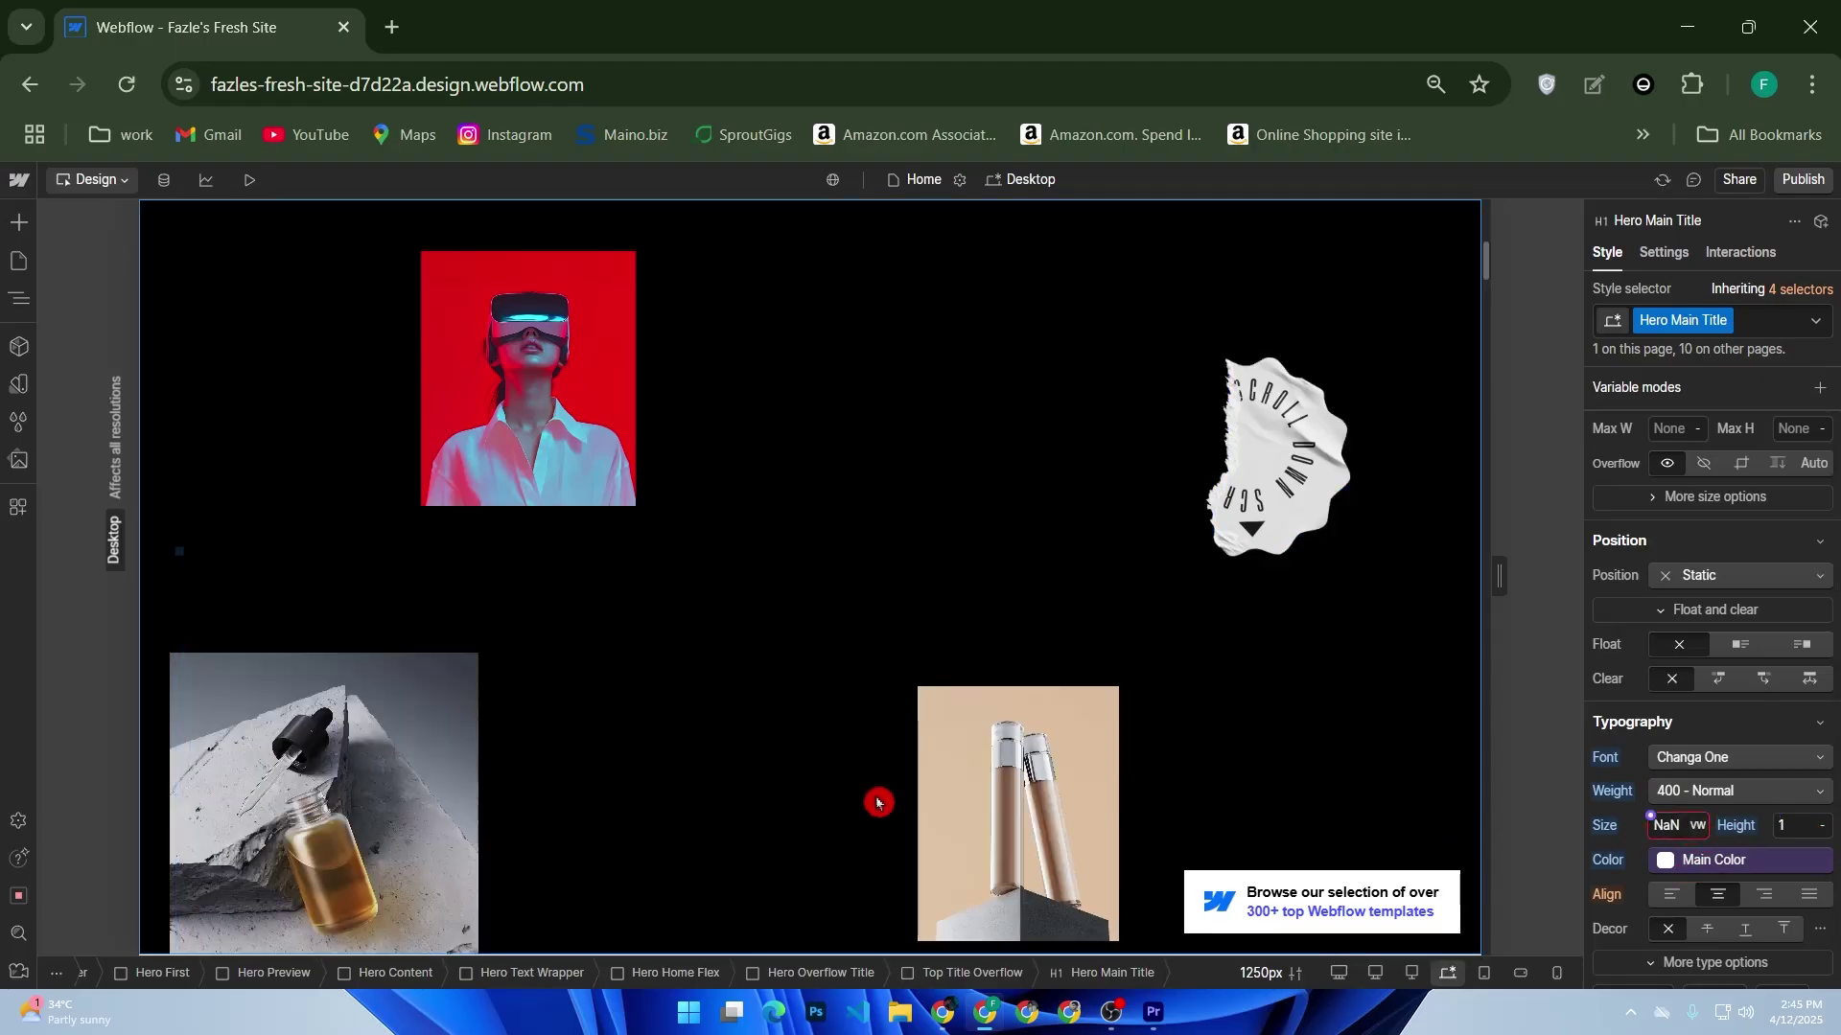
pyautogui.write('30')
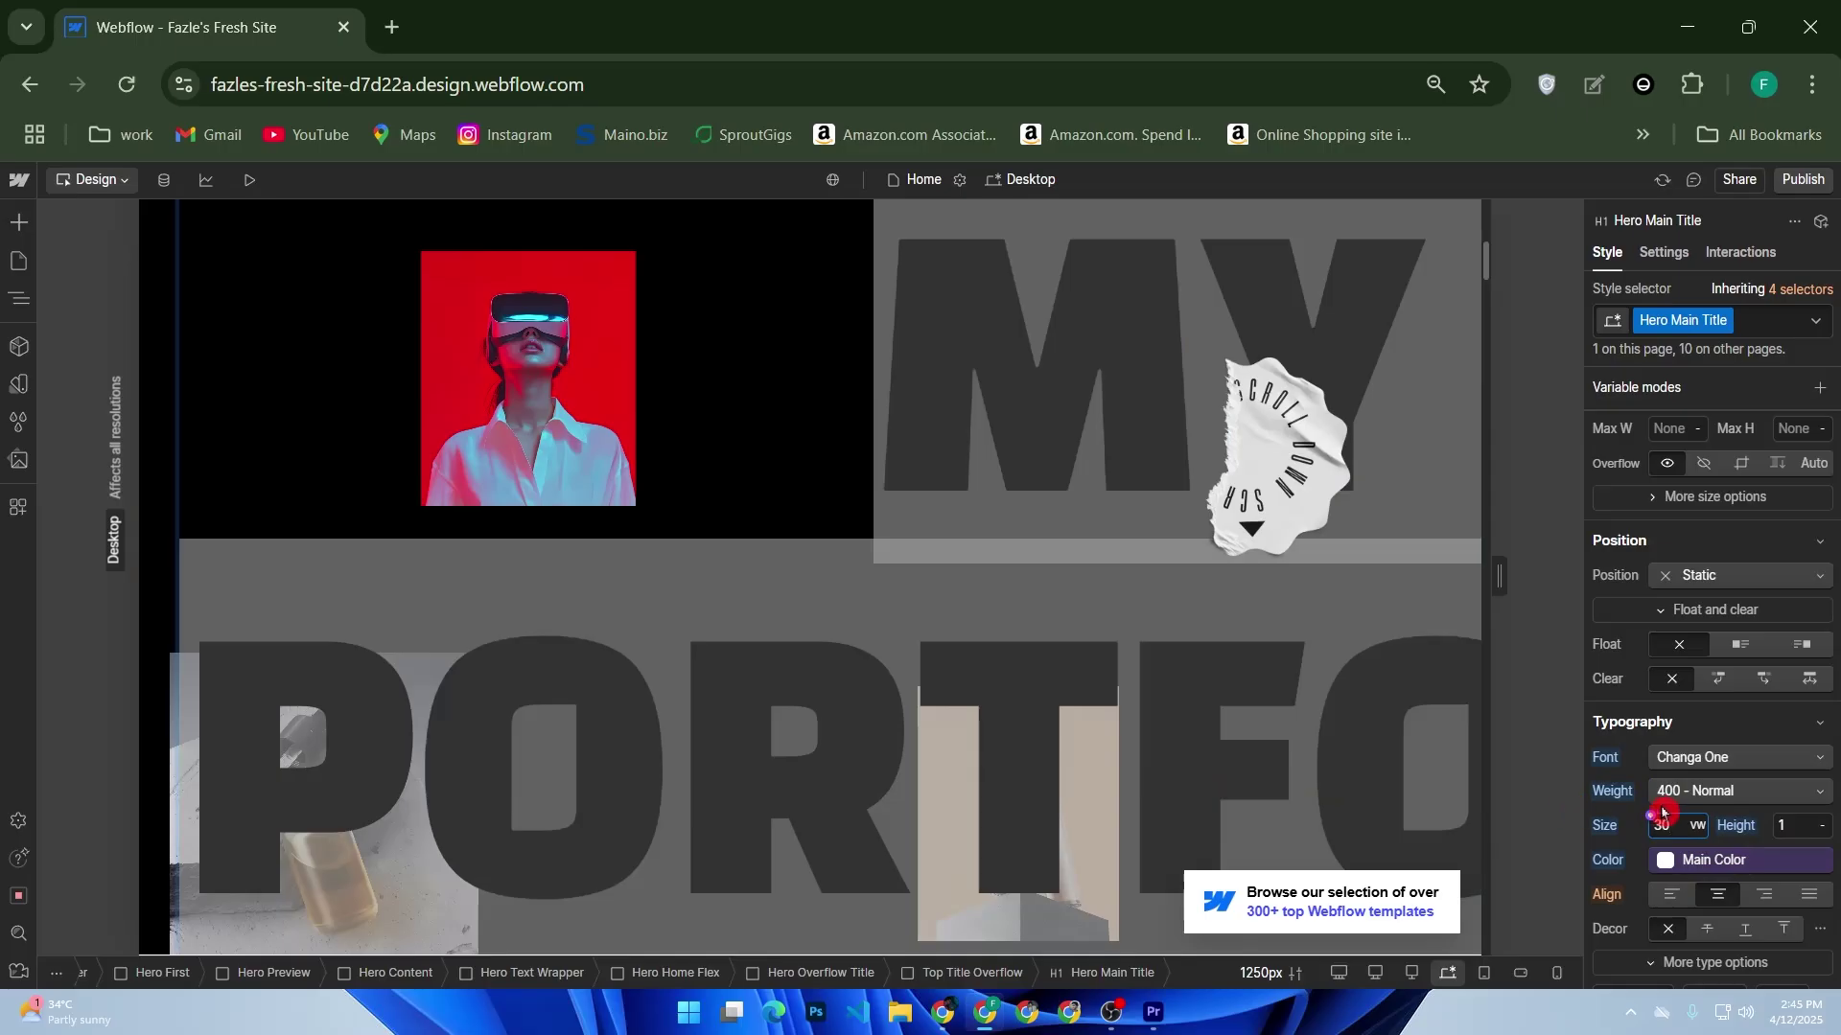
pyautogui.moveTo(1652, 814); pyautogui.dragTo(1635, 432)
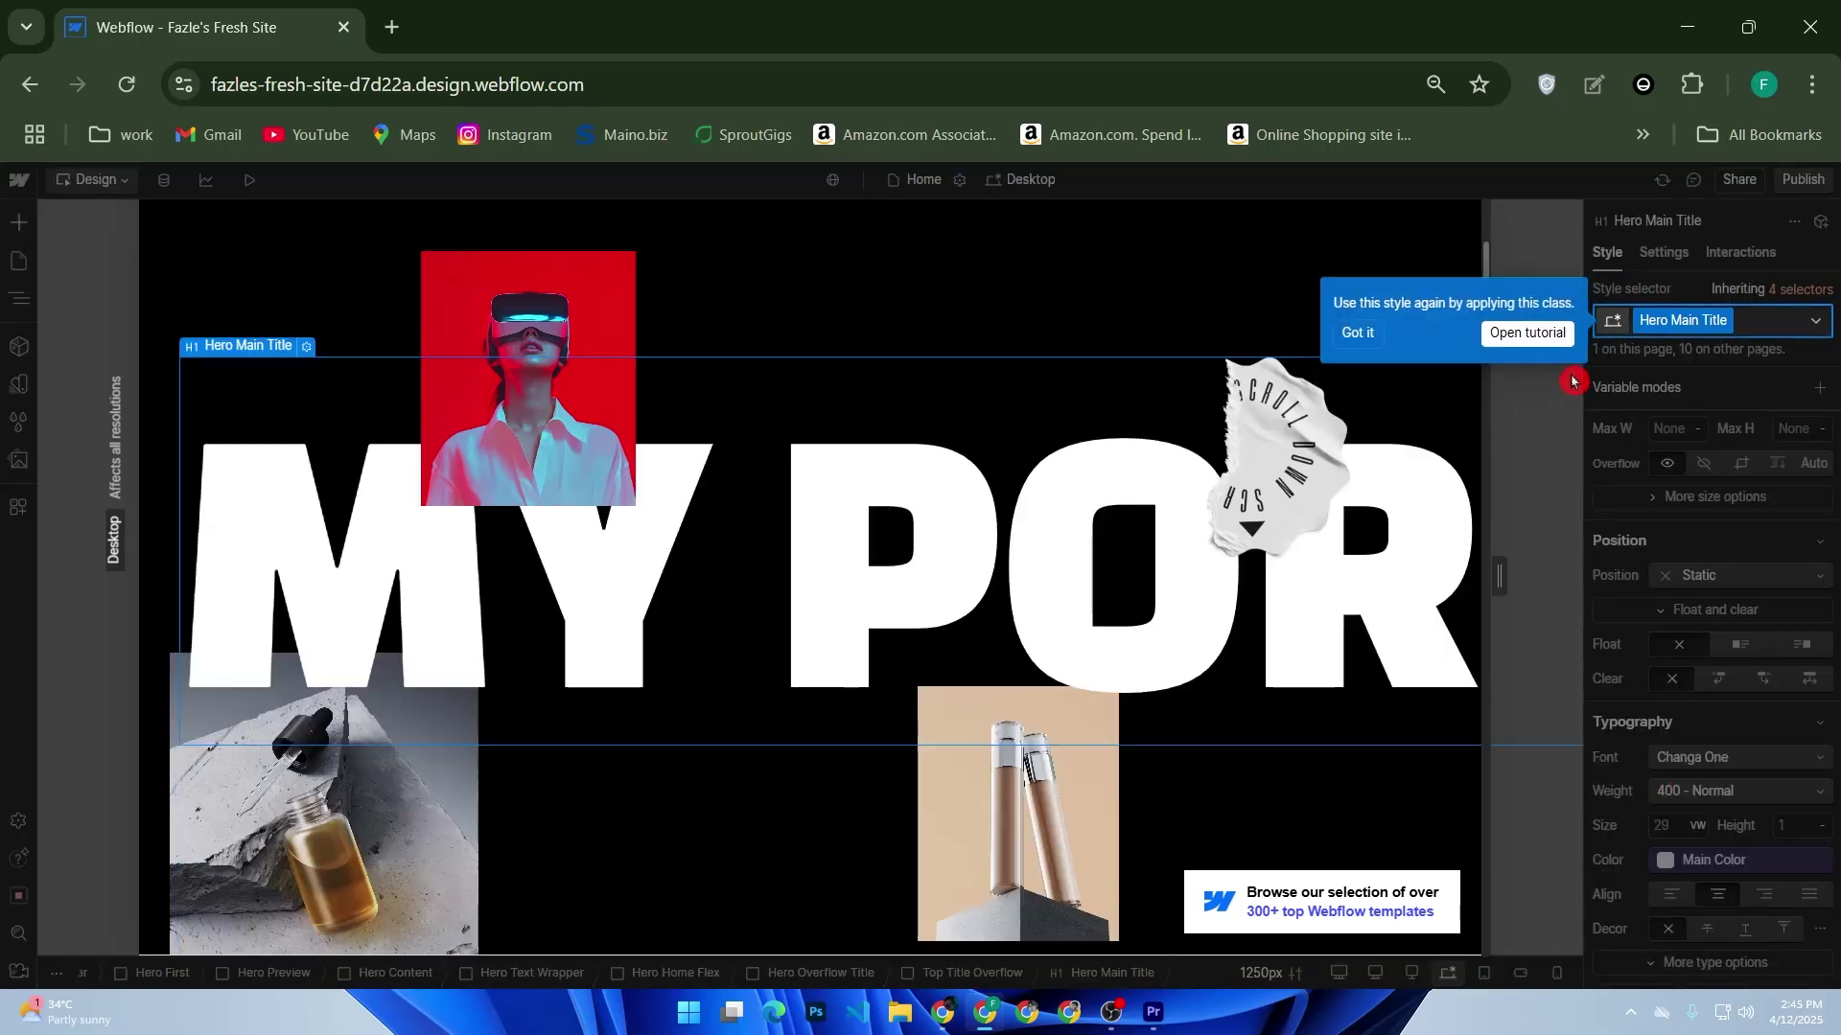
pyautogui.click(1358, 338)
pyautogui.click(1685, 830)
pyautogui.write('5')
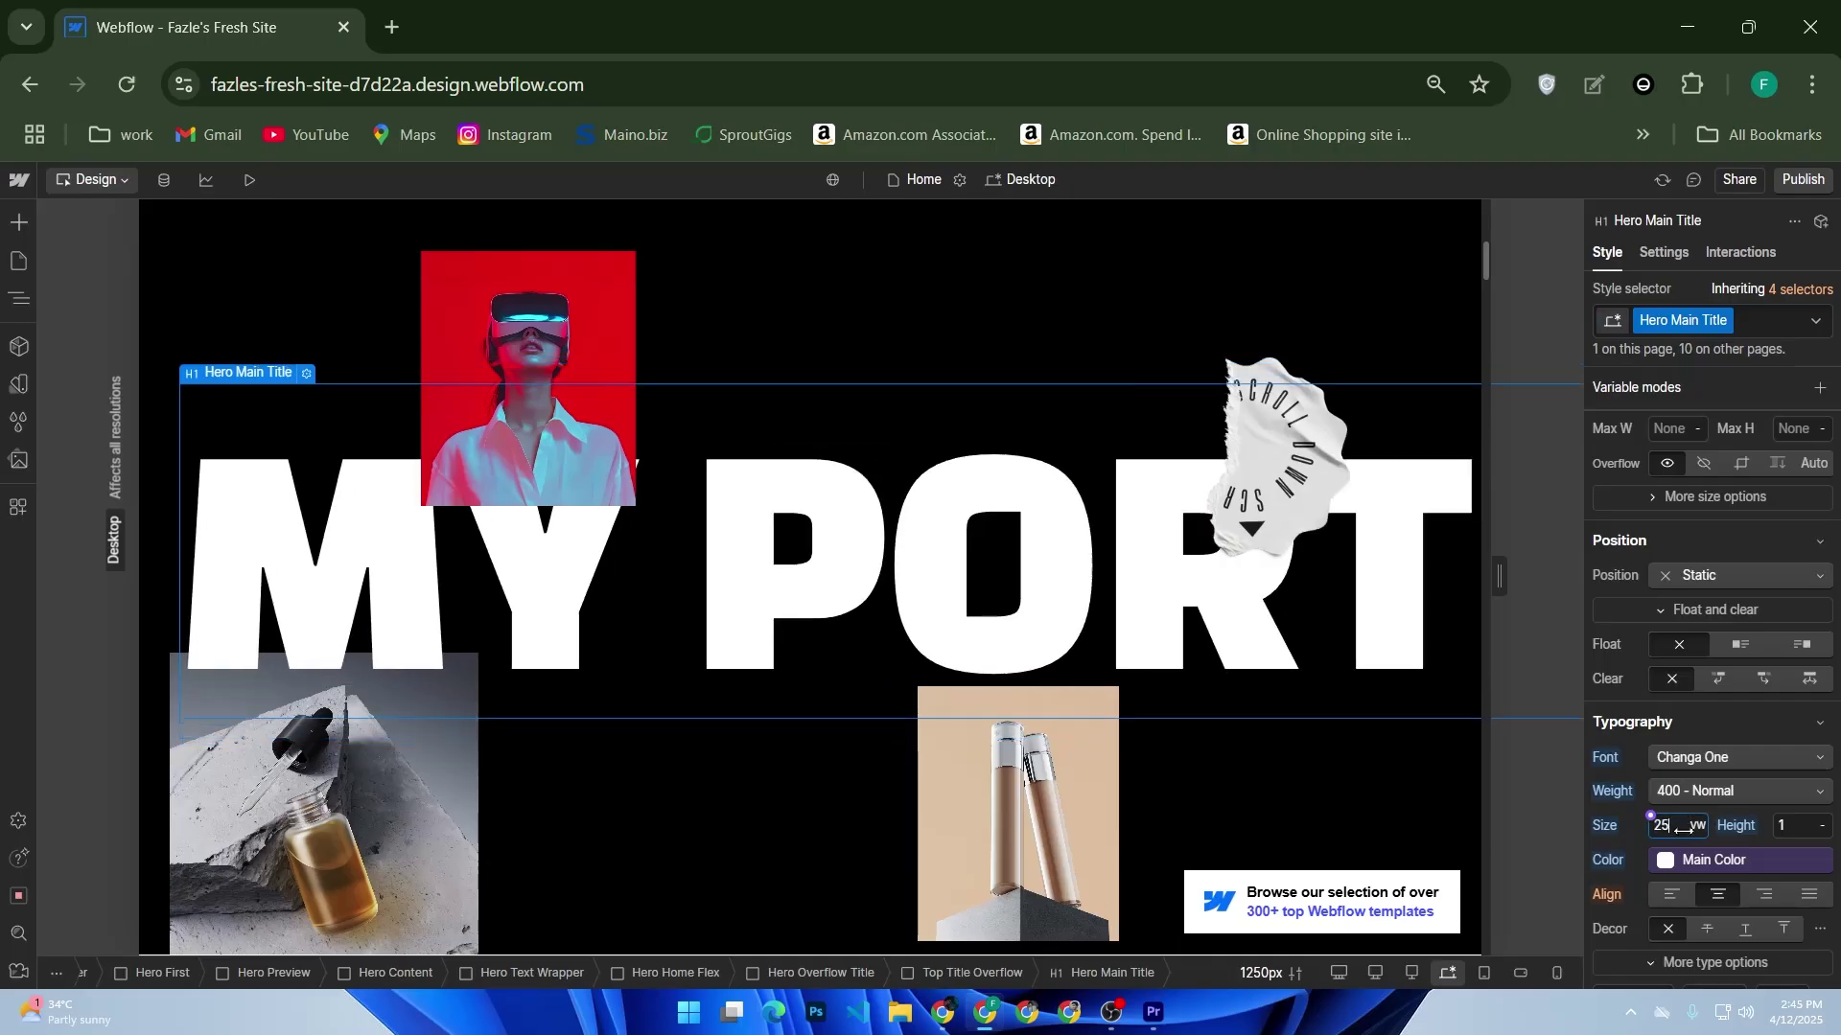
pyautogui.press('Up')
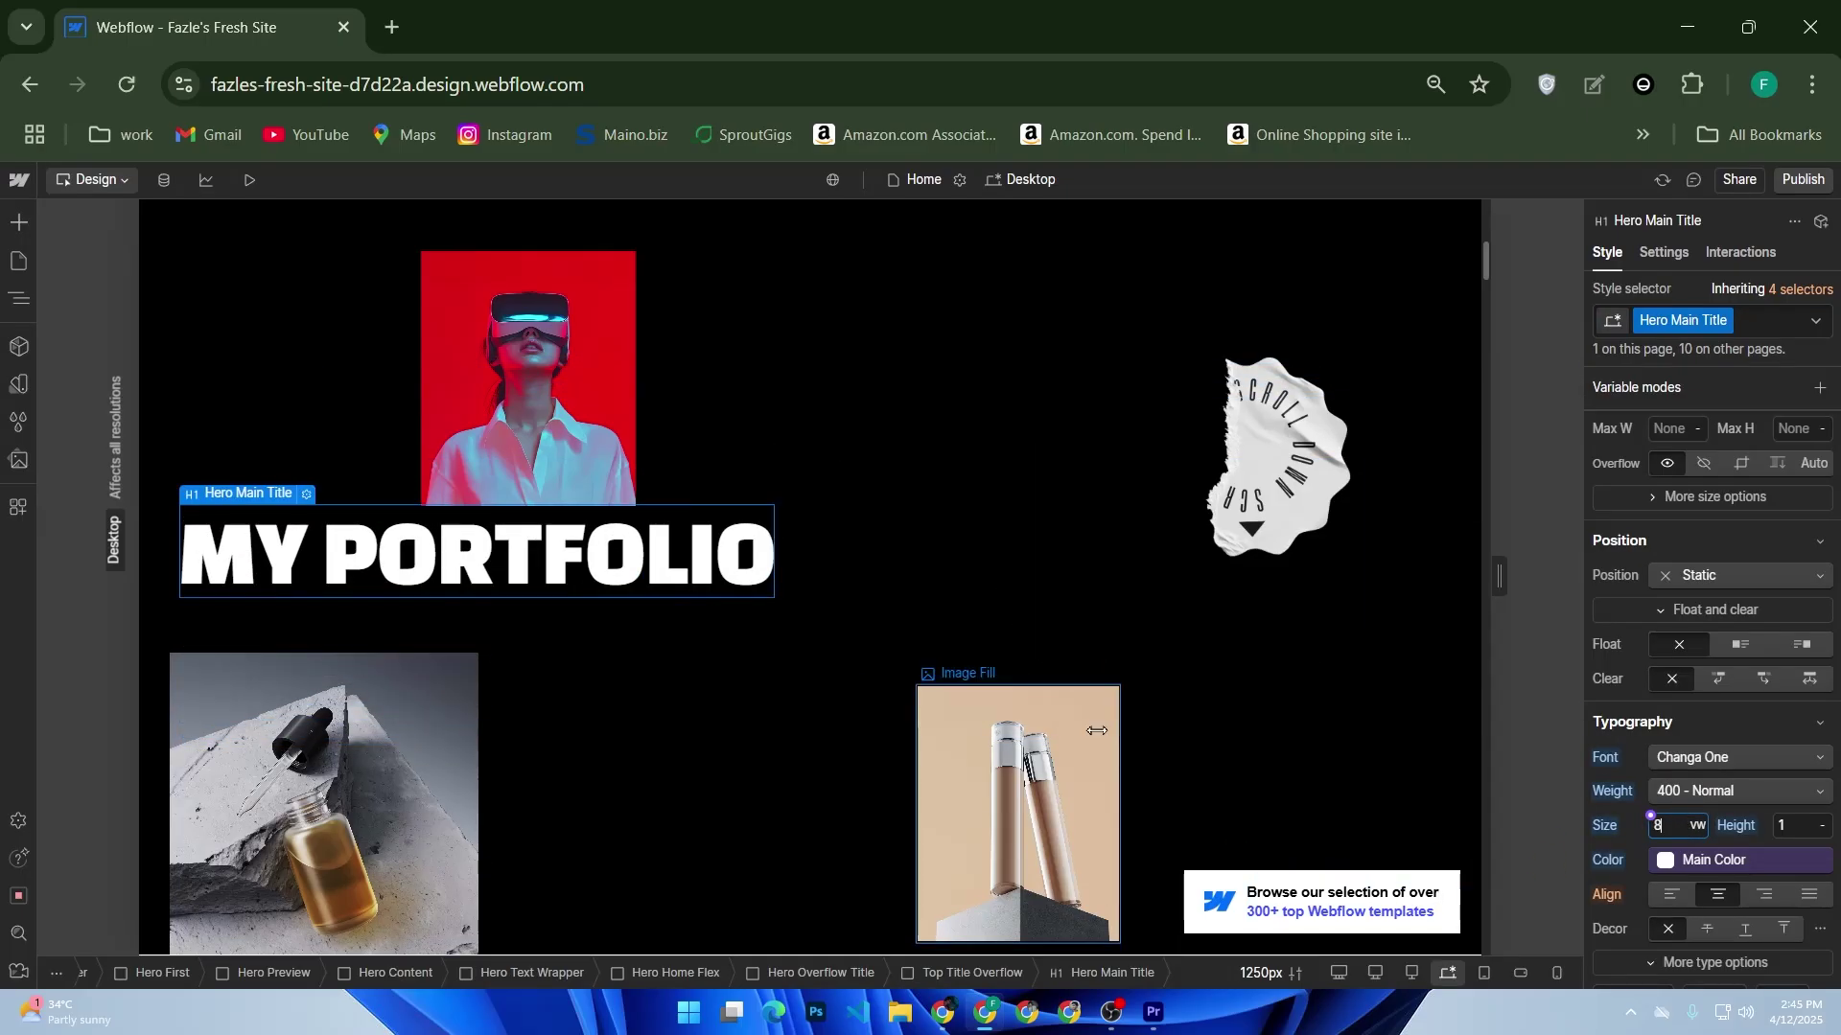
# Increase the font size of the Hero Main Title heading to 15 VW.
pyautogui.press('Up')
pyautogui.press('Up')
pyautogui.press('Up')
pyautogui.press('Up')
pyautogui.press('Up')
pyautogui.press('Up')
pyautogui.press('Up')
pyautogui.press('Up')
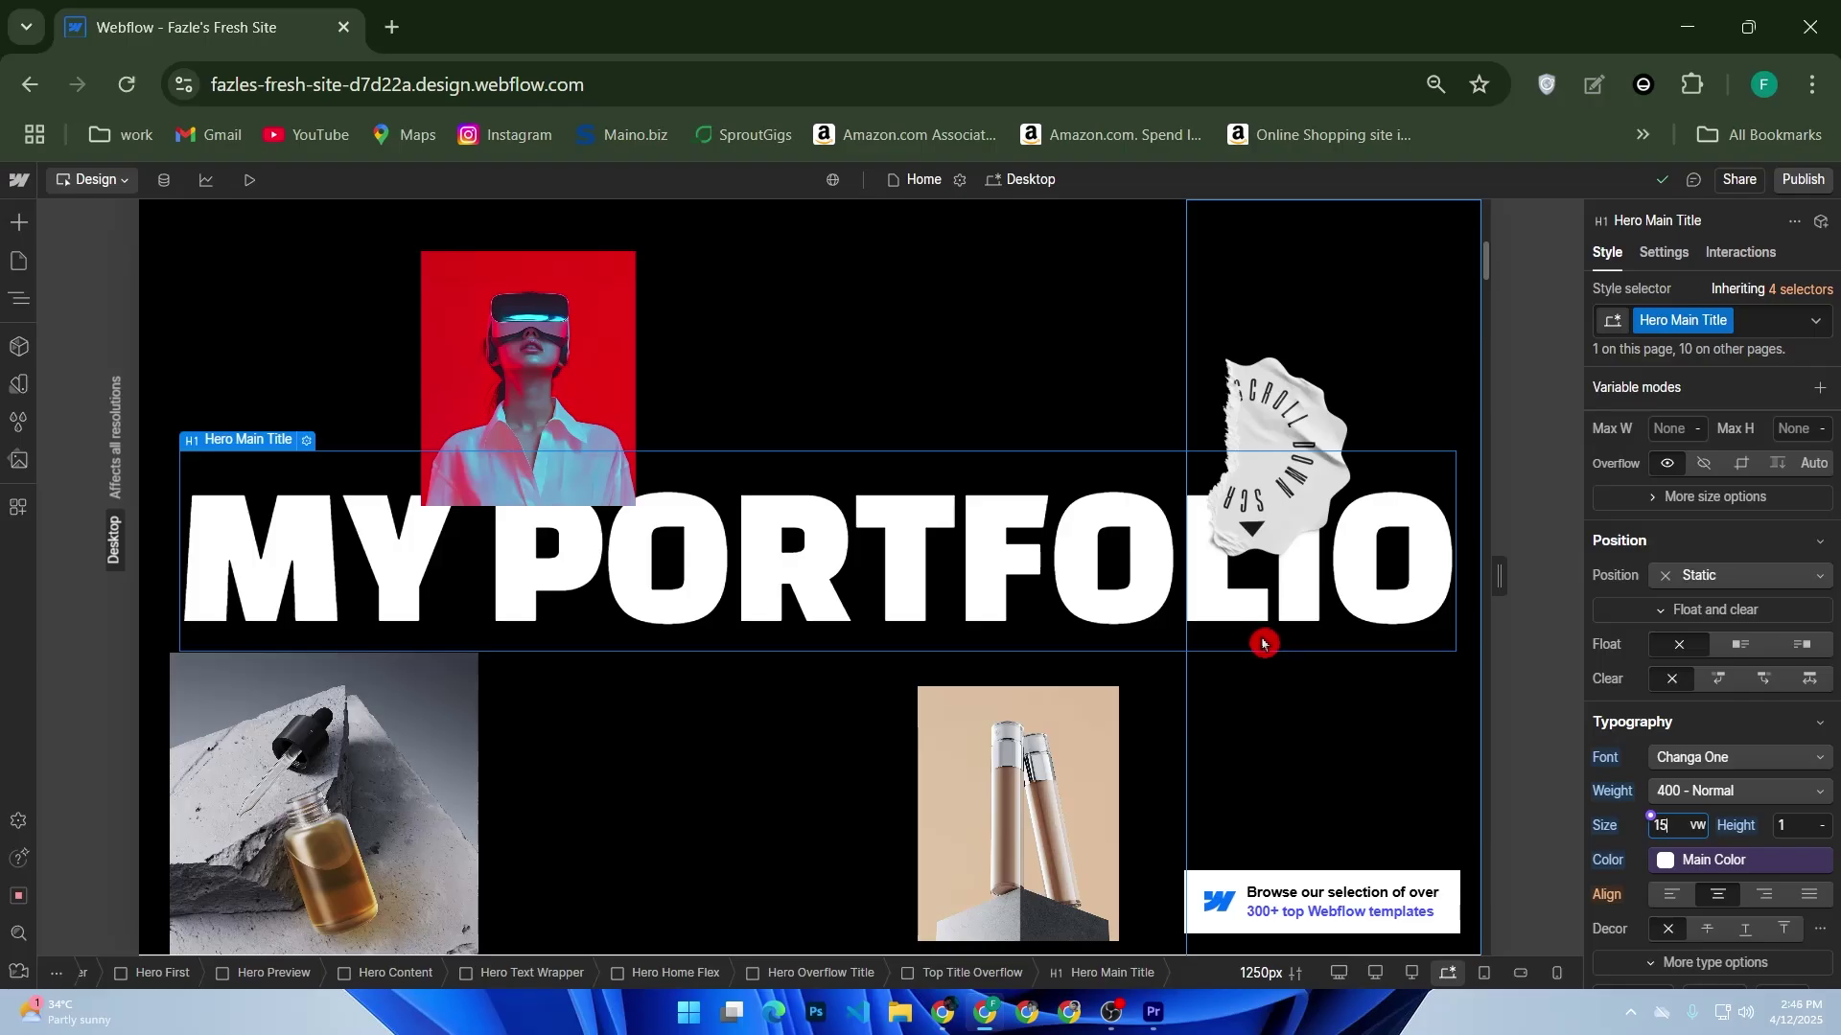
# Open the image settings of the bottle picture, browse the replacement images, and clear the Images filter to list all assets.
pyautogui.doubleClick(306, 800)
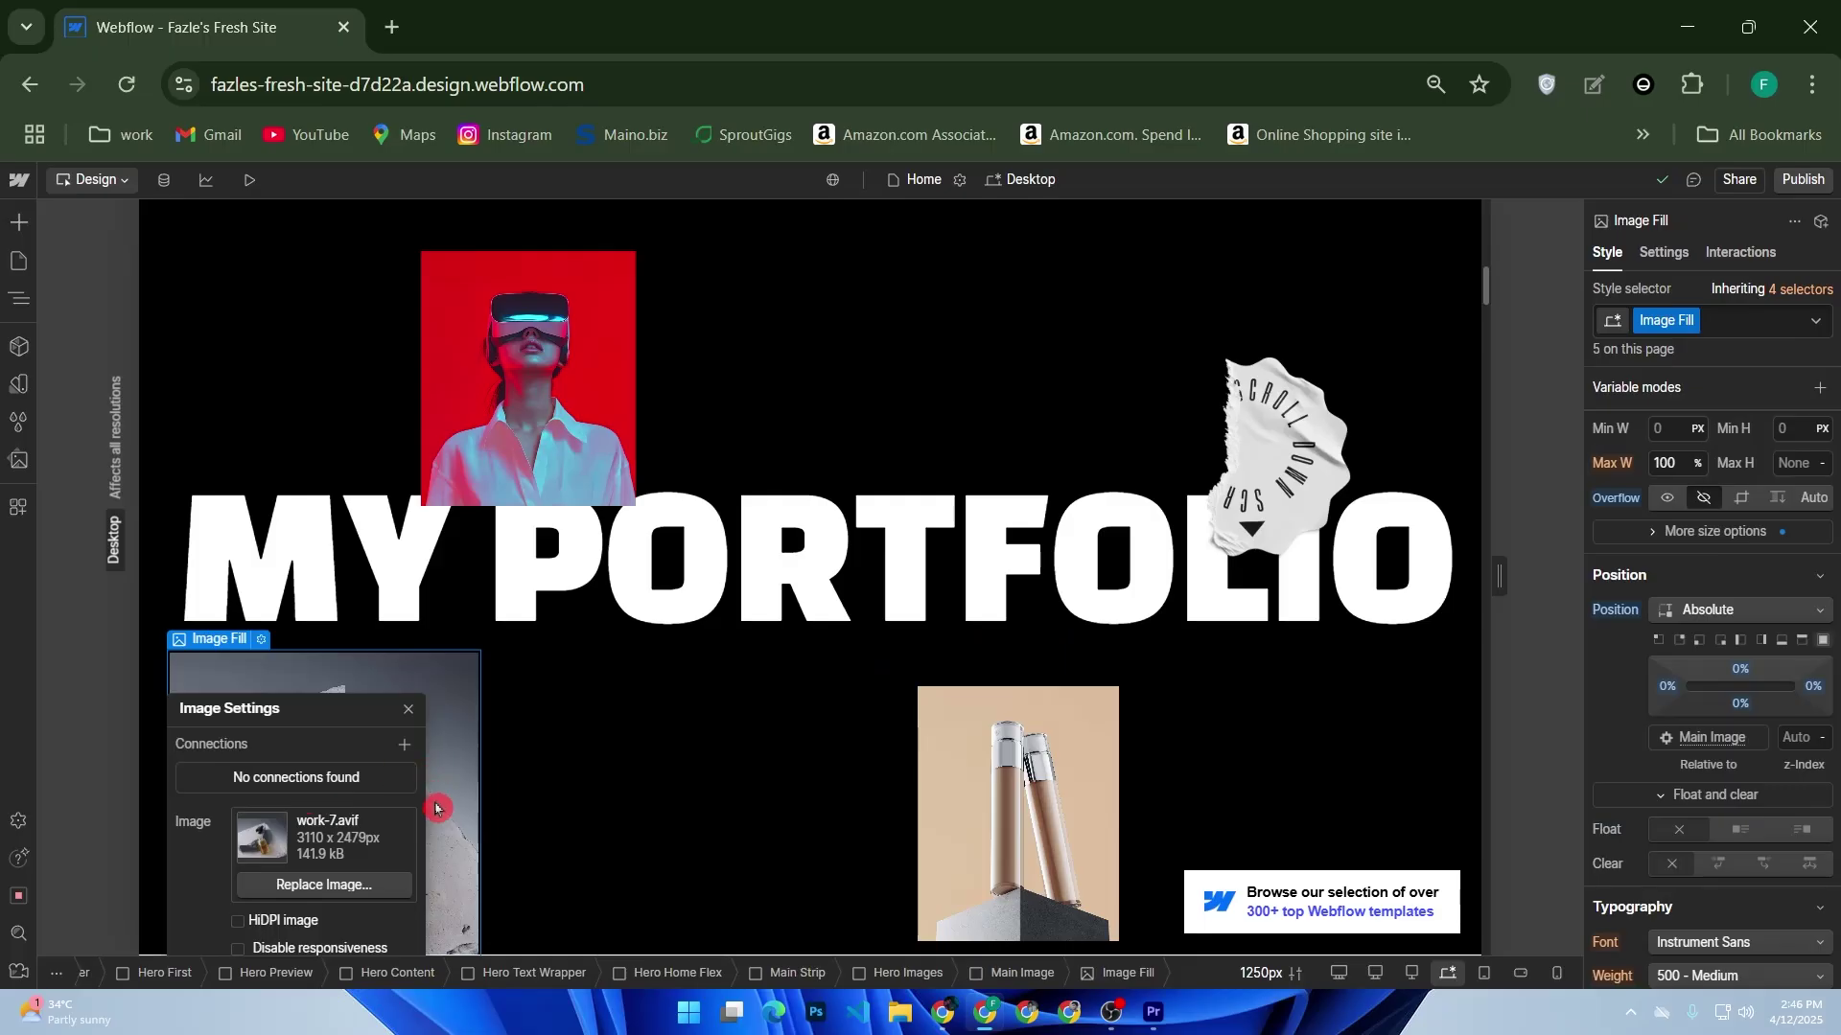
pyautogui.scroll(-3, 439, 806)
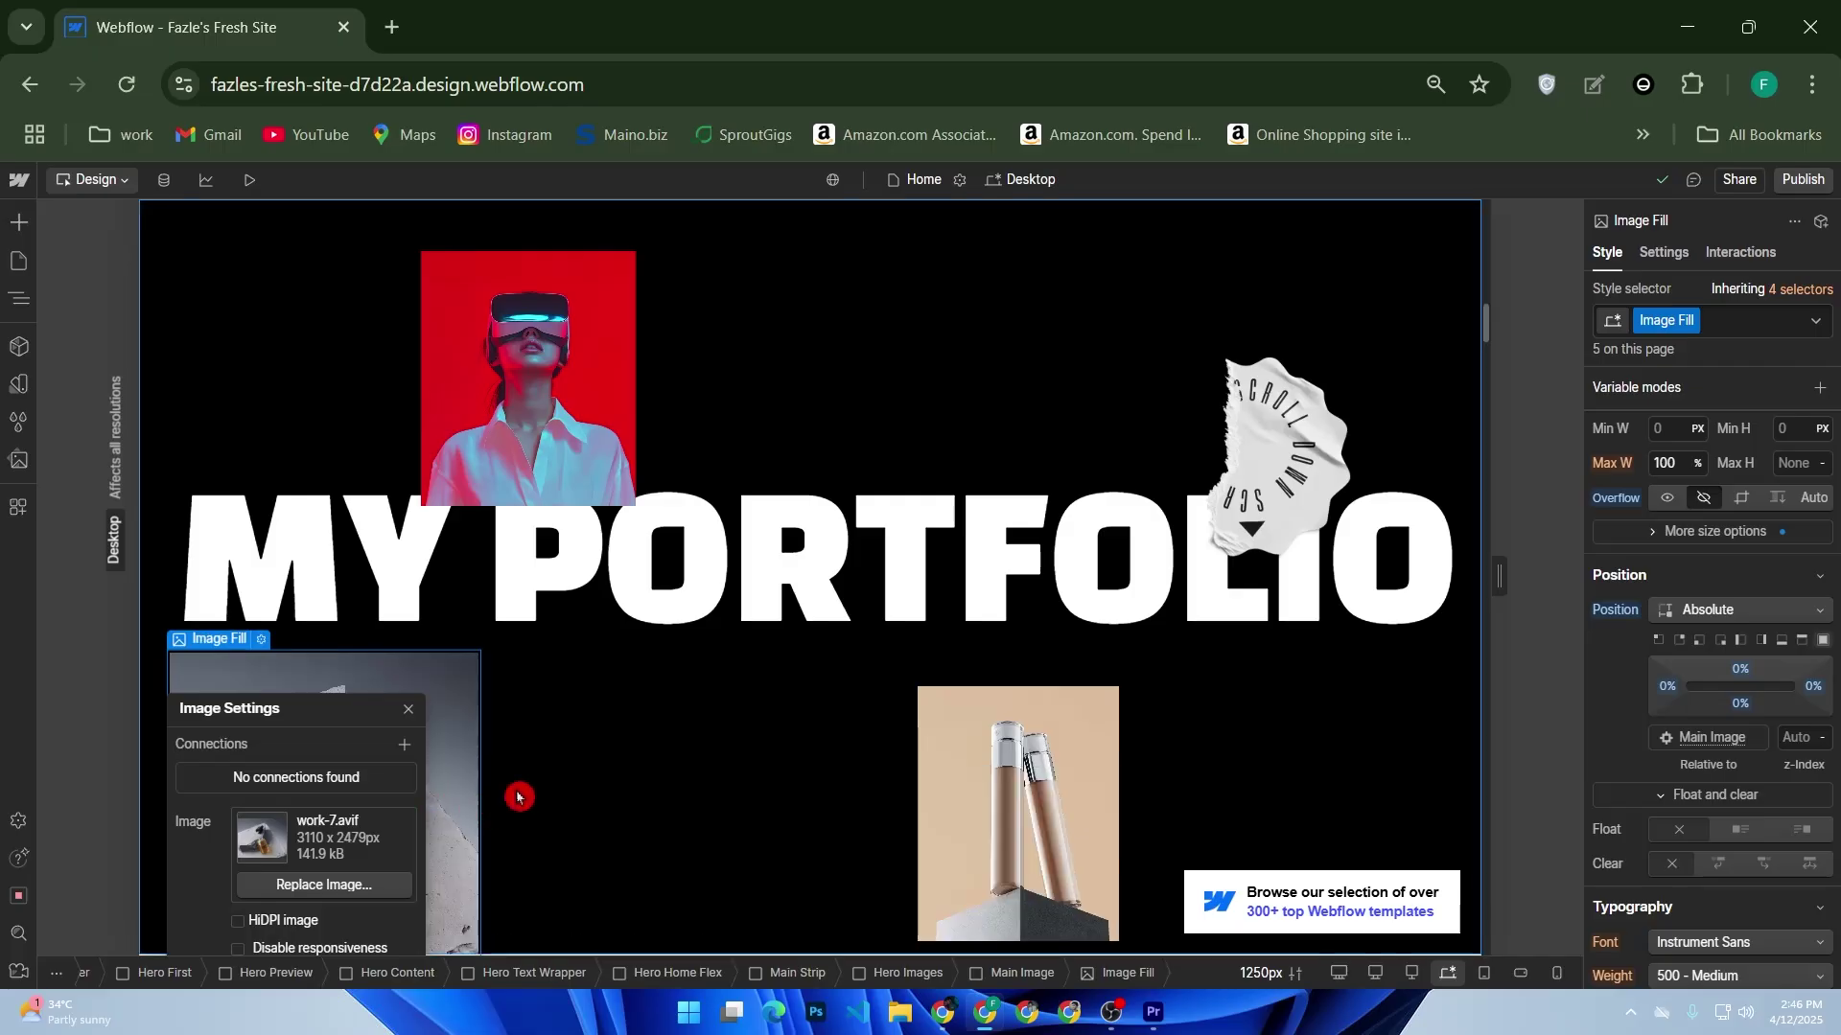
pyautogui.click(339, 882)
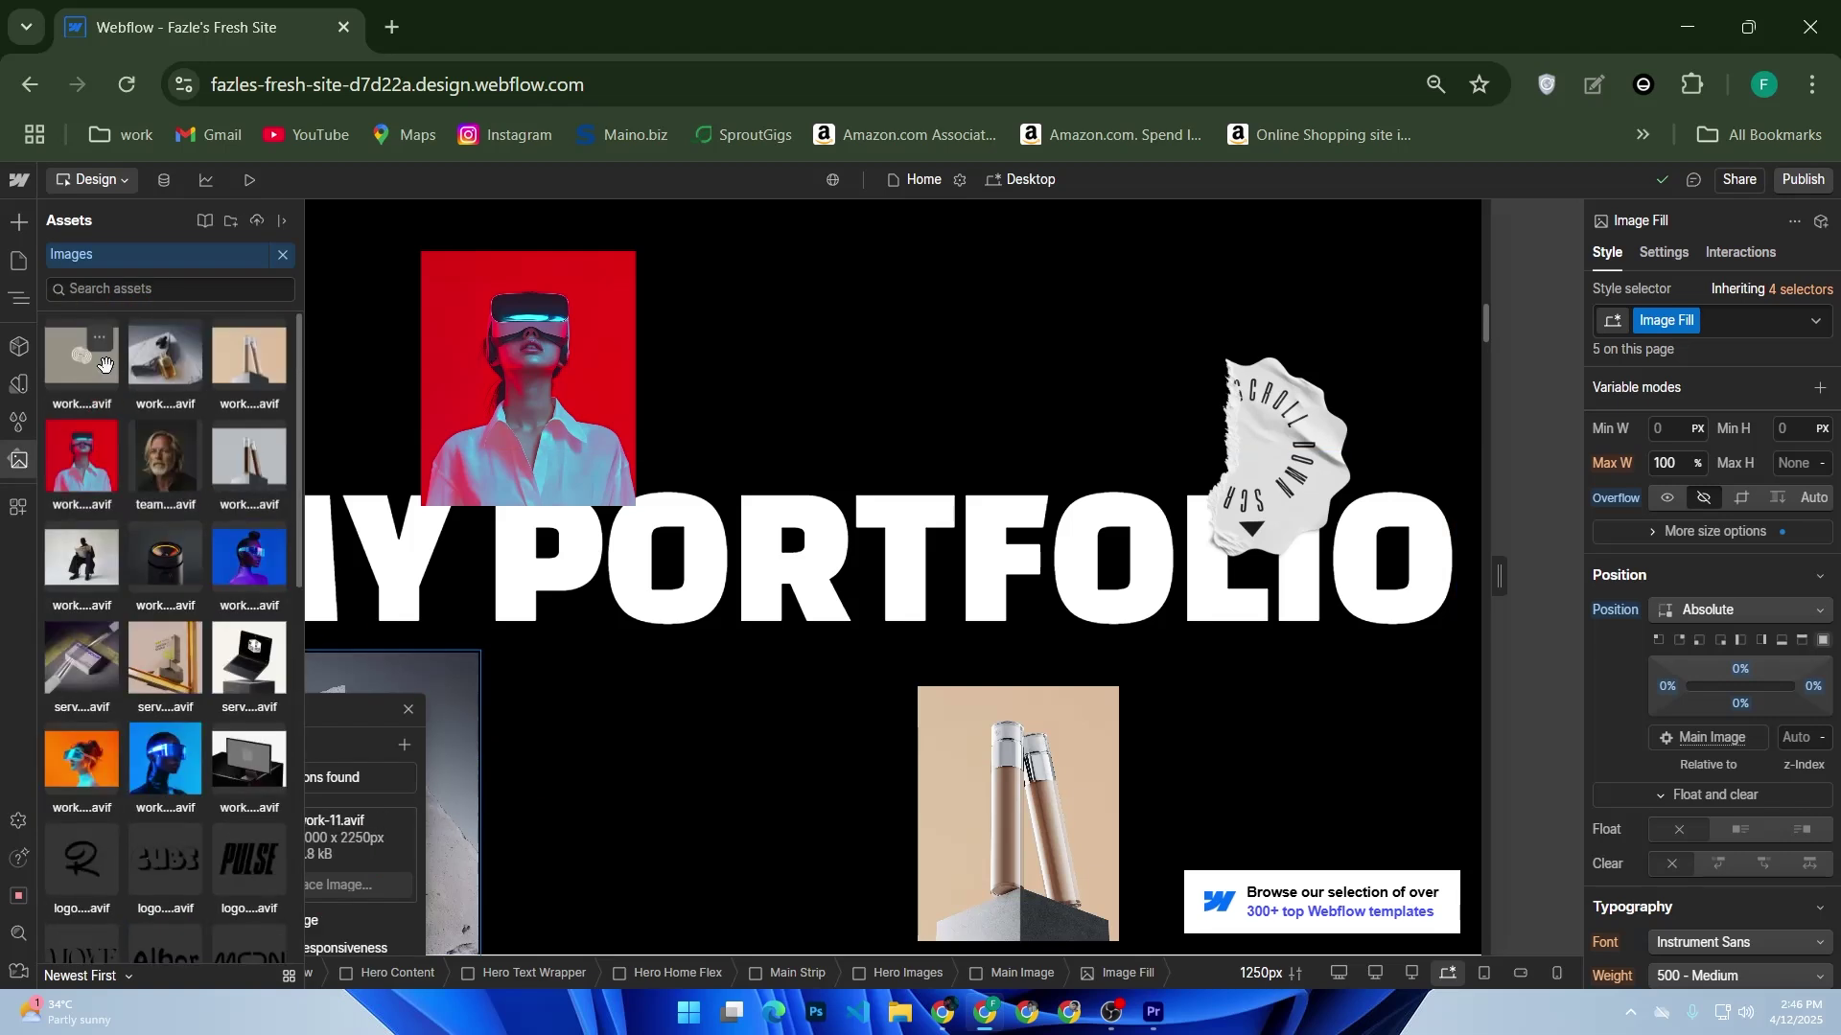
pyautogui.click(120, 275)
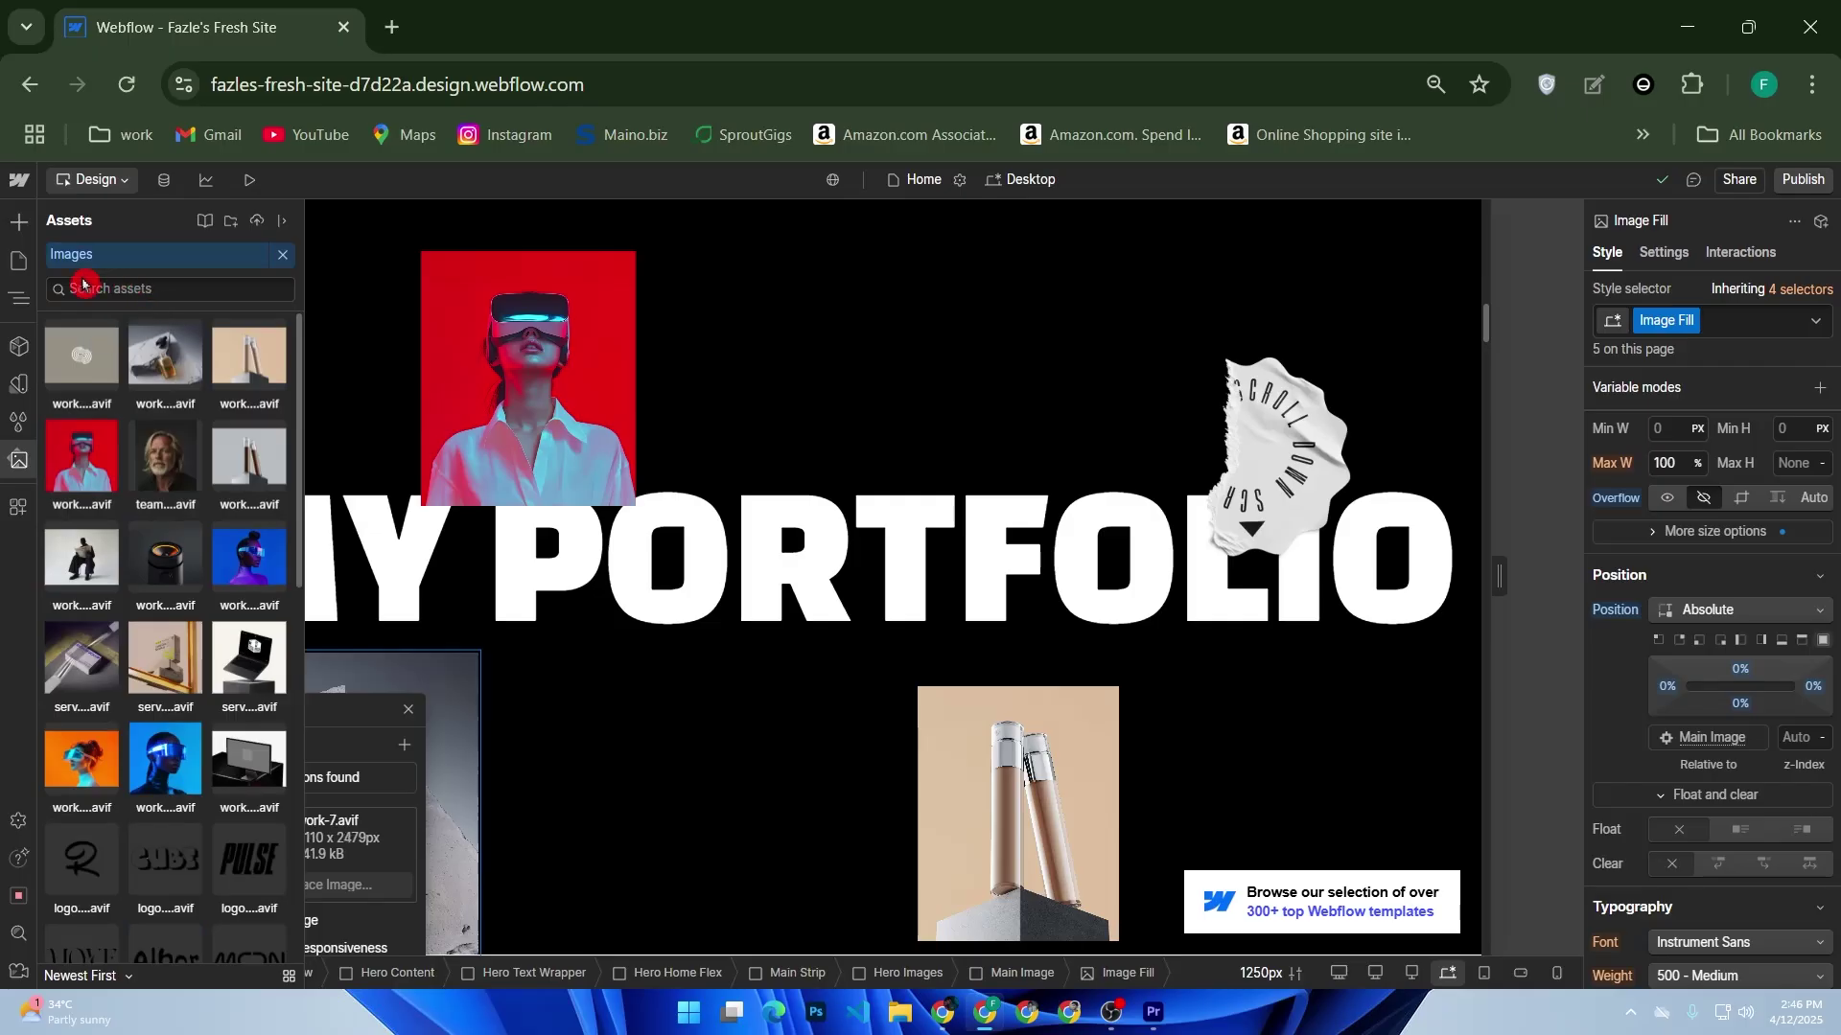
pyautogui.click(279, 259)
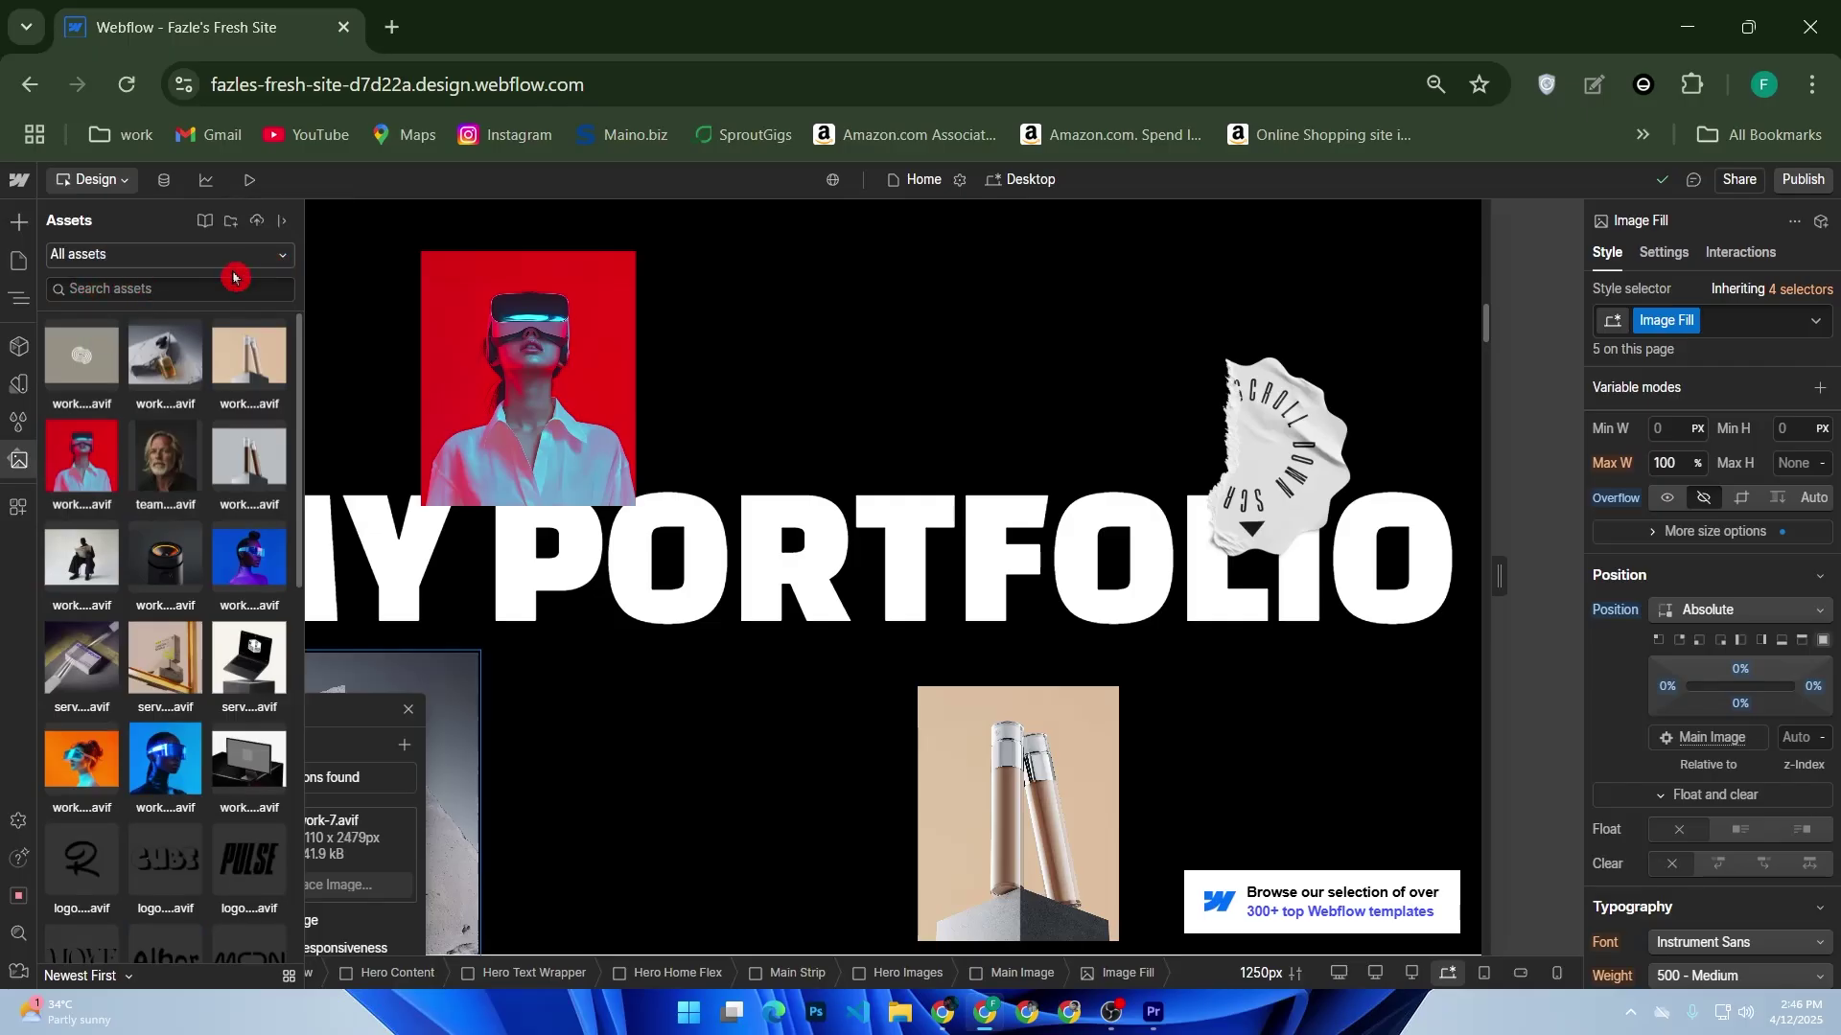
# Look through the library of addable elements, from Structure and Basic to Advanced and Other, and close it.
pyautogui.click(18, 230)
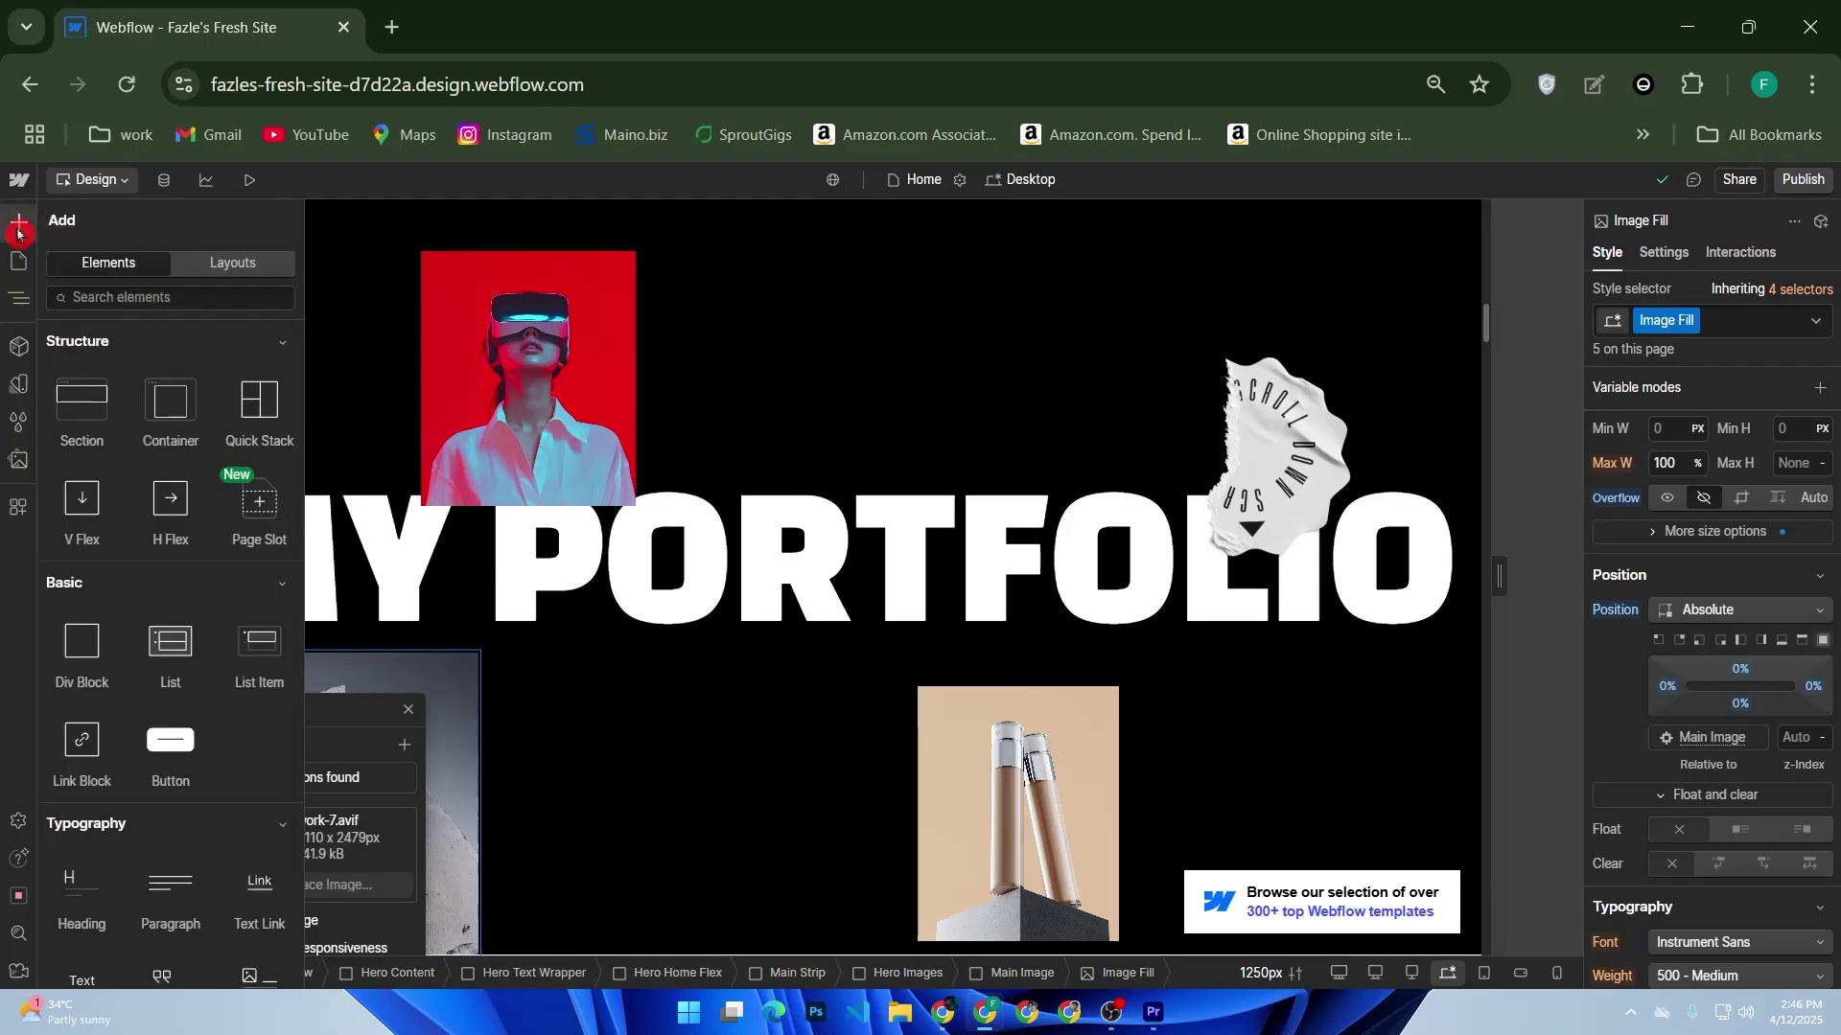
pyautogui.scroll(-2, 182, 422)
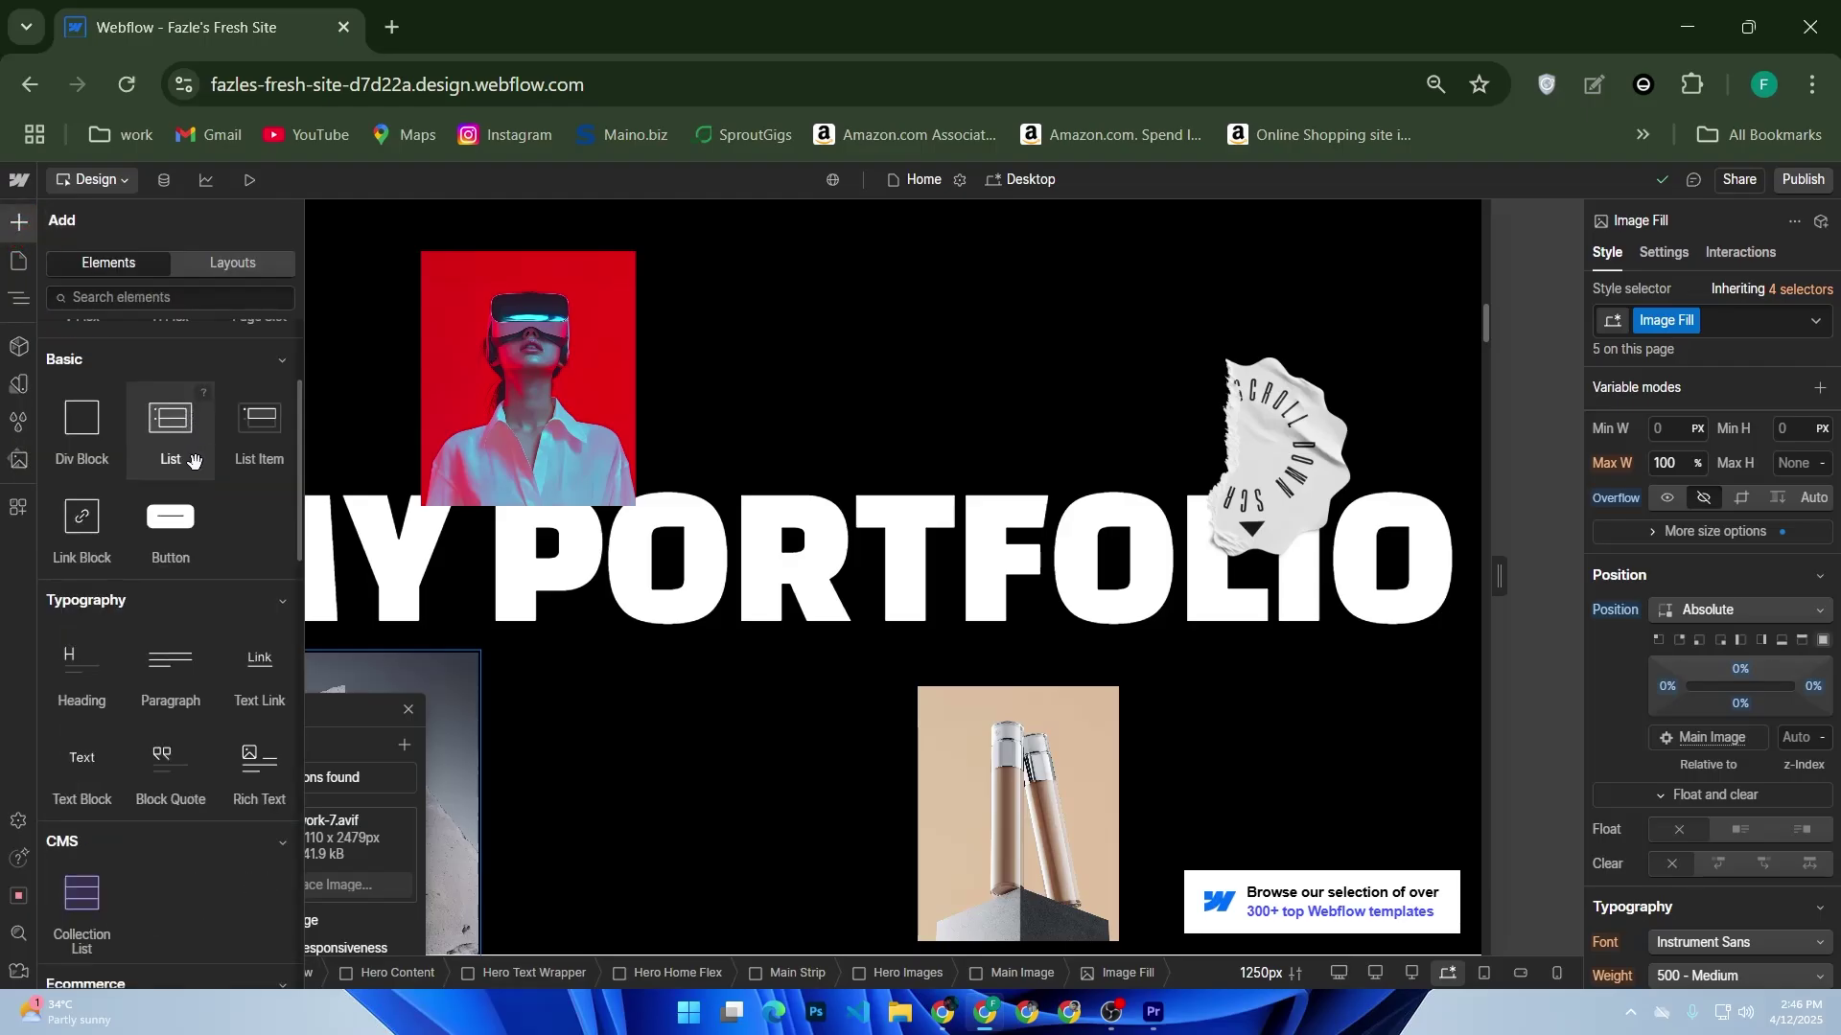
pyautogui.scroll(-5, 153, 527)
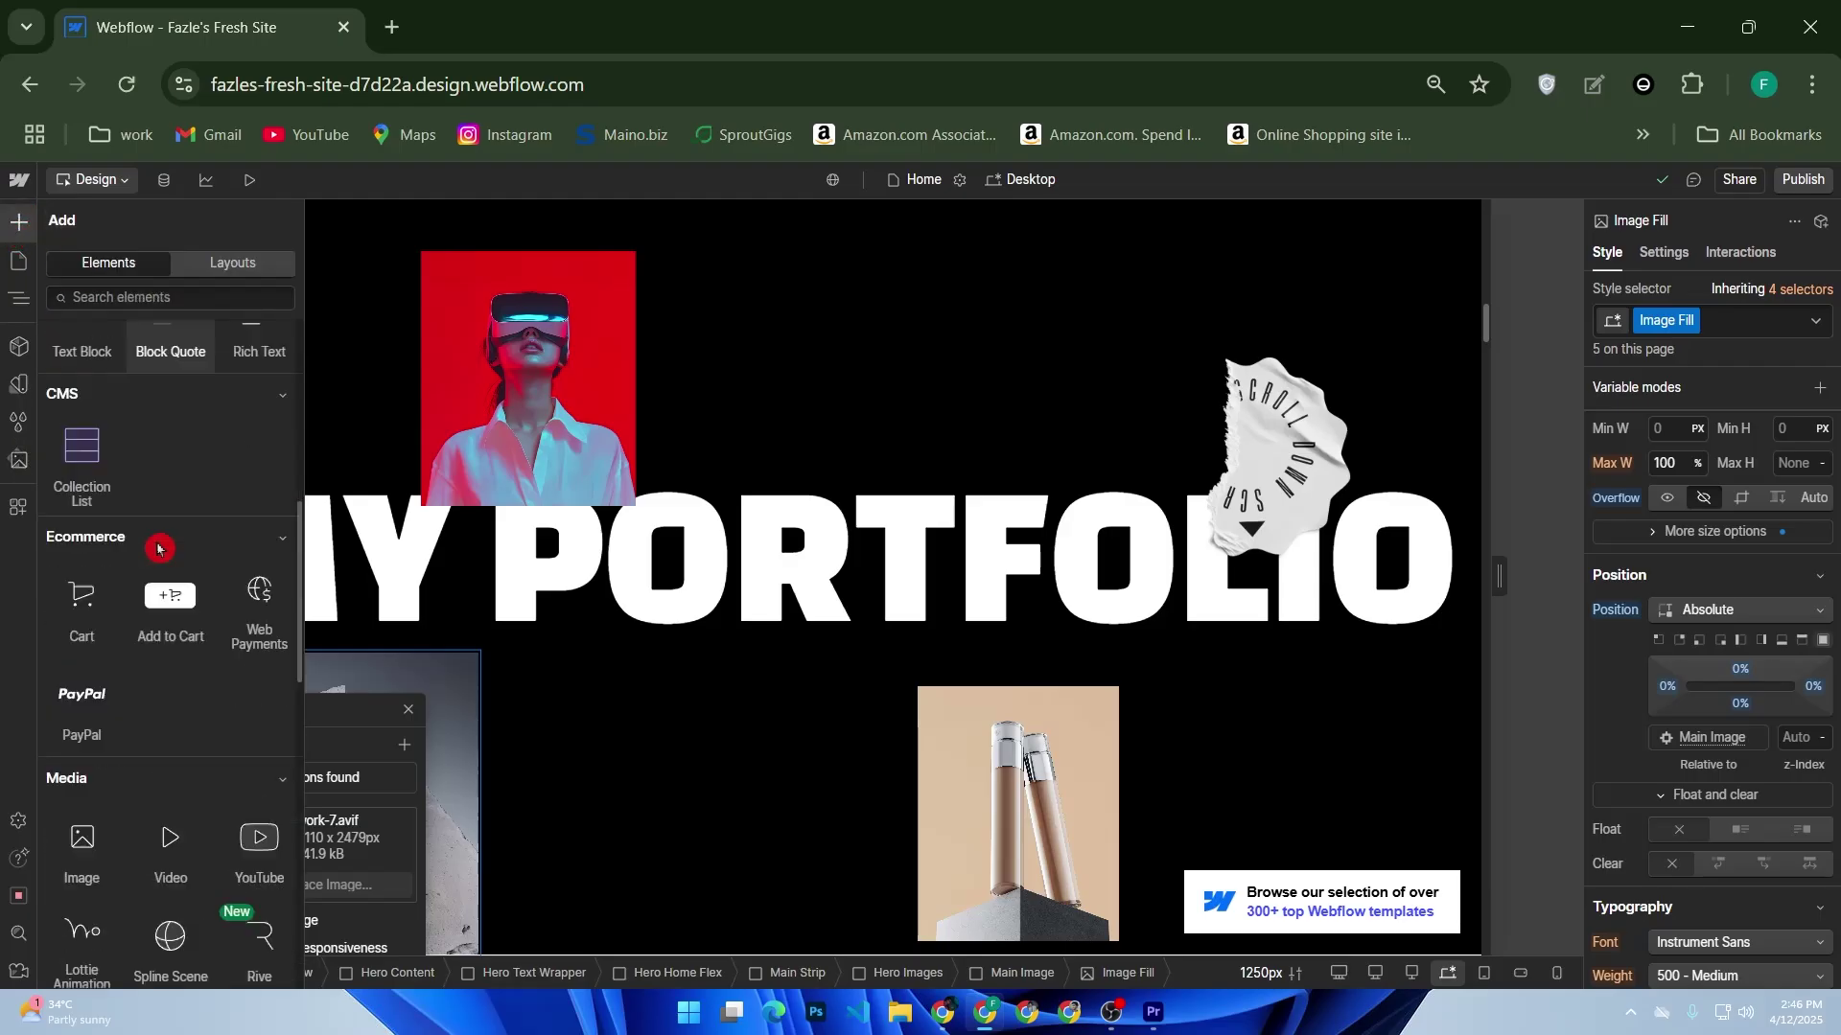
pyautogui.scroll(-2, 158, 549)
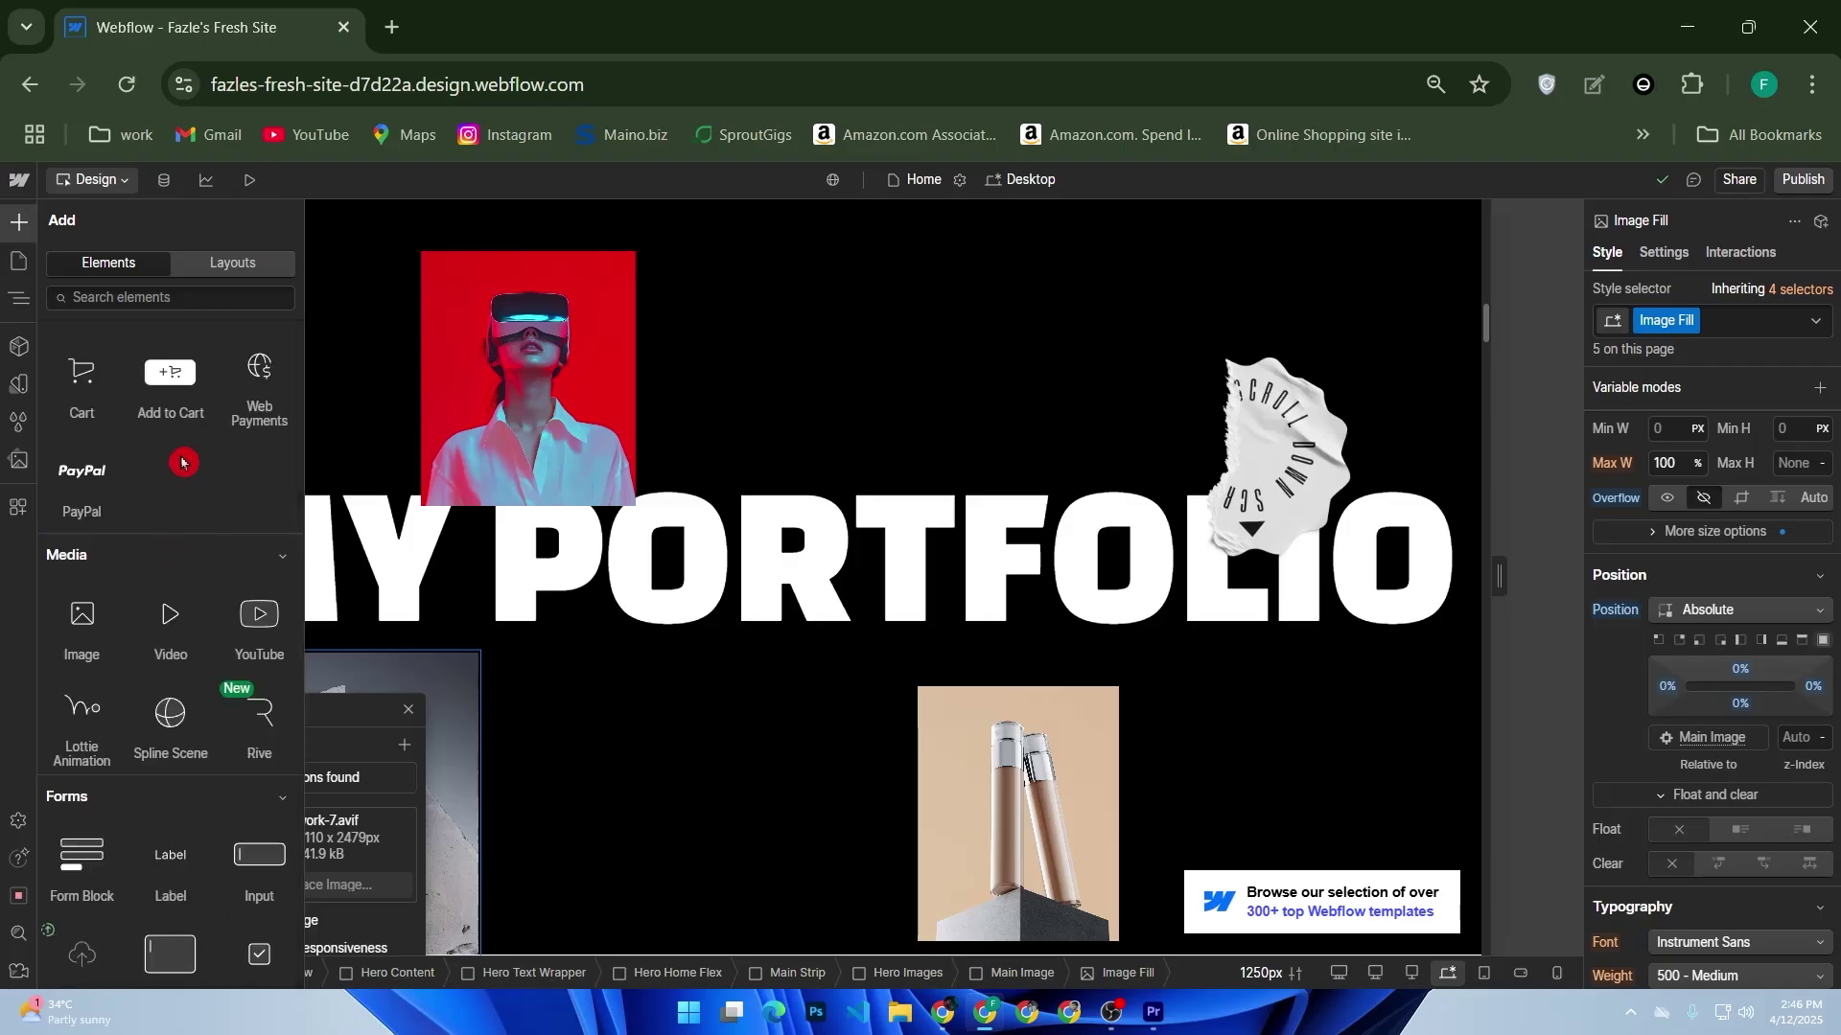
pyautogui.scroll(8, 173, 441)
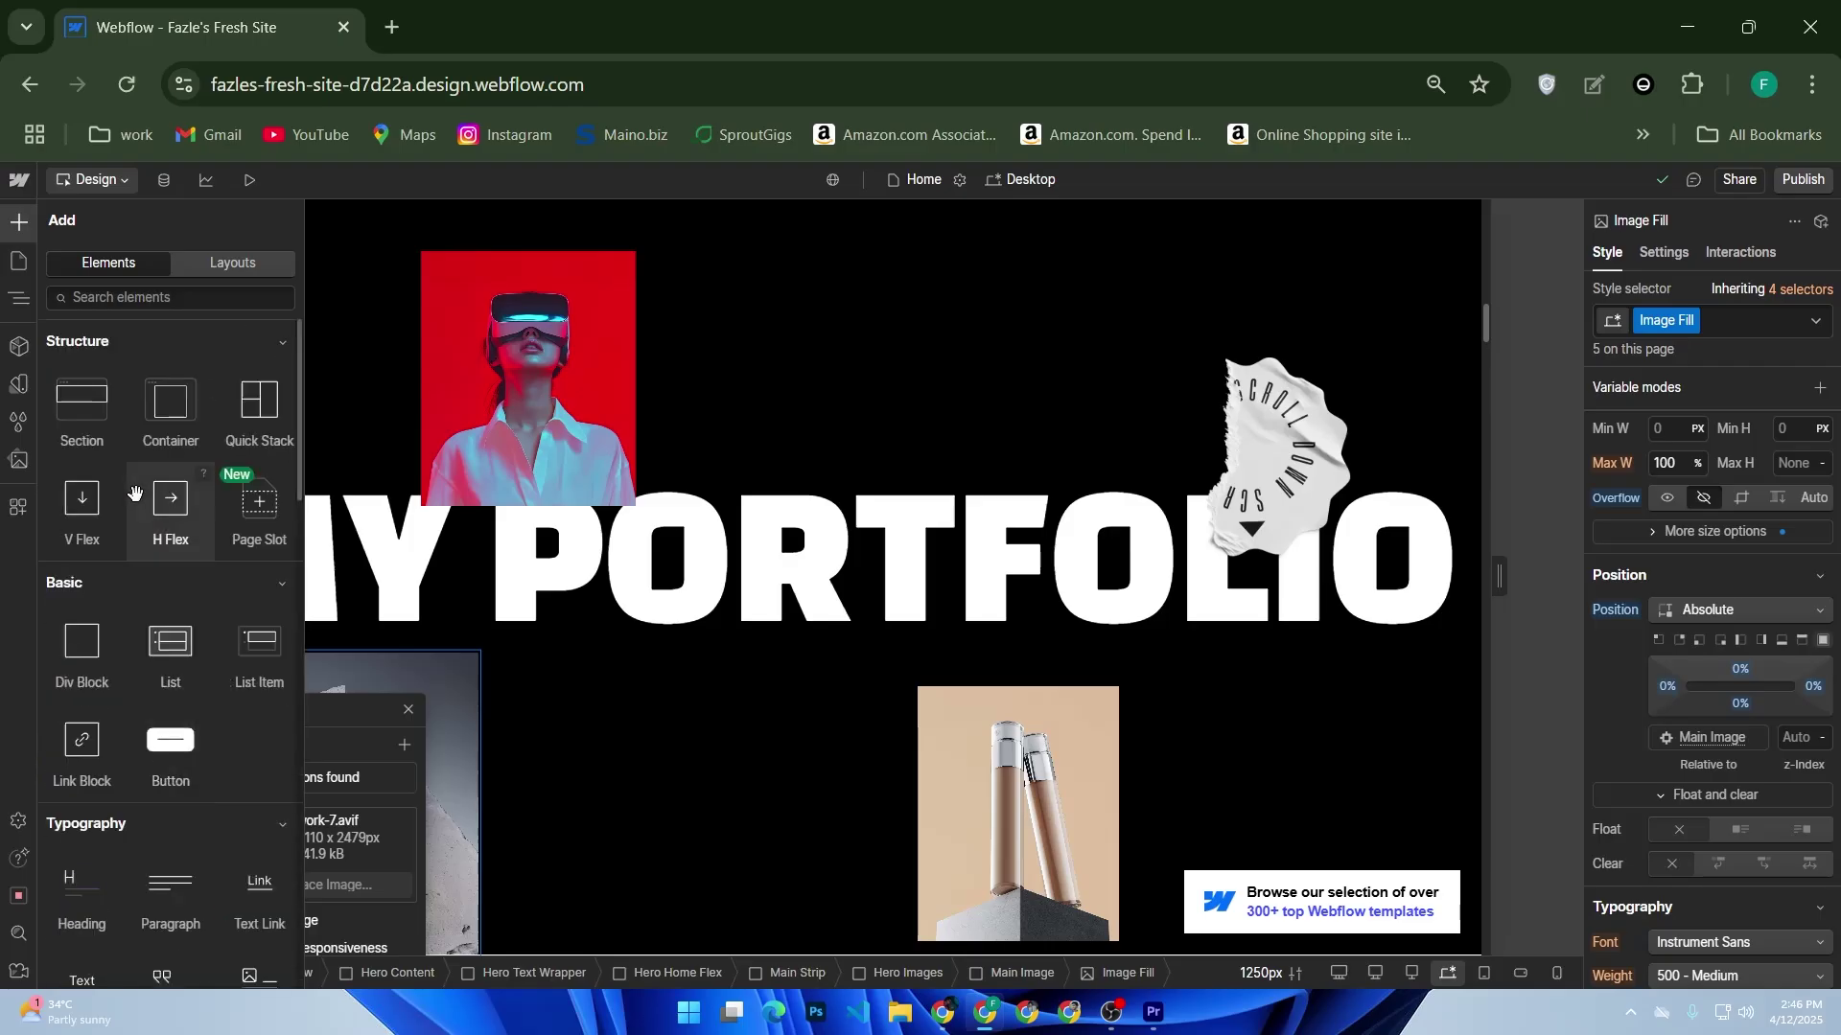
pyautogui.scroll(-12, 192, 535)
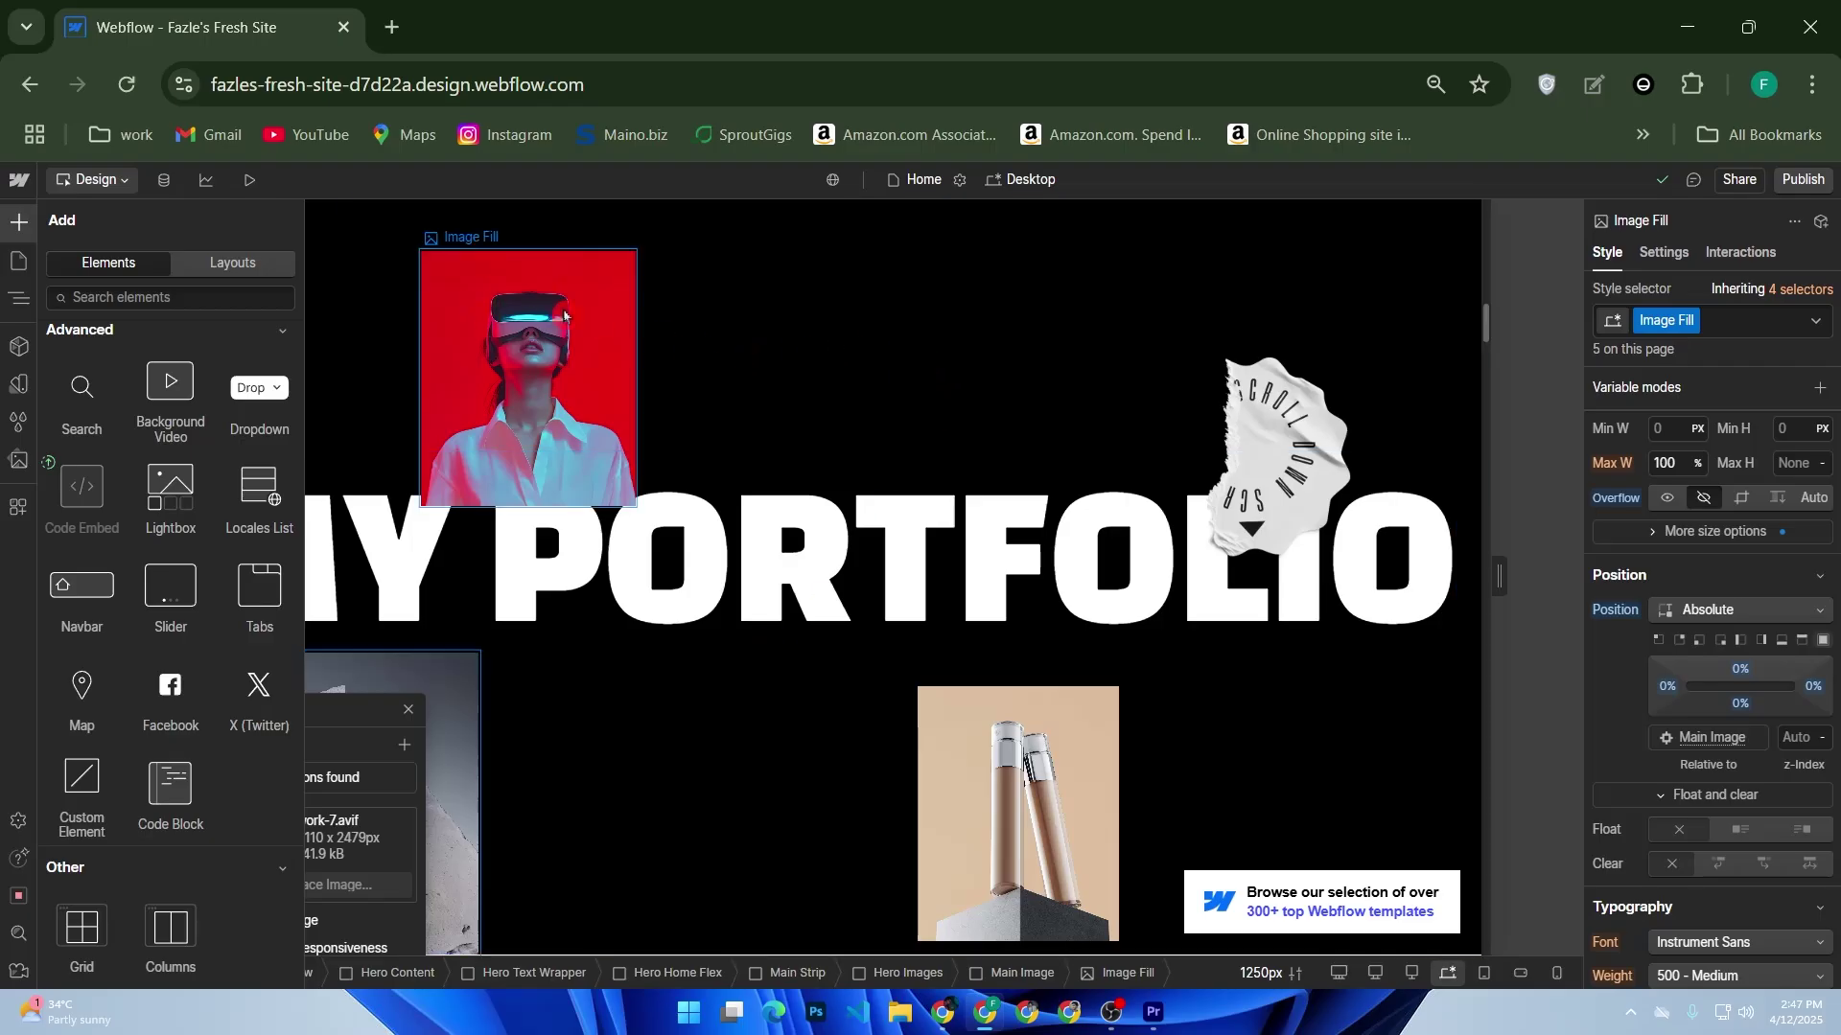
pyautogui.click(821, 369)
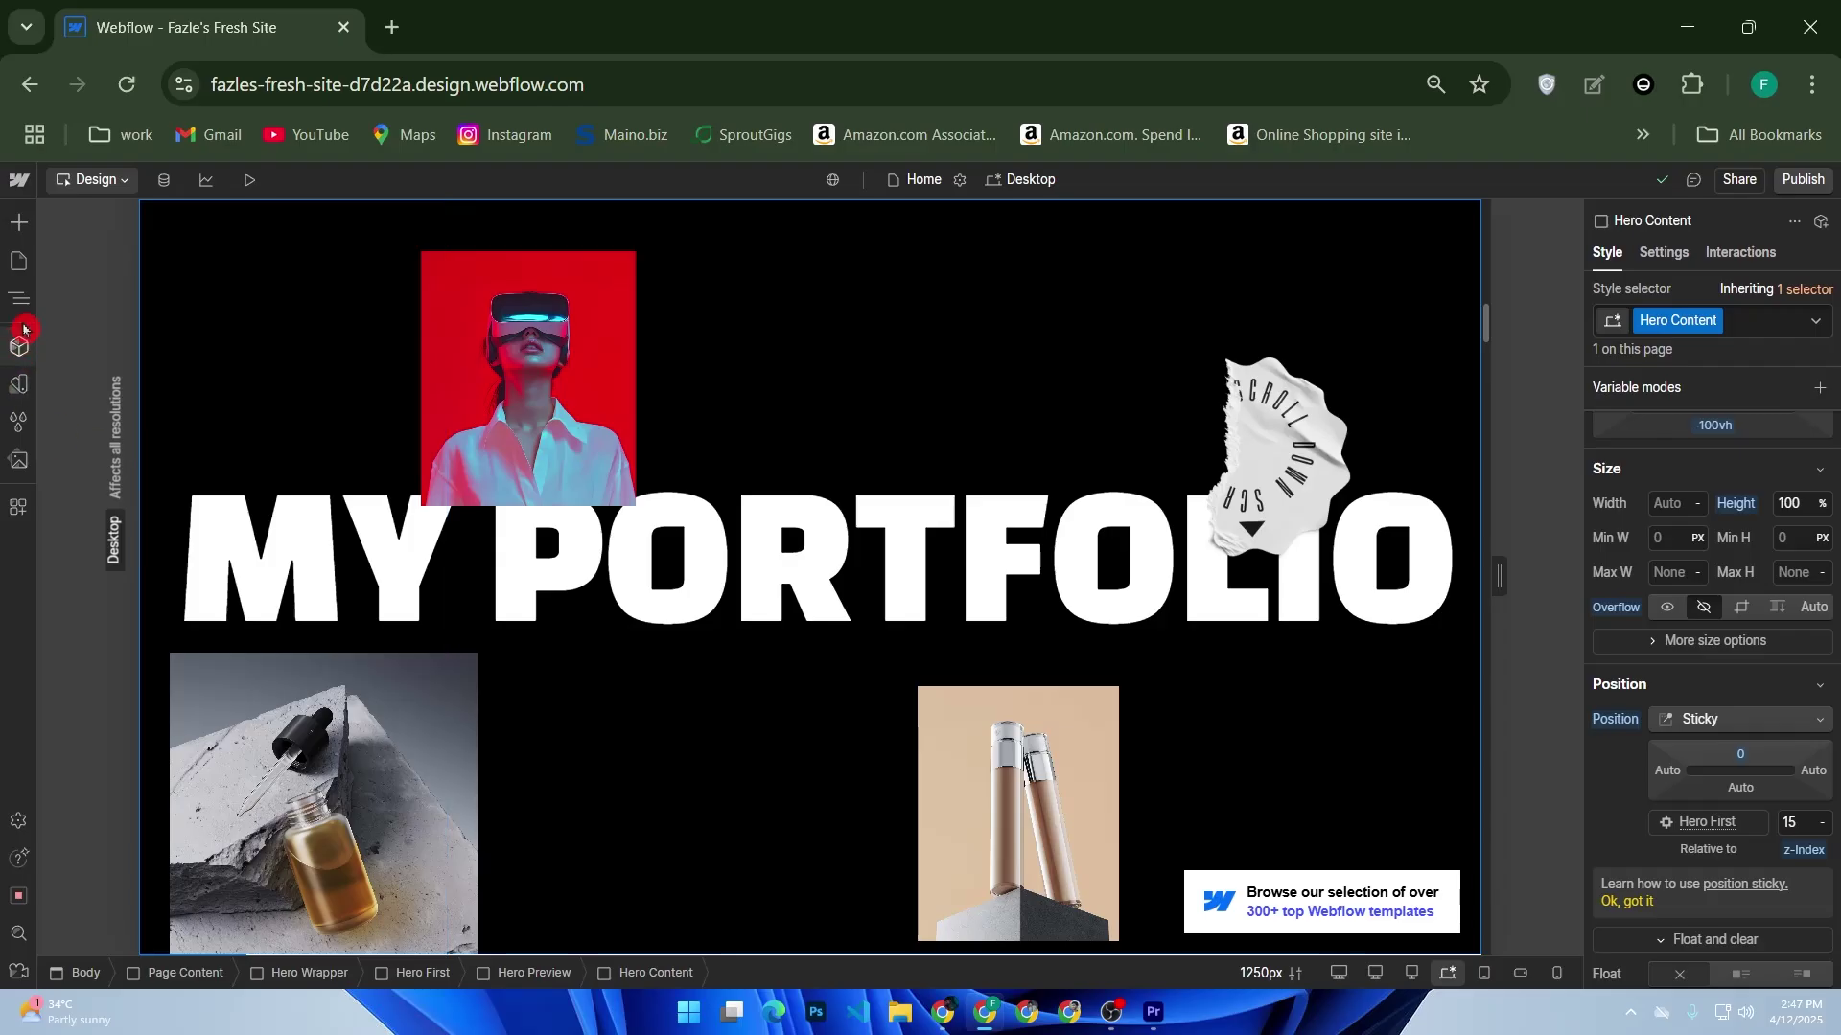
# Review the site's list of pages, view the Projects collection in the CMS, and go back.
pyautogui.click(23, 275)
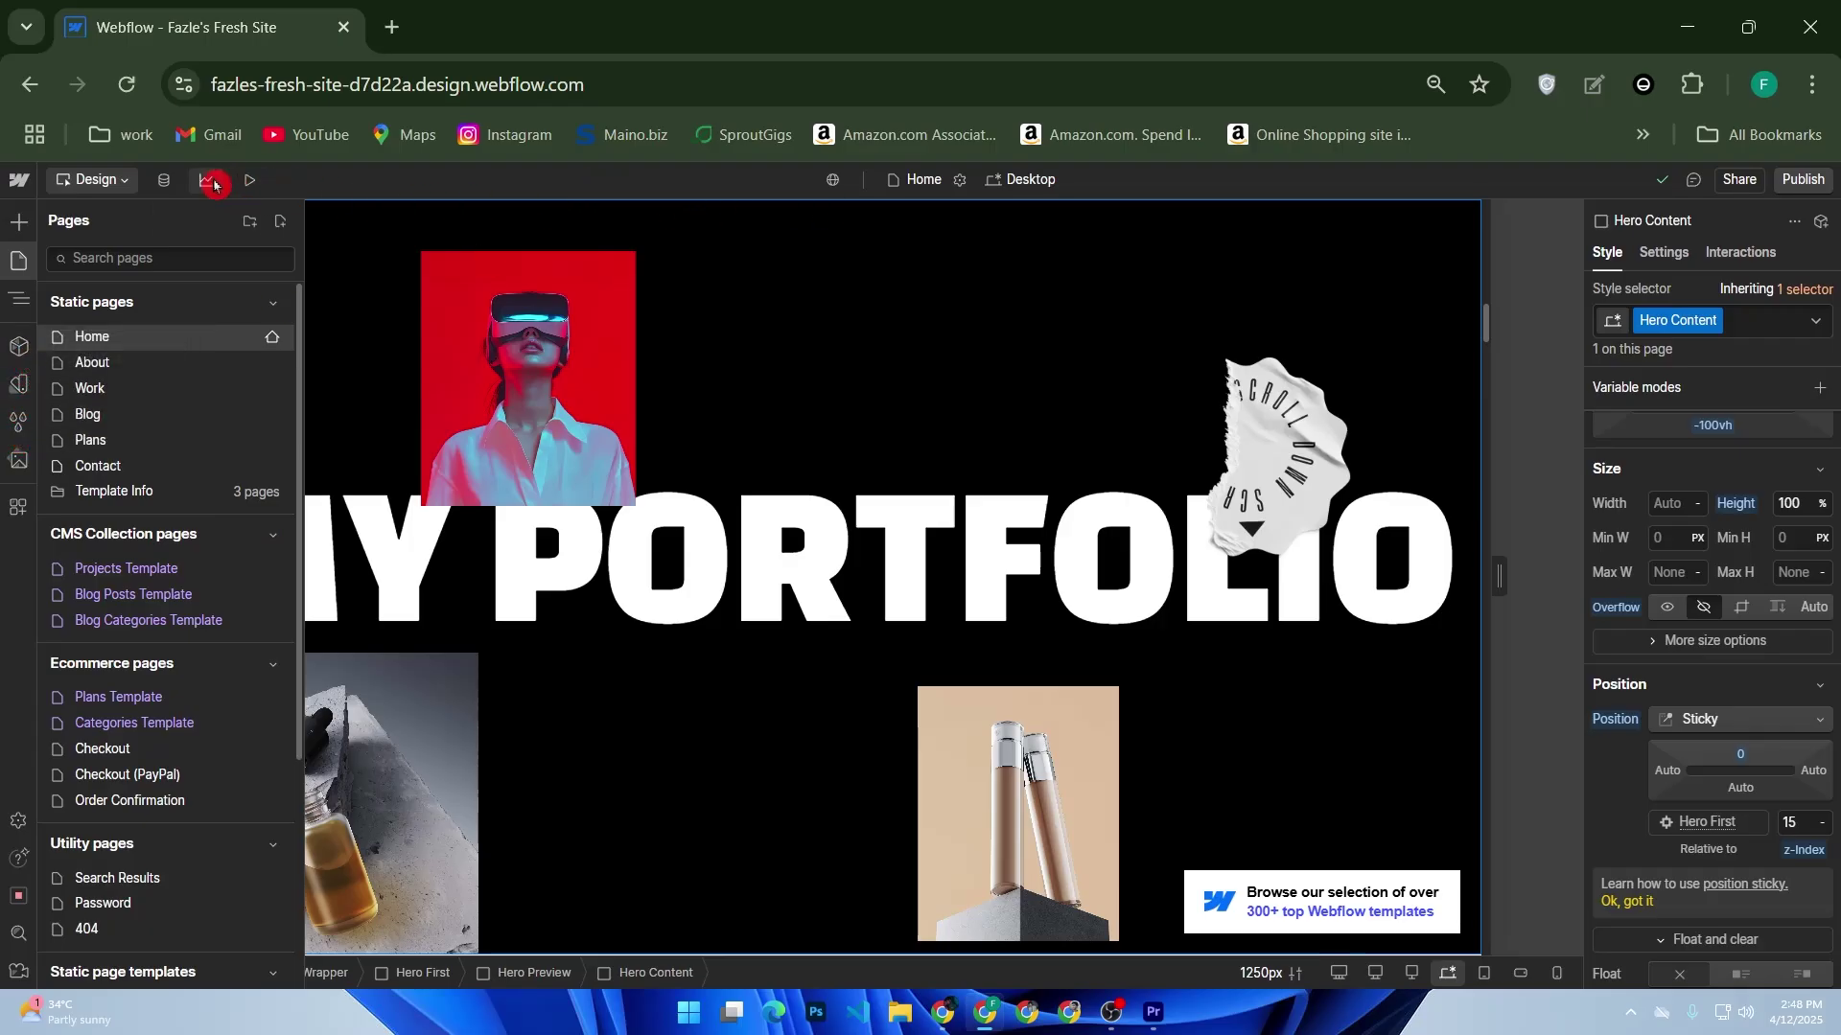
pyautogui.click(165, 181)
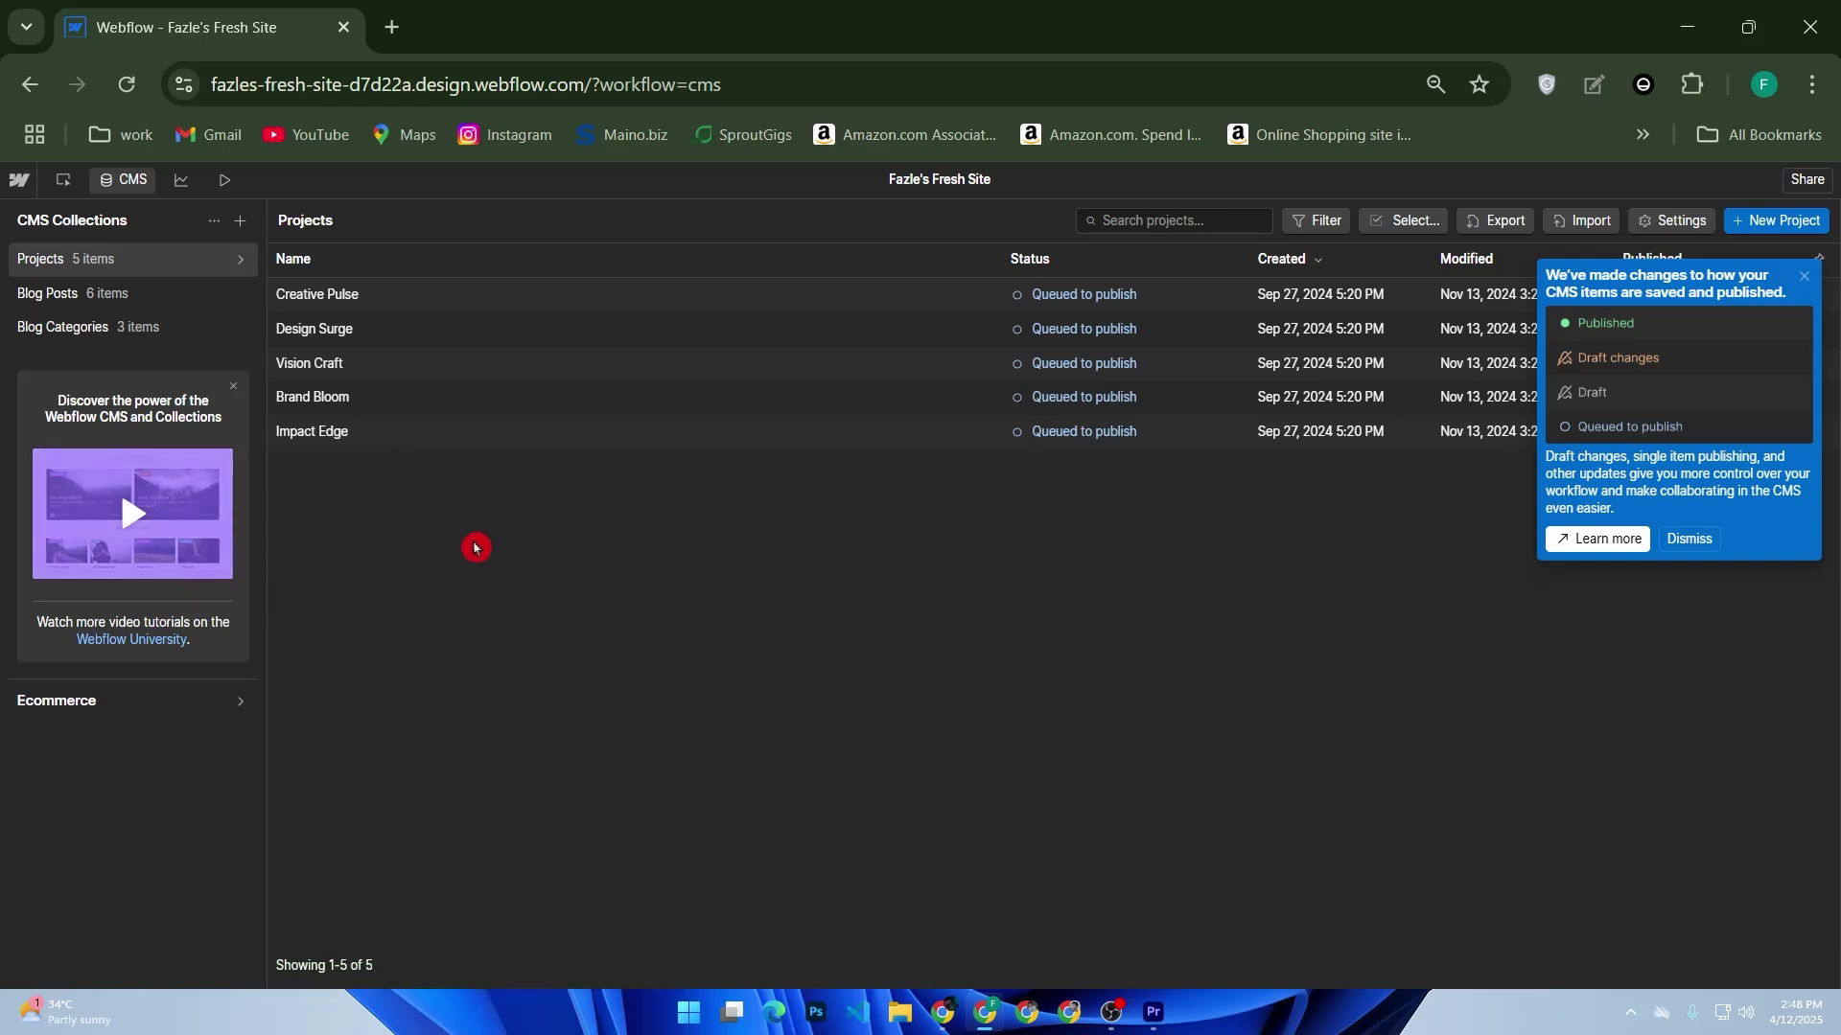
pyautogui.hotkey('alt', 'Left')
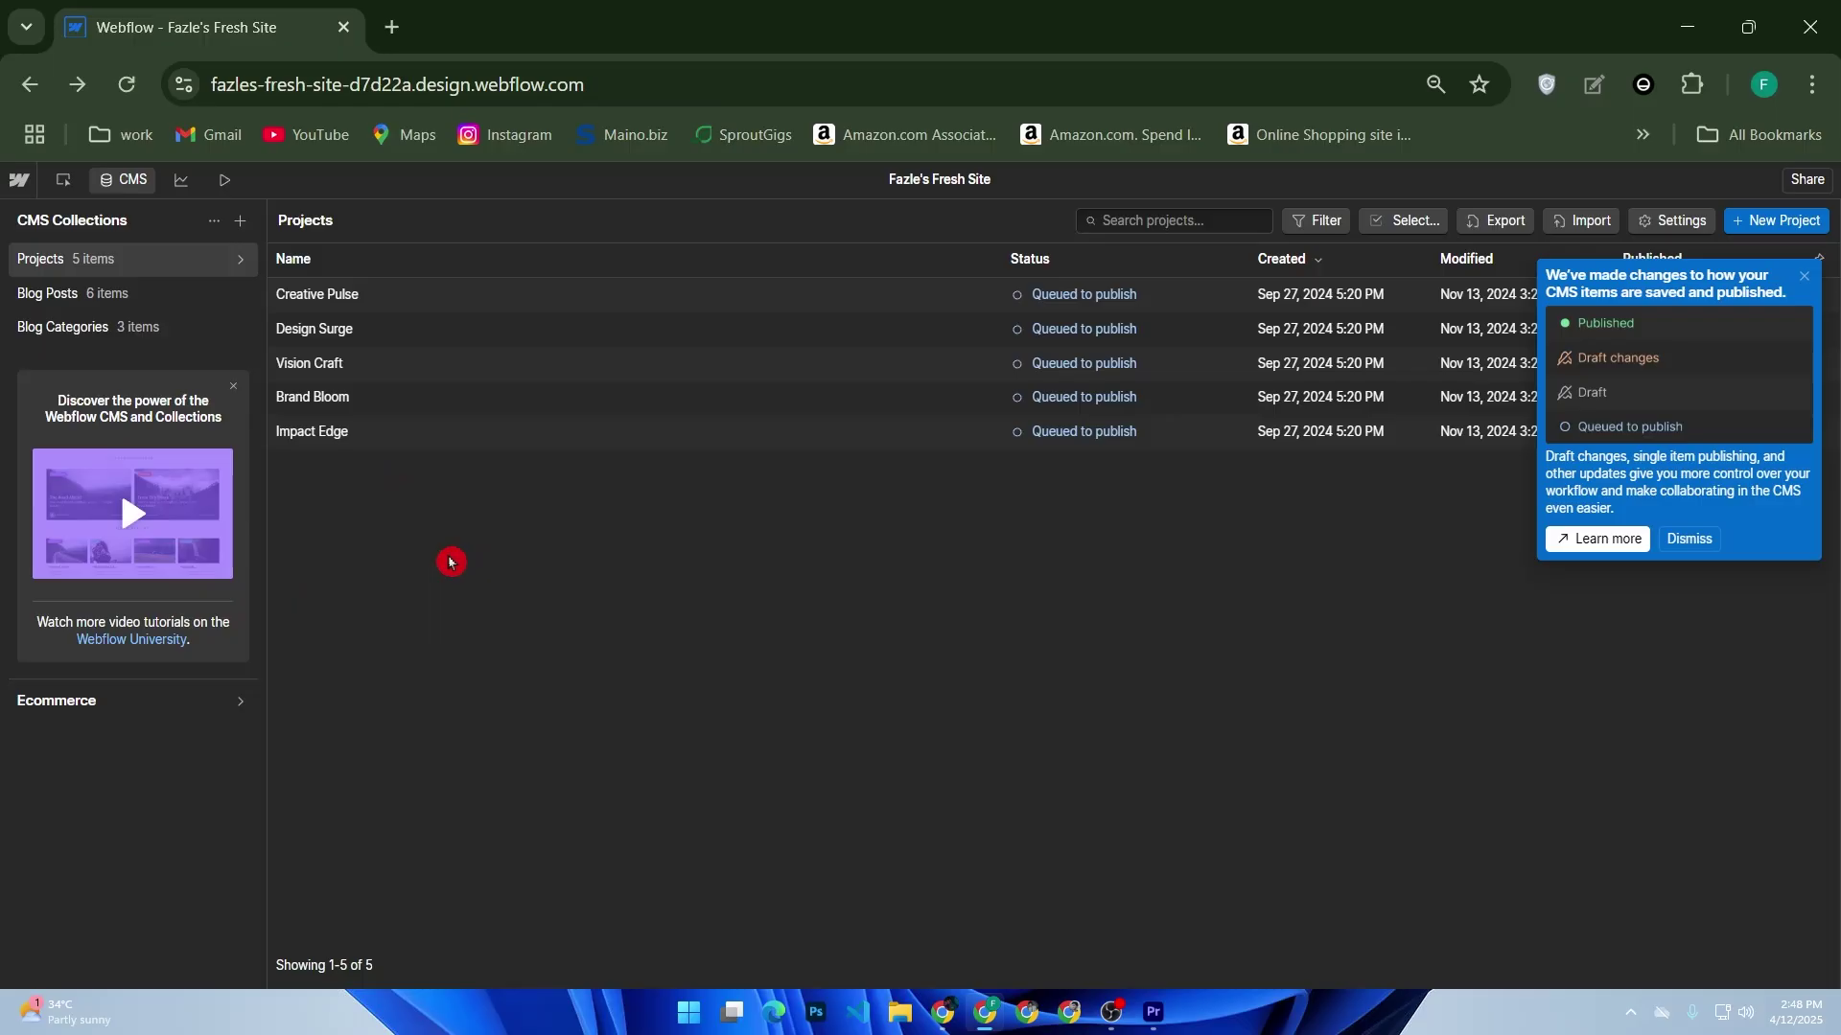